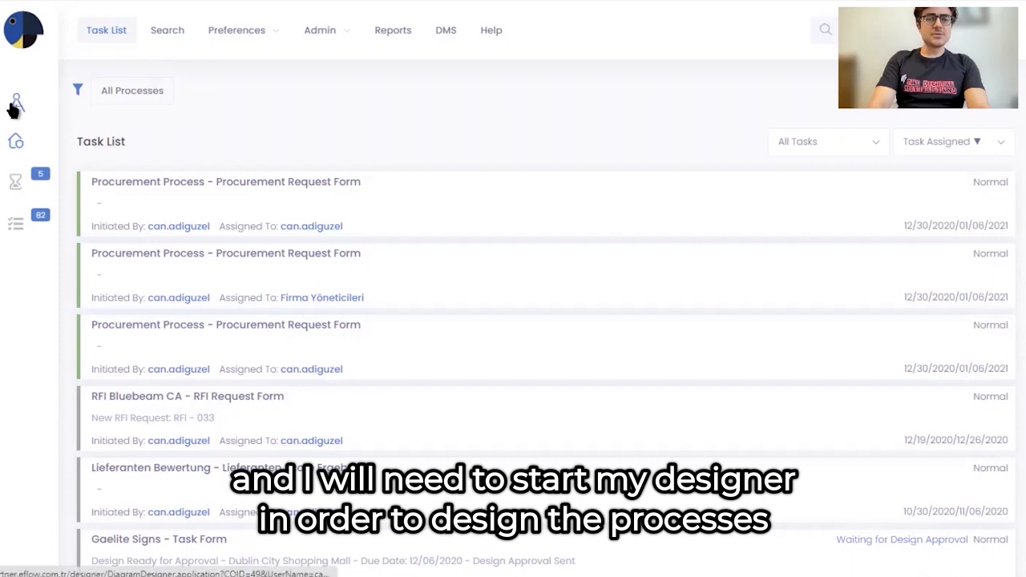
Launch the process designer application and sign in by entering the account password.
left_click(15, 105)
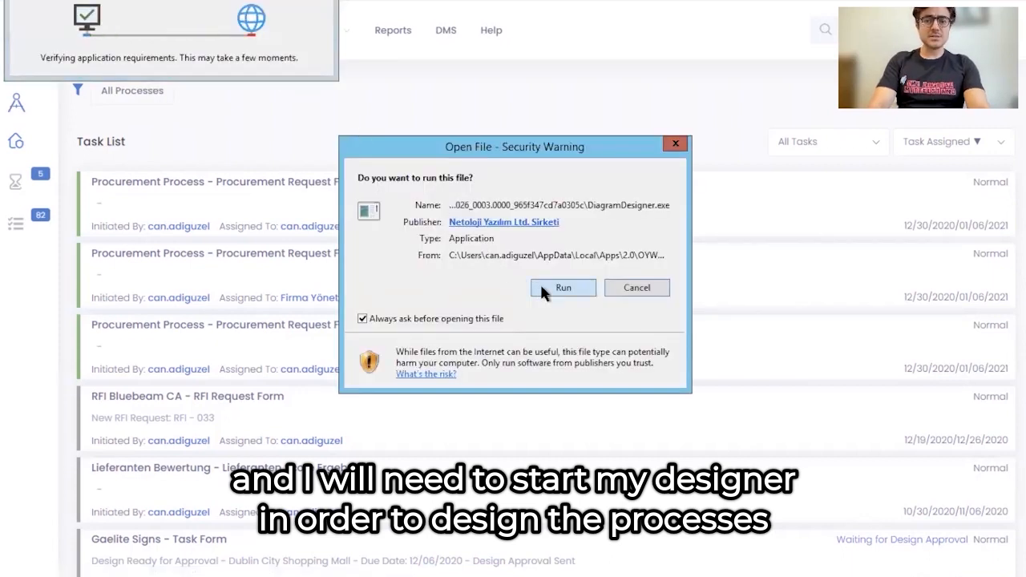
left_click(561, 288)
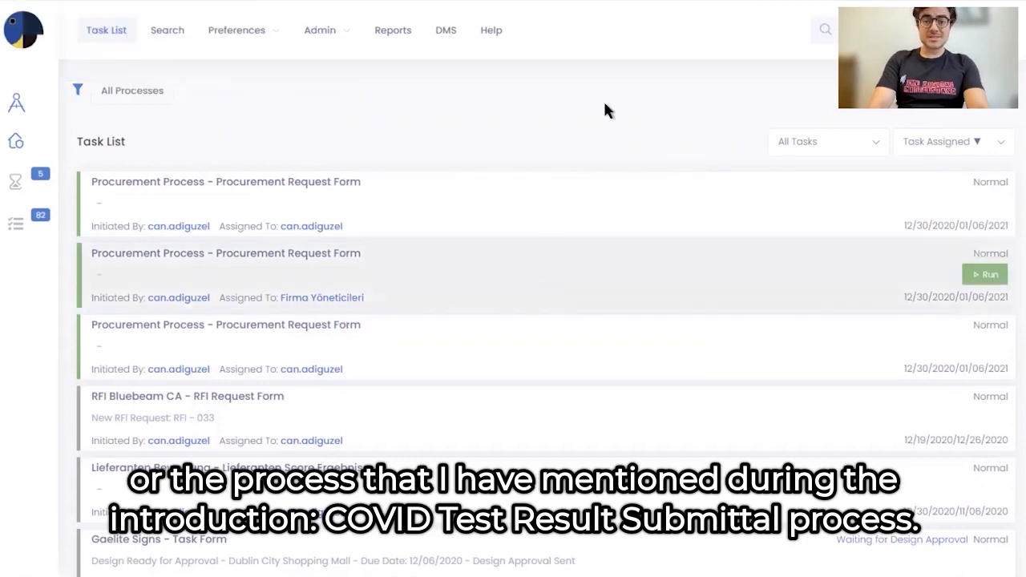
left_click(532, 237)
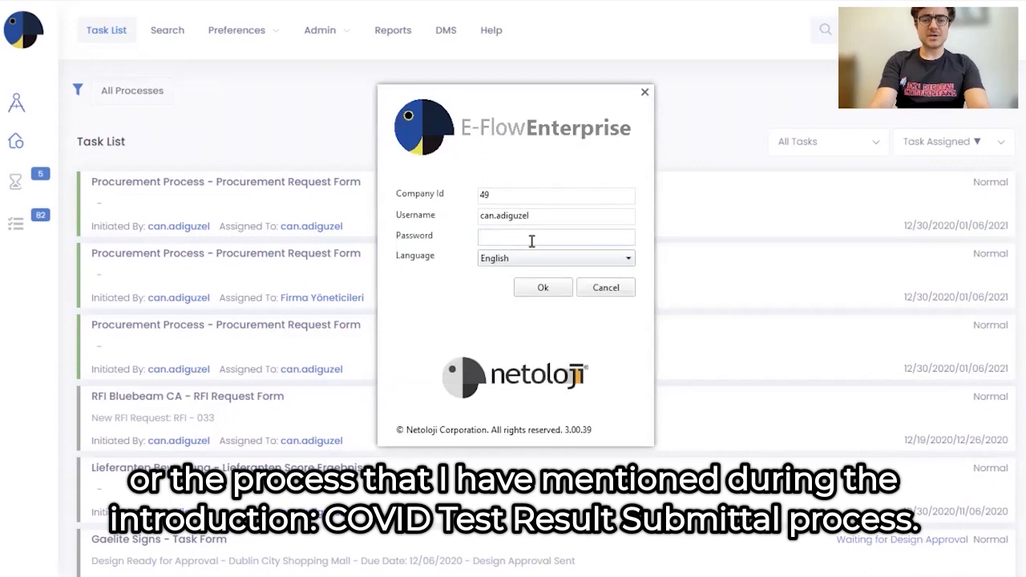
type("••••••")
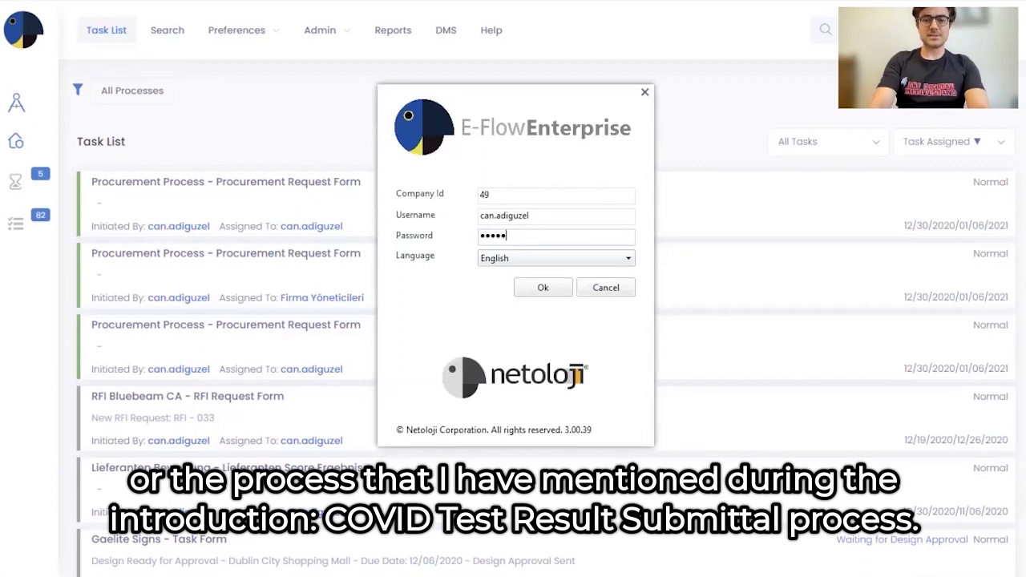
left_click(537, 287)
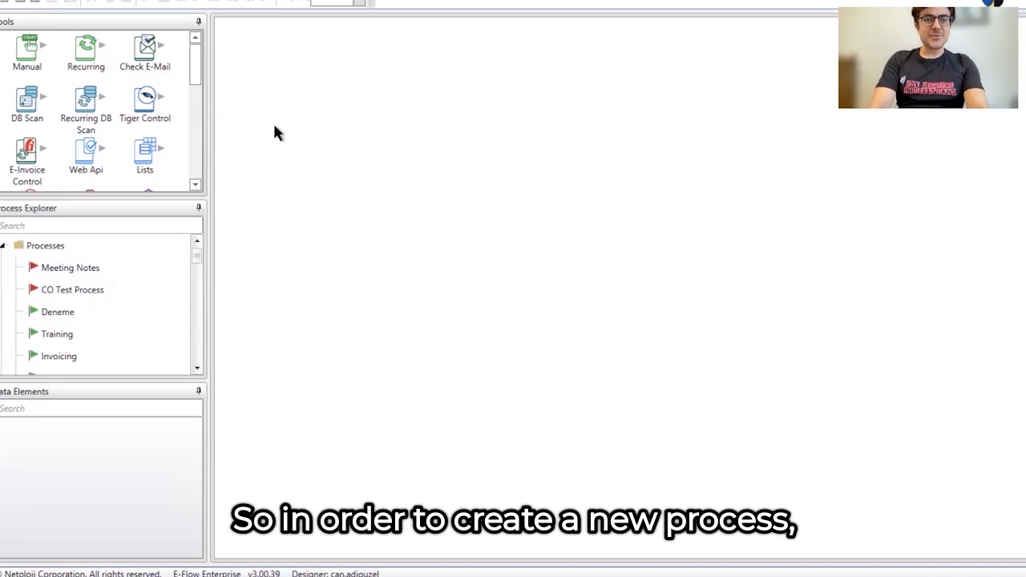
Create a new process card named COVID Test Submittal.
left_click(2, 2)
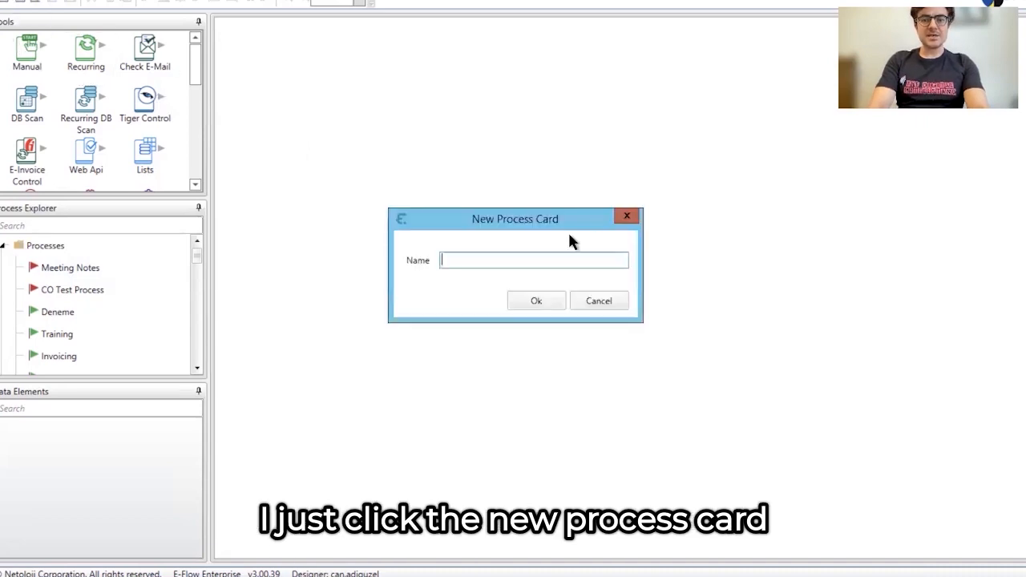
type("COVID Test Submittal")
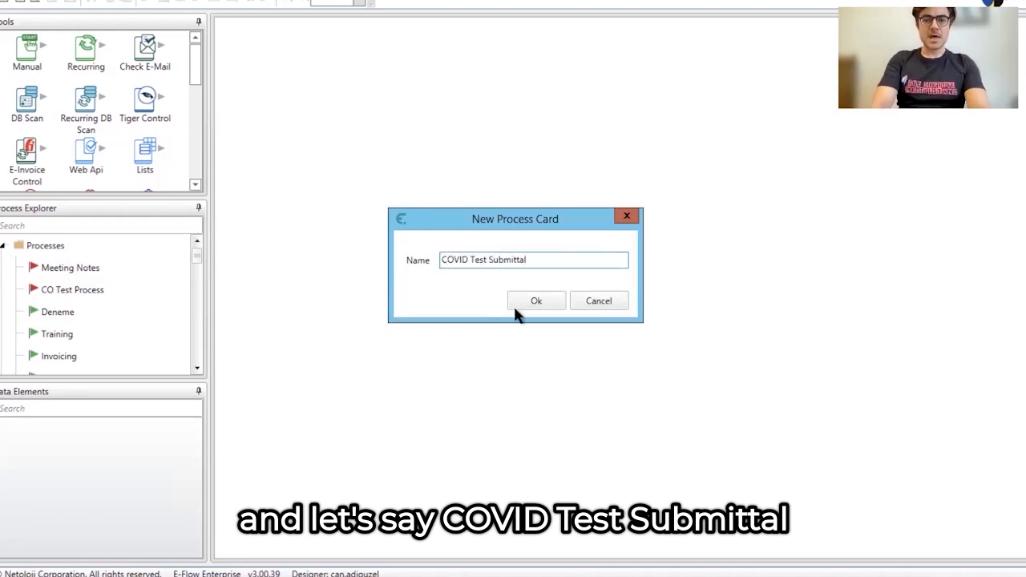
left_click(520, 301)
Add a Manual start to the upper-left area of the process canvas and set its description to COVID Test Live.
left_click_drag(28, 52, 324, 124)
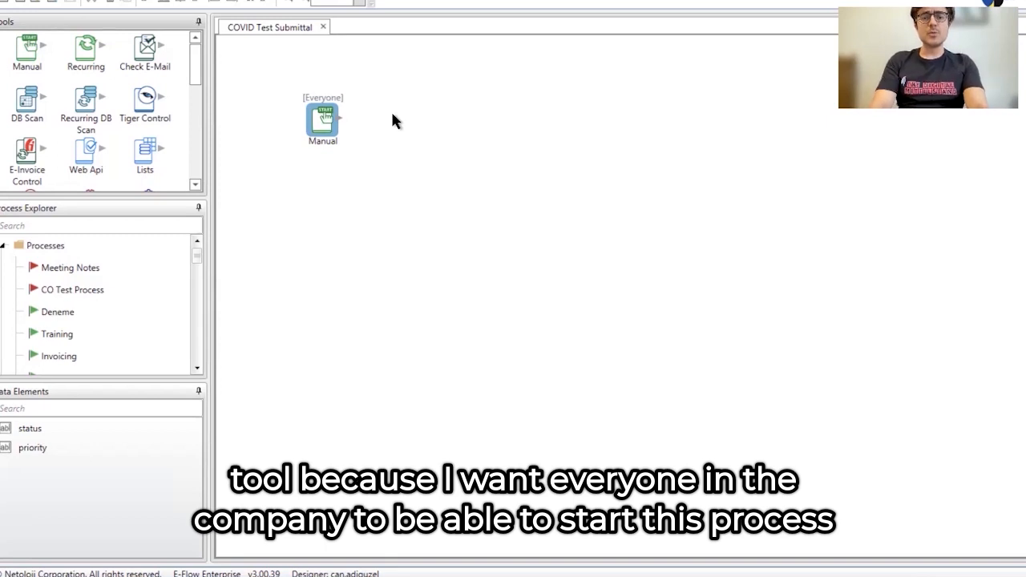
double_click(321, 142)
left_click_drag(458, 231, 335, 221)
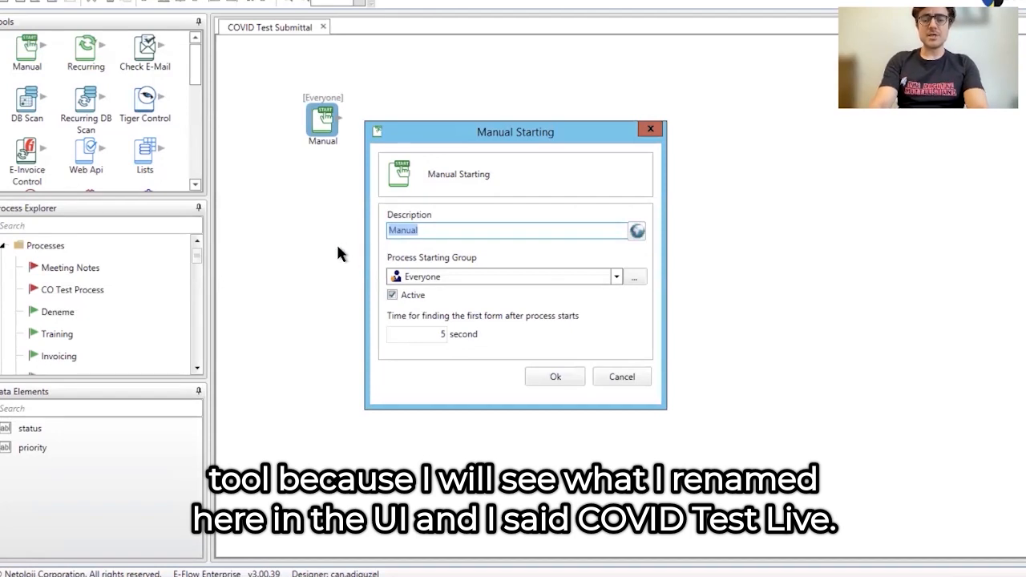
type("C")
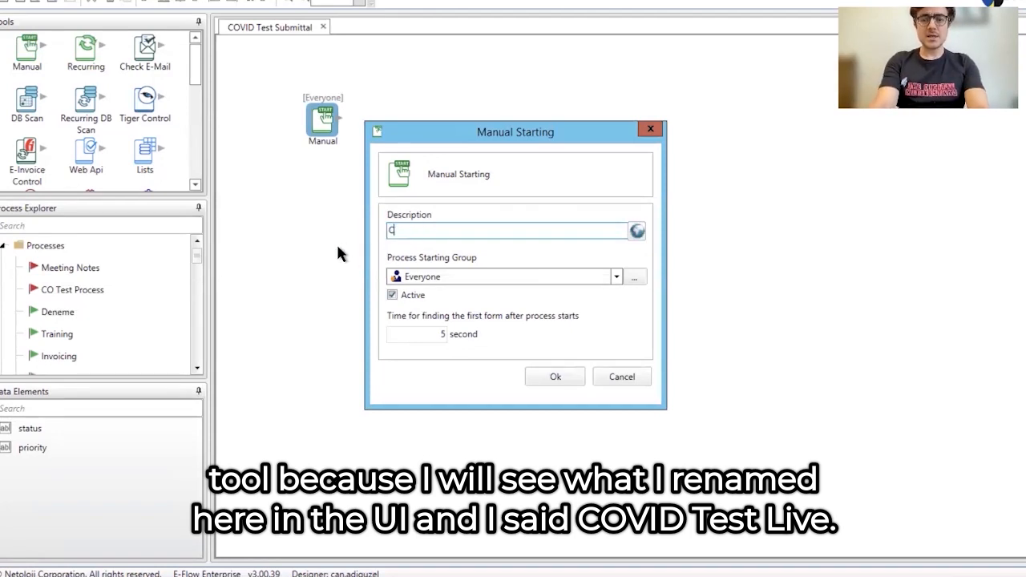
type("OVID Test Live")
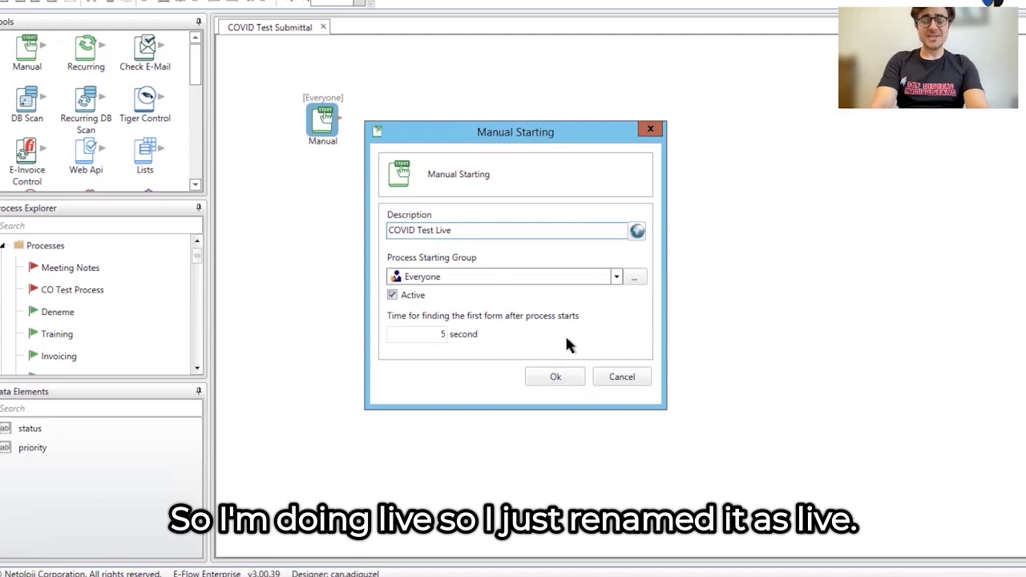
left_click(551, 376)
left_click(511, 176)
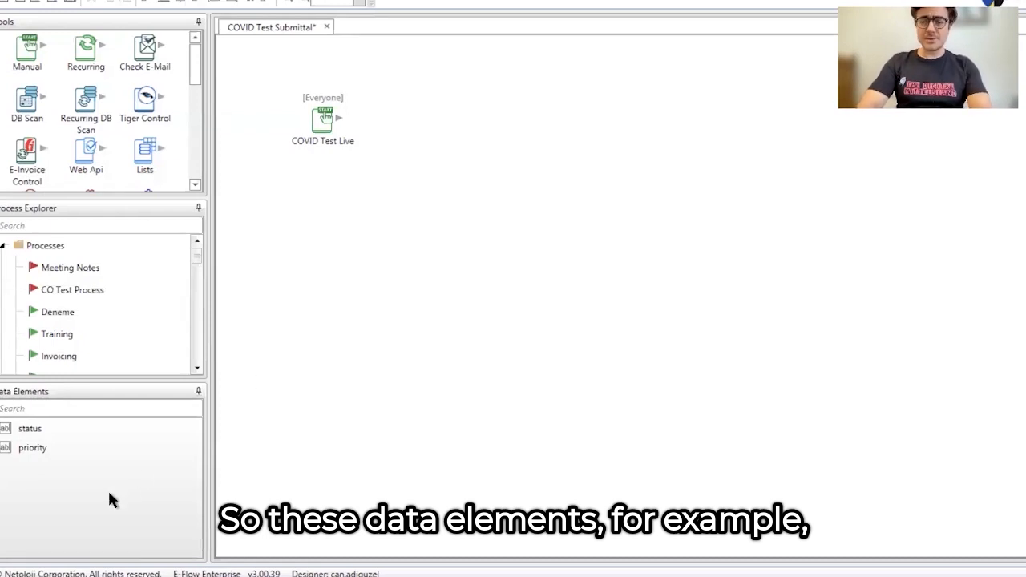
Add a data element named Test Date with element type Date.
right_click(110, 493)
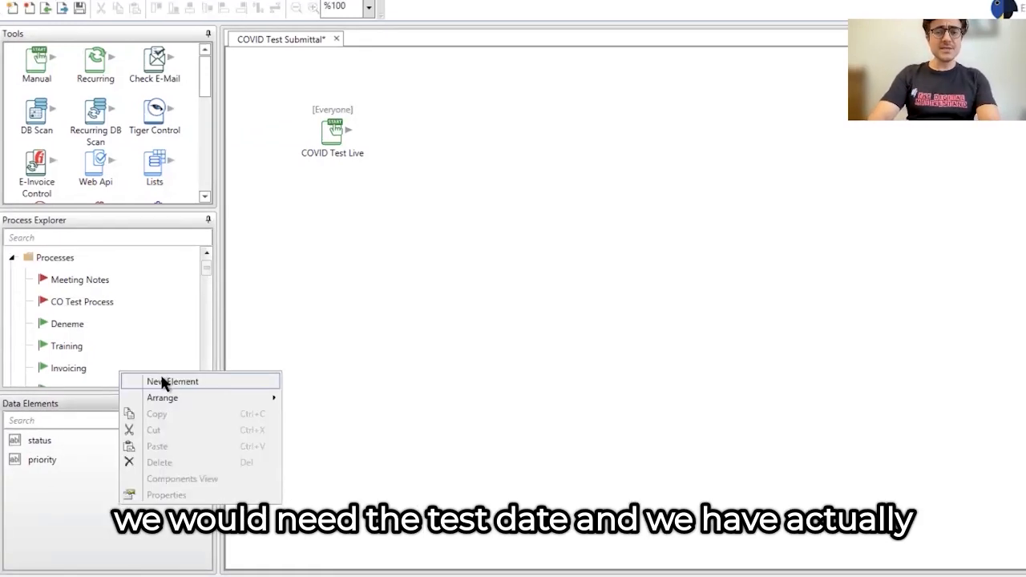
left_click(168, 381)
type("Test Date")
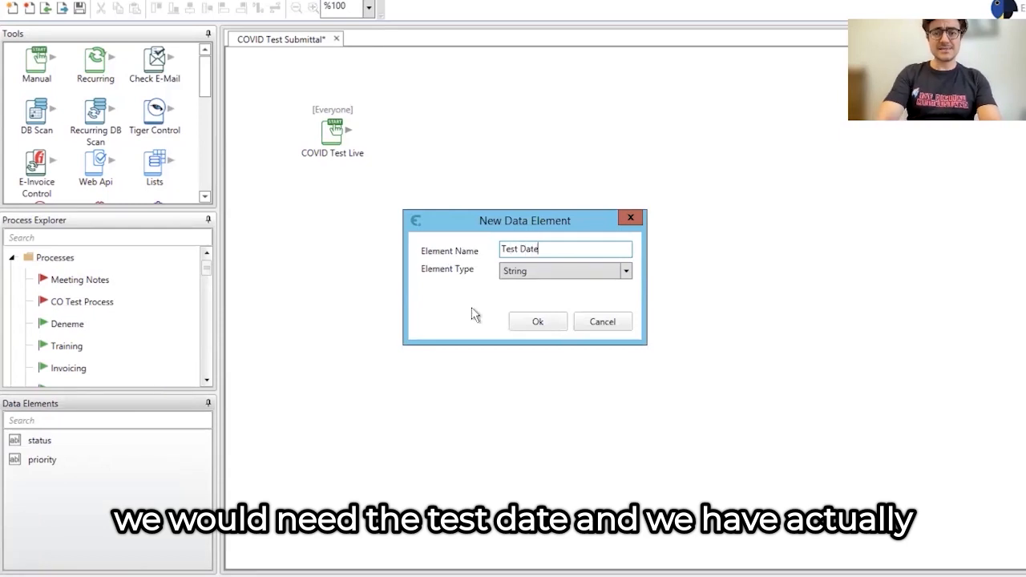
left_click(549, 272)
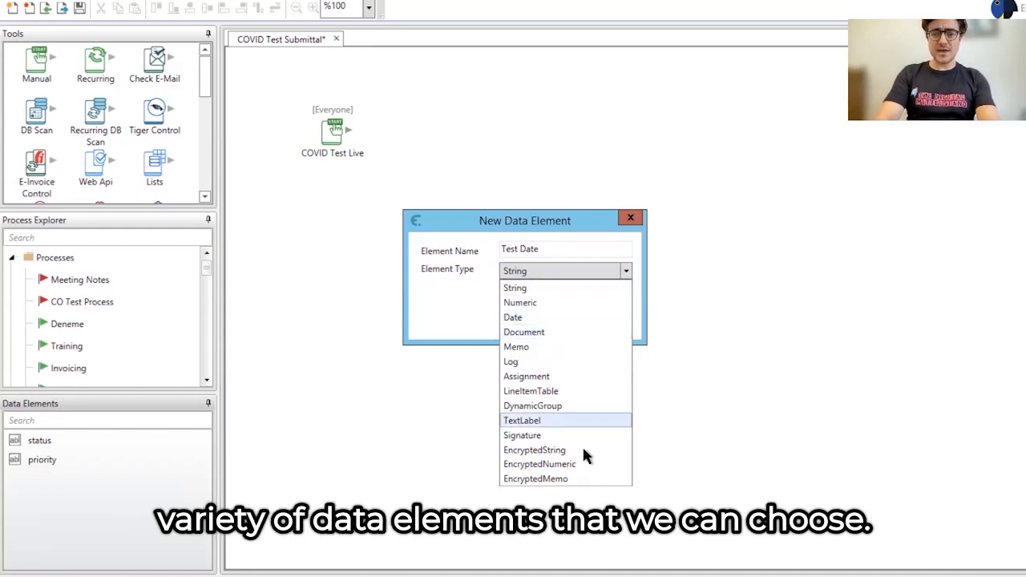
left_click(602, 320)
left_click(549, 318)
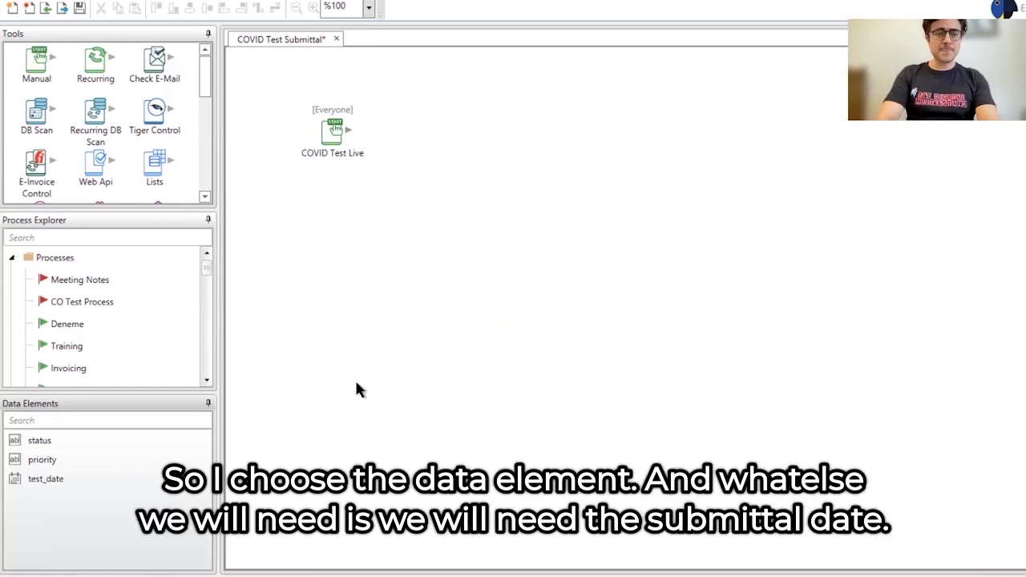
Add a data element named Submittal Date with element type Date.
right_click(89, 500)
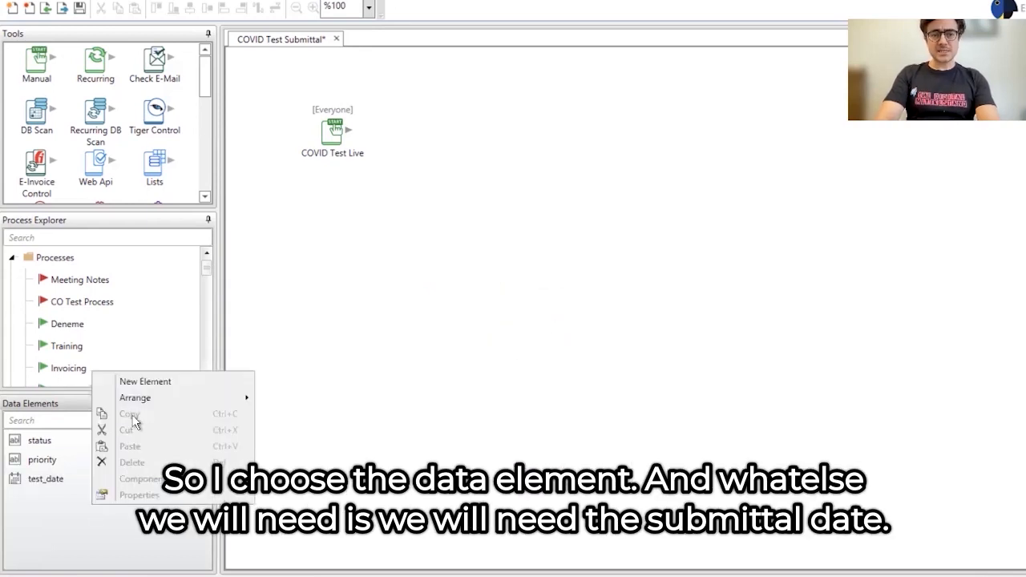
left_click(159, 381)
type("S")
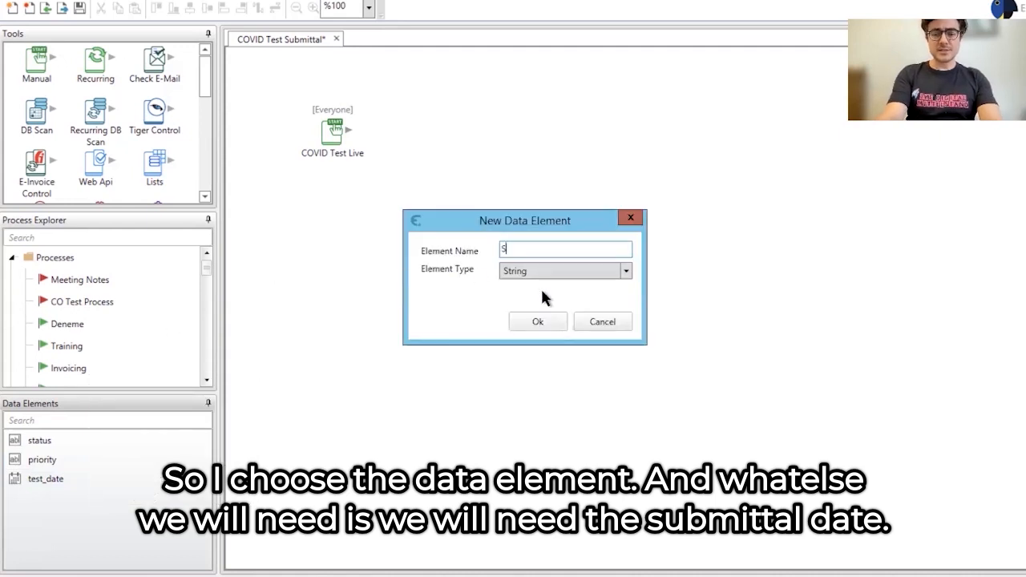
type("ubmittal Date")
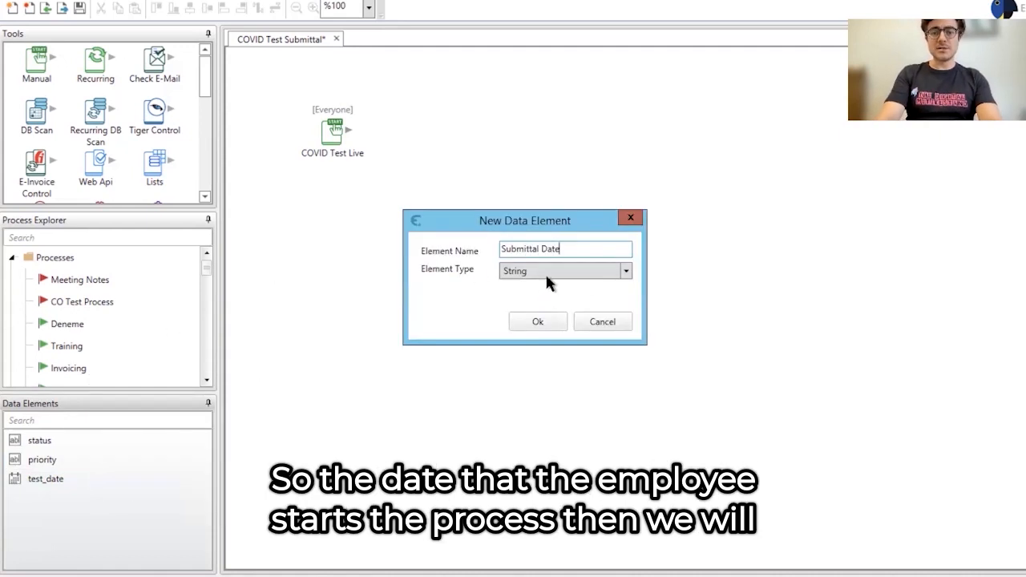
left_click(548, 273)
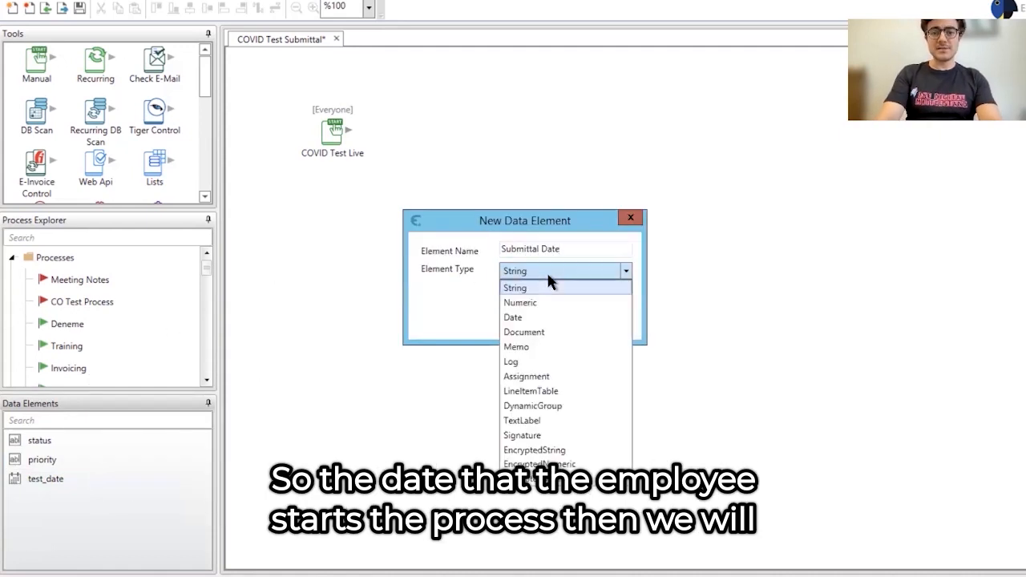
left_click(538, 317)
left_click(539, 328)
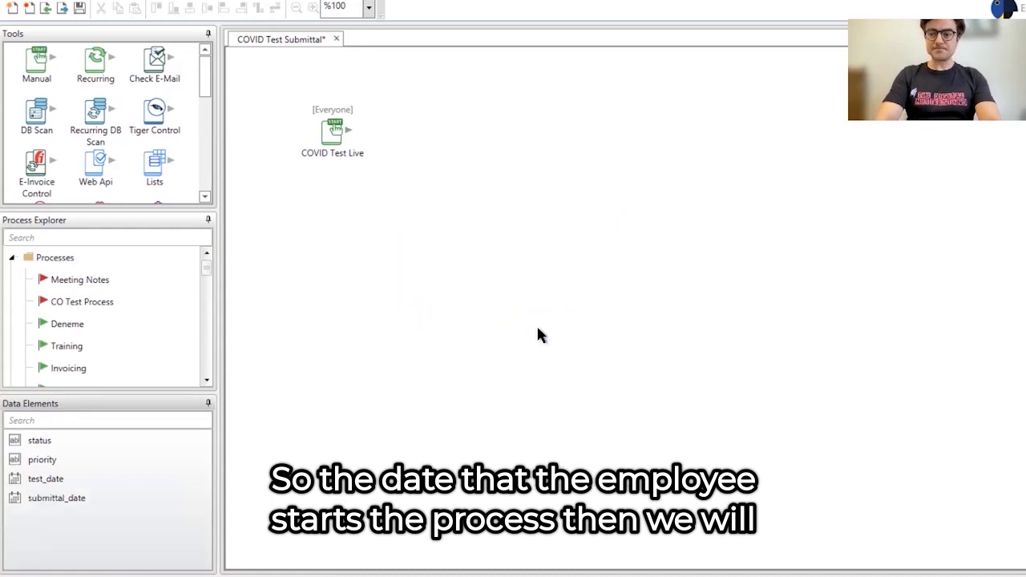
Add a data element named Requester, using the String element type.
right_click(50, 535)
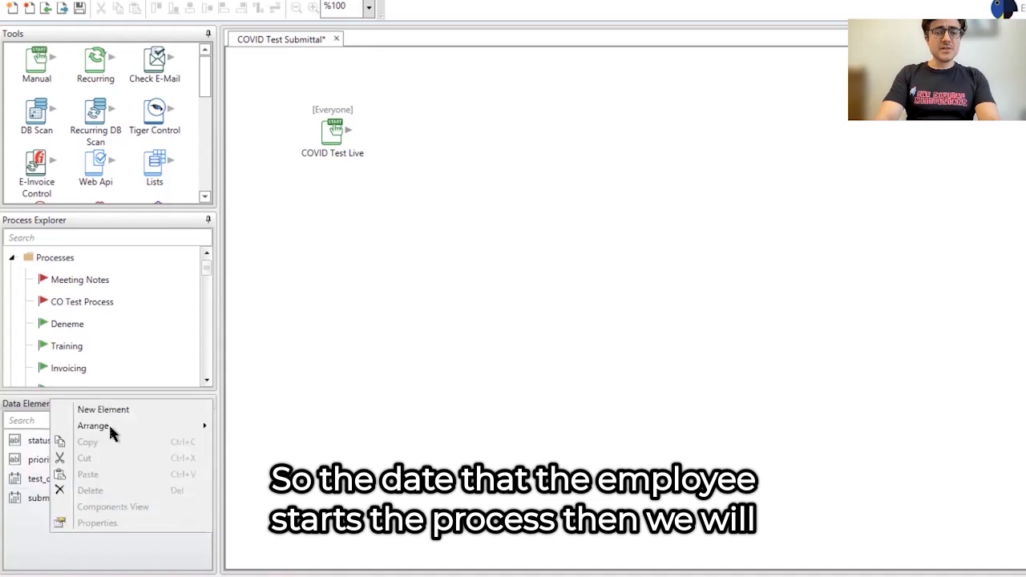
left_click(129, 410)
type("Requester")
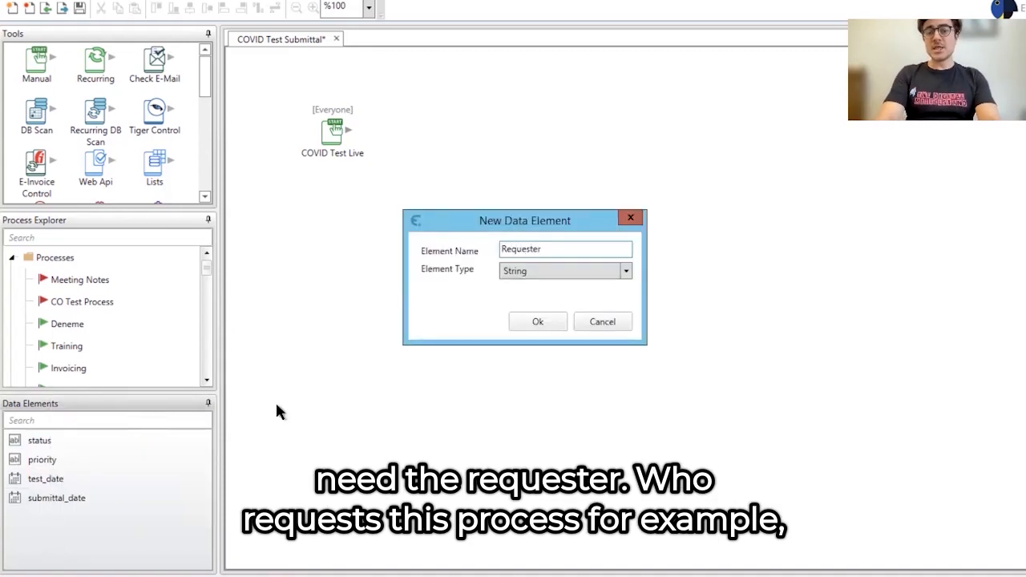
left_click(546, 319)
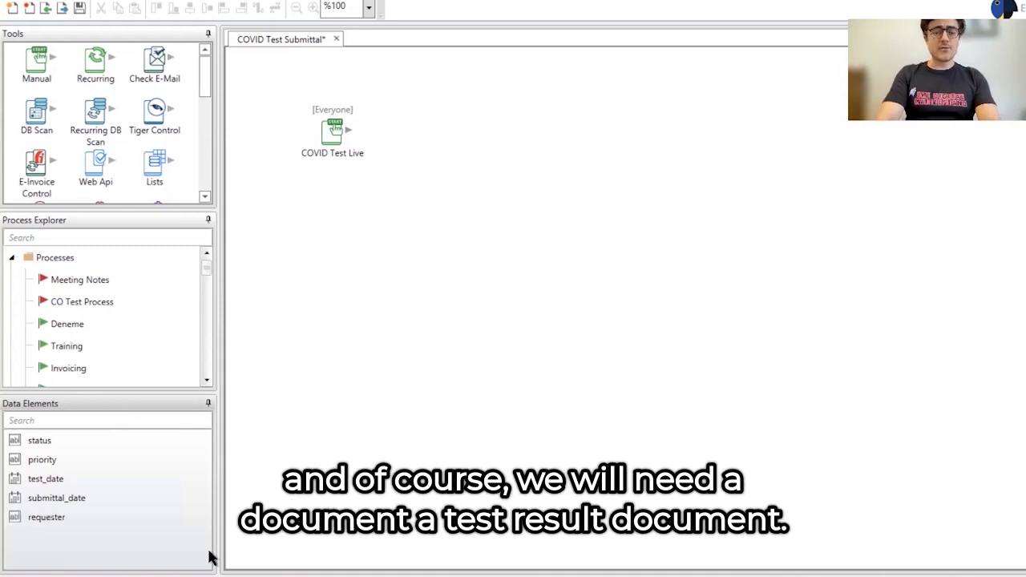
Add a data element named Test Result with element type Document.
right_click(125, 550)
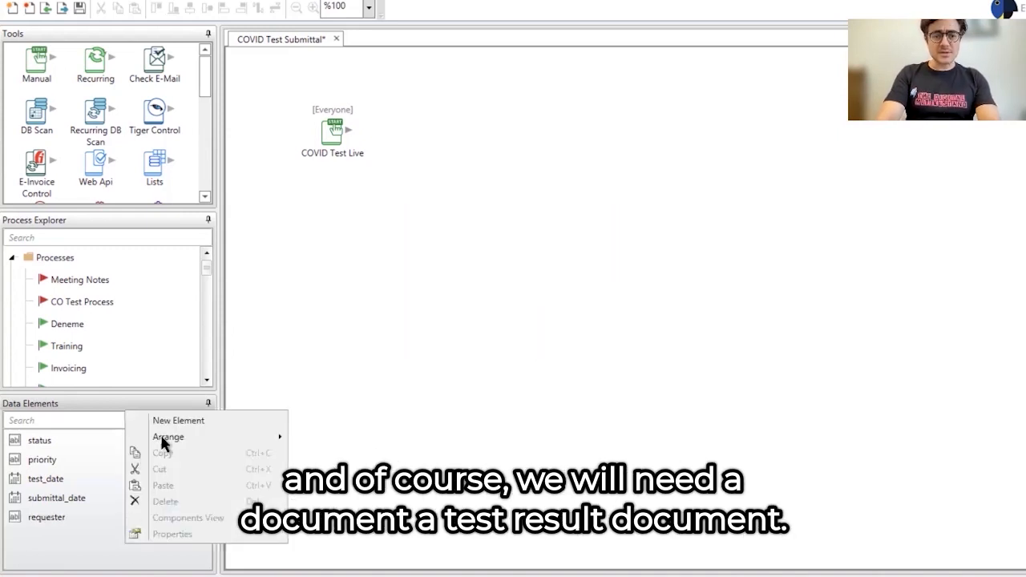
left_click(172, 419)
type("T")
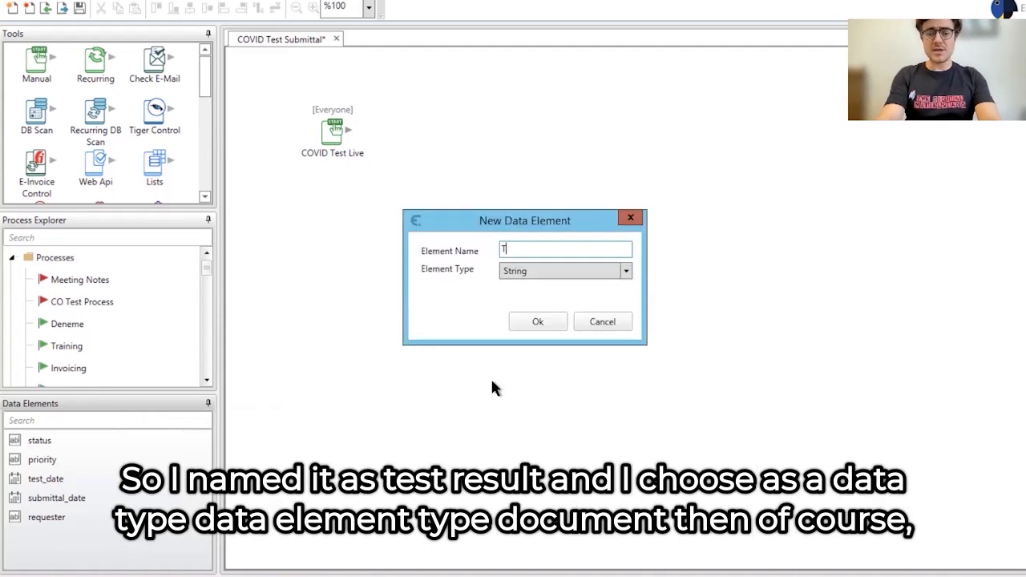
type("est Result")
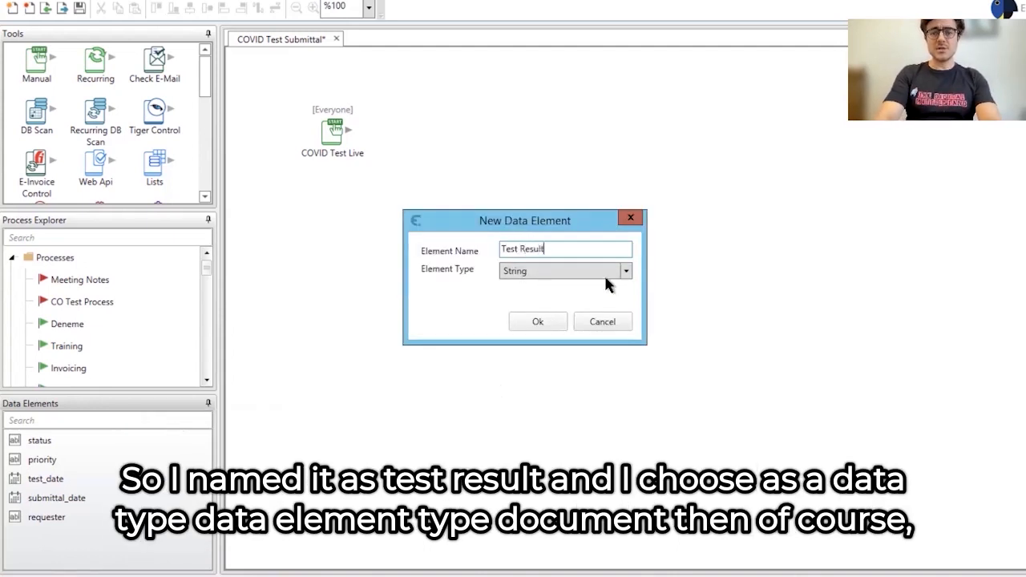
left_click(619, 272)
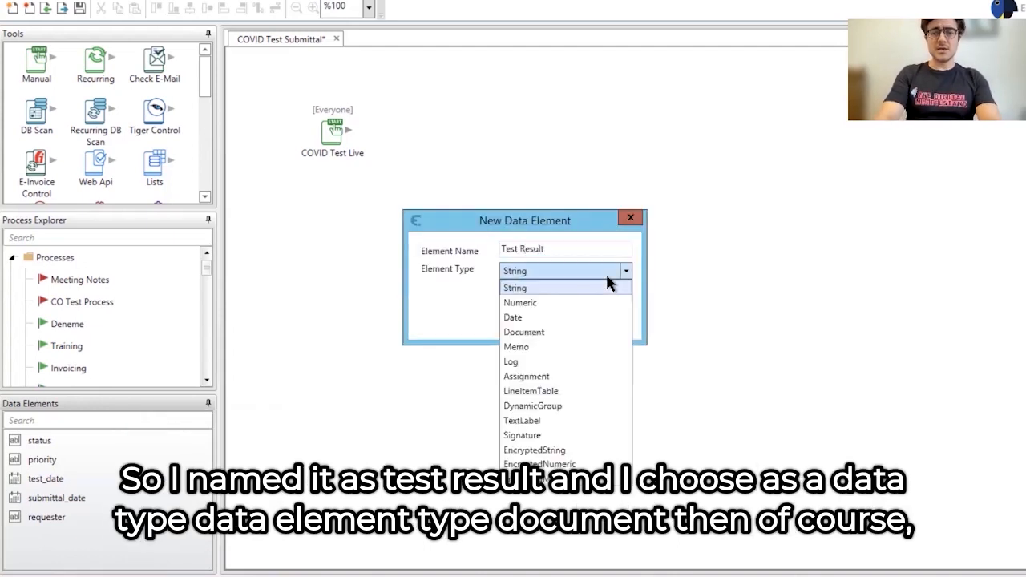
left_click(553, 332)
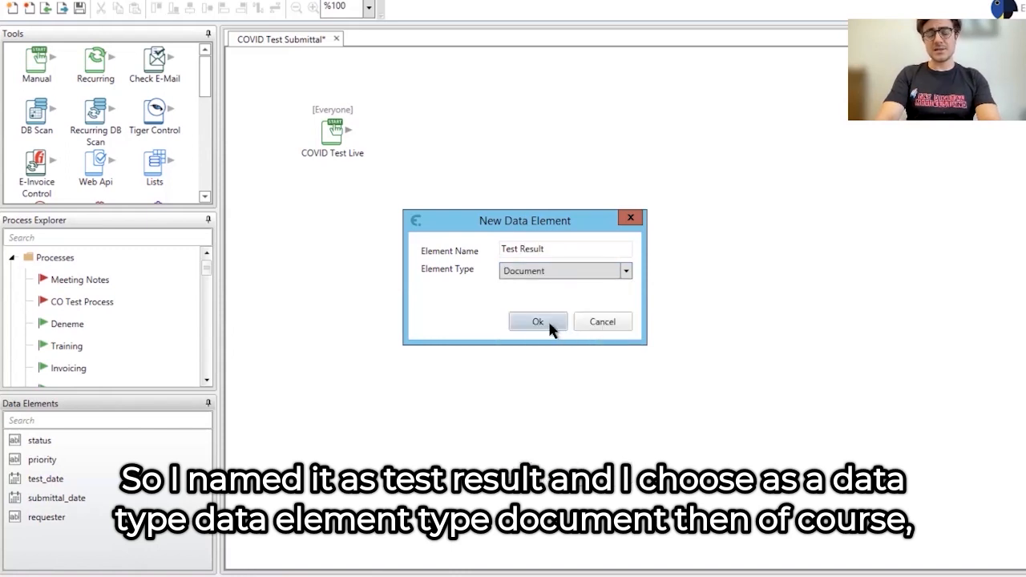
left_click(549, 324)
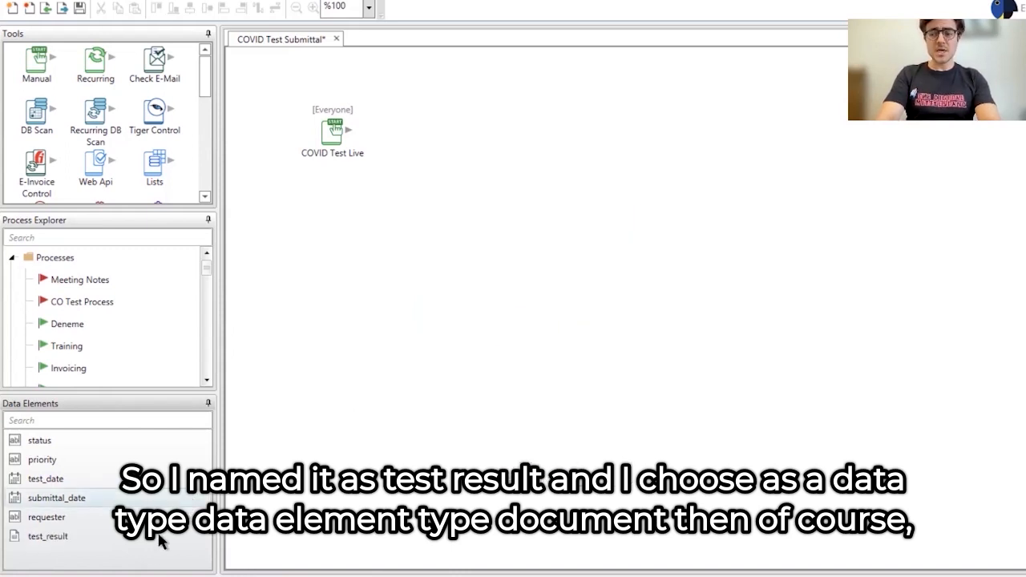
Add a data element named Comments with element type Log.
right_click(150, 423)
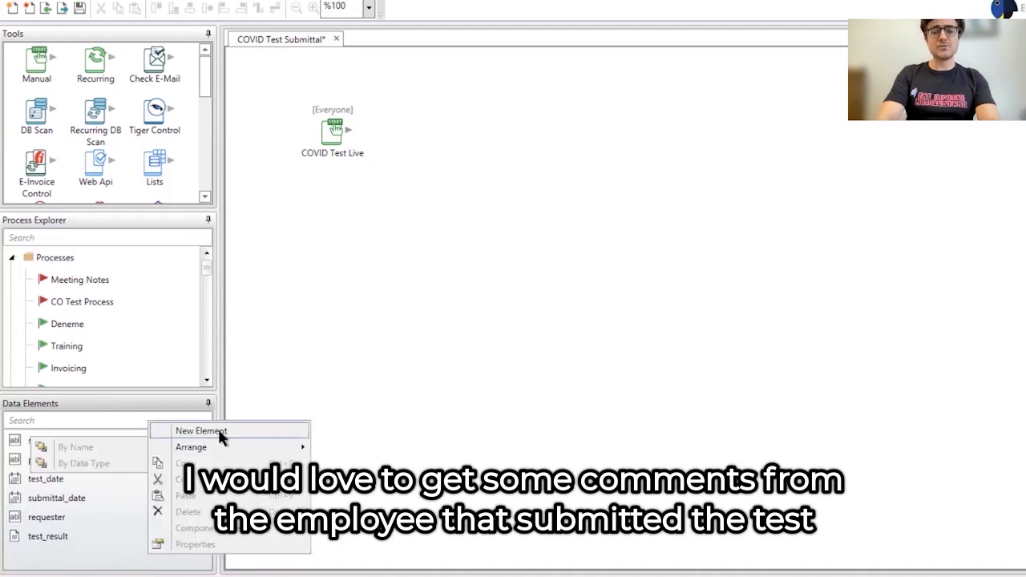
left_click(218, 430)
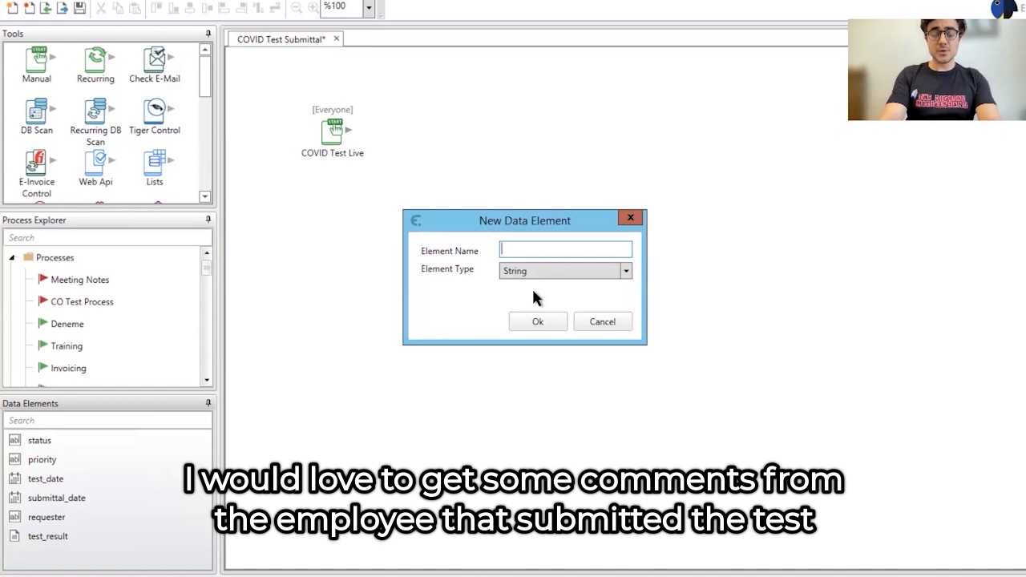
type("Co")
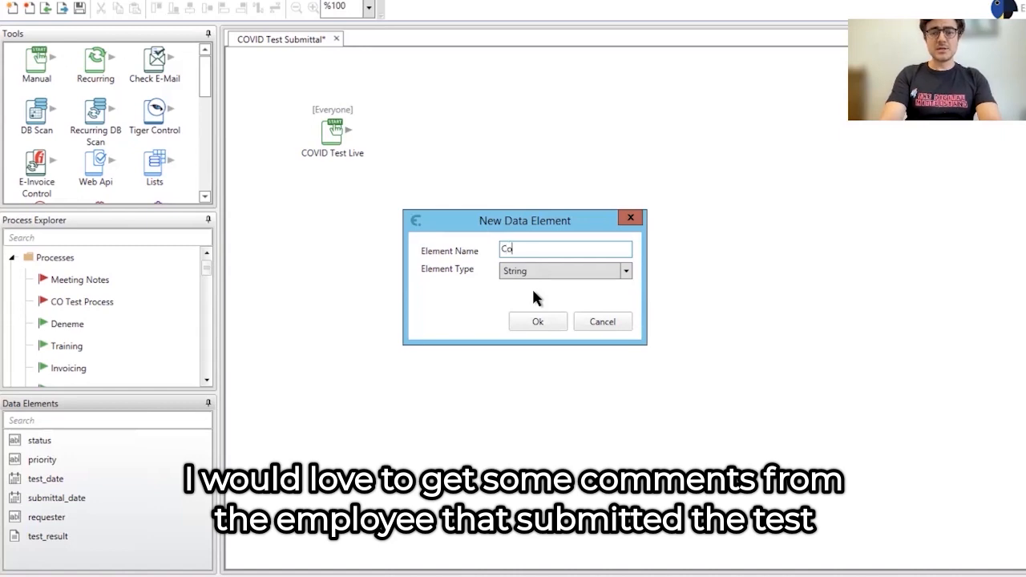
type("mments")
left_click(558, 272)
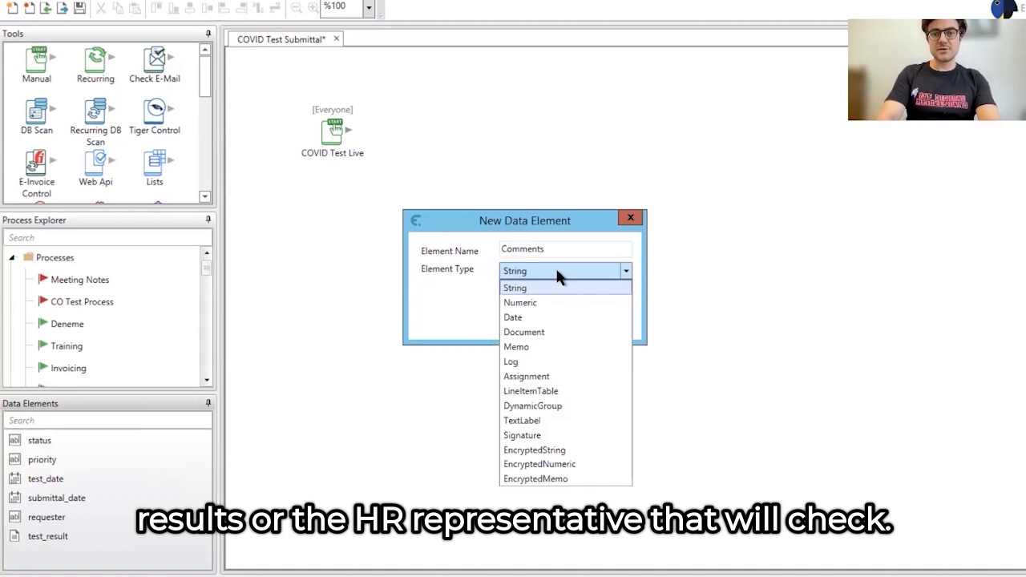
left_click(539, 362)
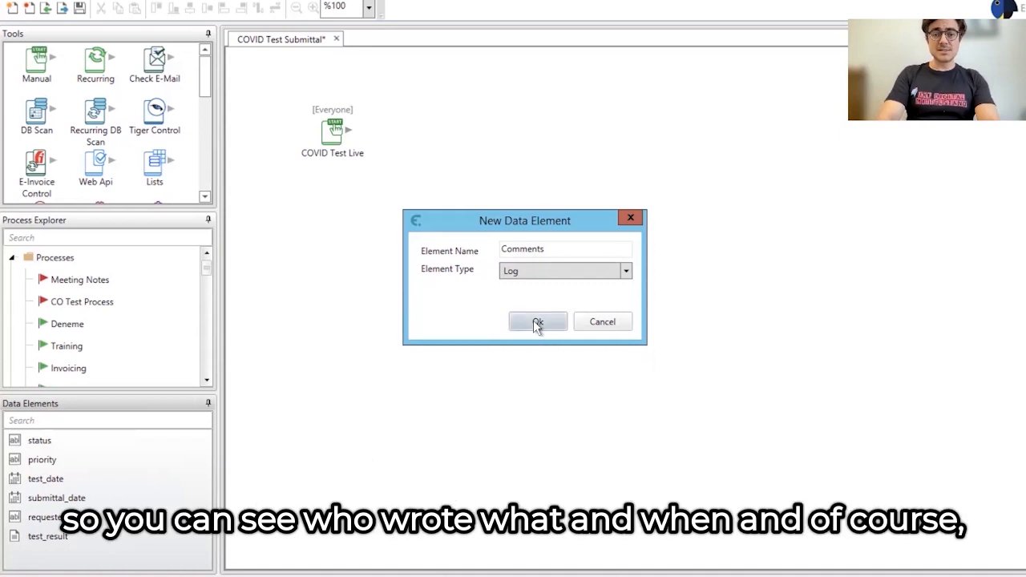
left_click(537, 323)
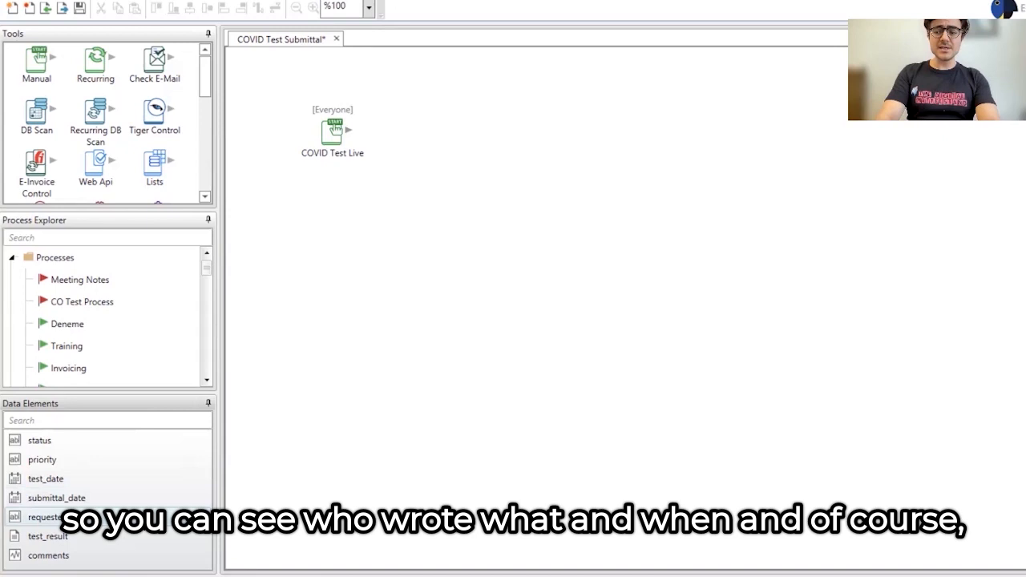
Add a data element named Consent, using the String element type.
right_click(138, 516)
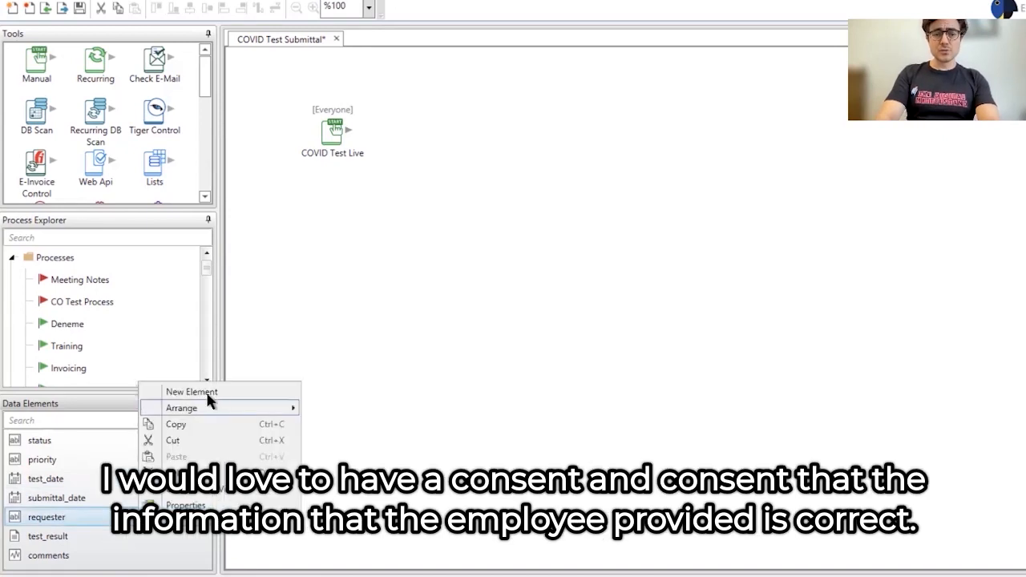
left_click(206, 392)
type("Consent")
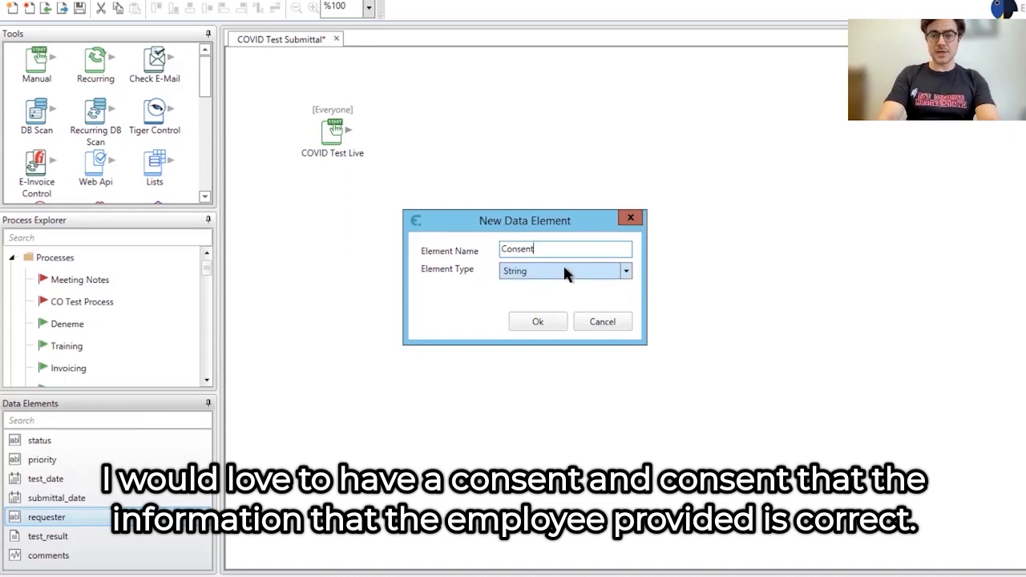
left_click(538, 321)
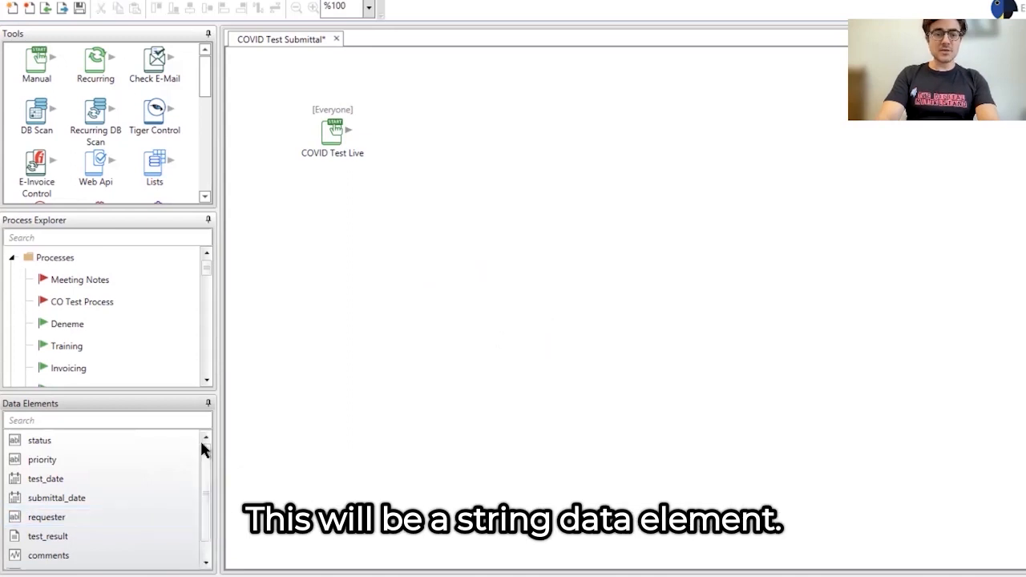
Set the viewed type of the consent data element to RadioButton in its element properties.
scroll(145, 458, "down", 1)
double_click(88, 555)
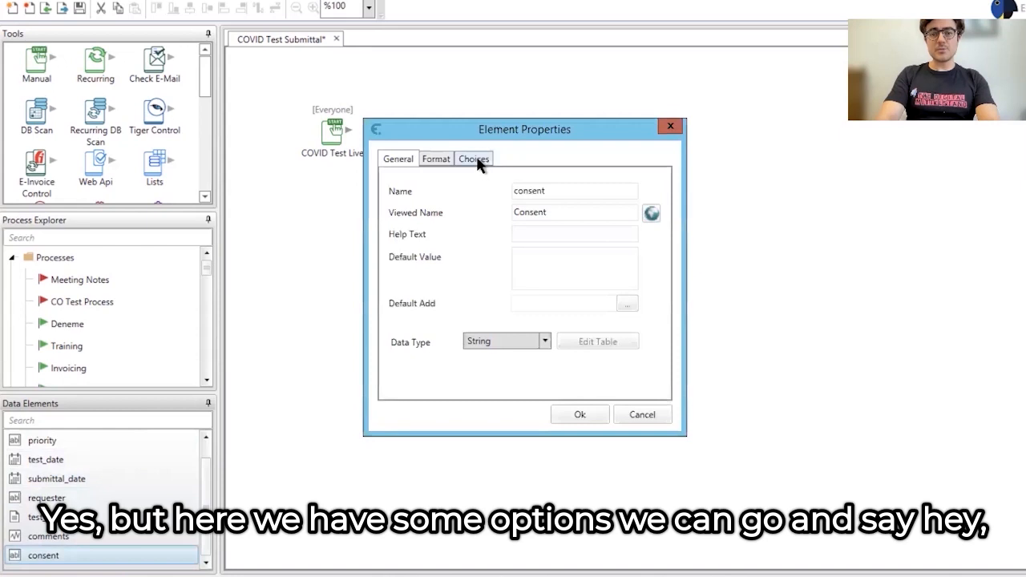
left_click(477, 158)
left_click(540, 210)
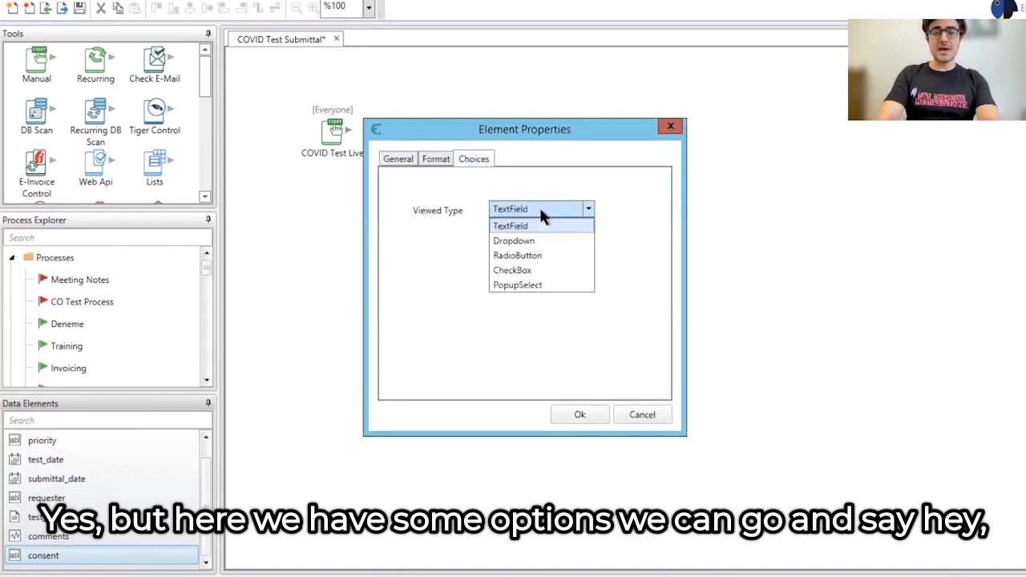
left_click(537, 256)
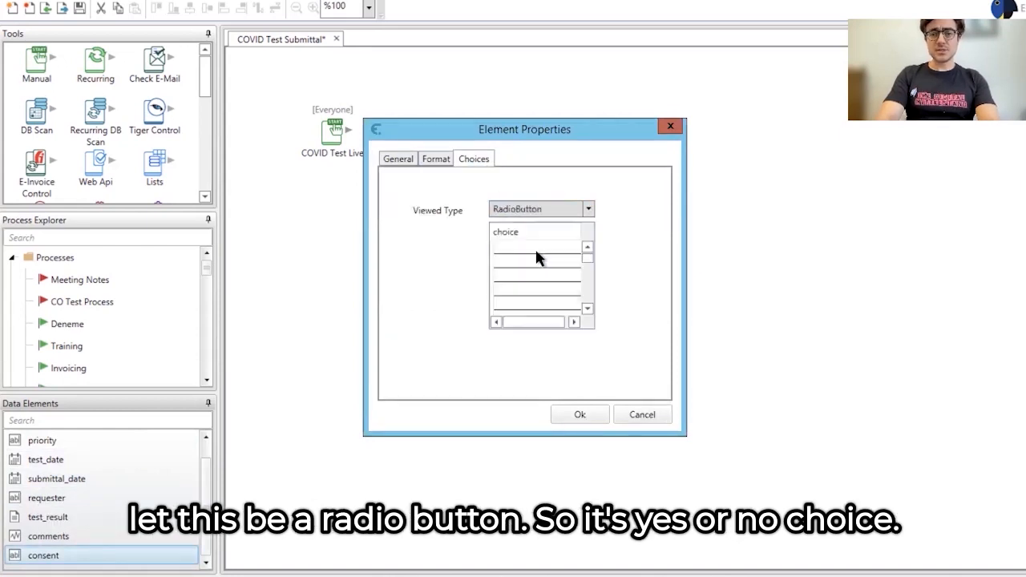
Enter Yes and No as the radio button choices for the consent element and save its properties.
left_click(536, 248)
left_click(536, 248)
type("Yes")
left_click(531, 262)
left_click(532, 262)
type("No")
left_click(601, 414)
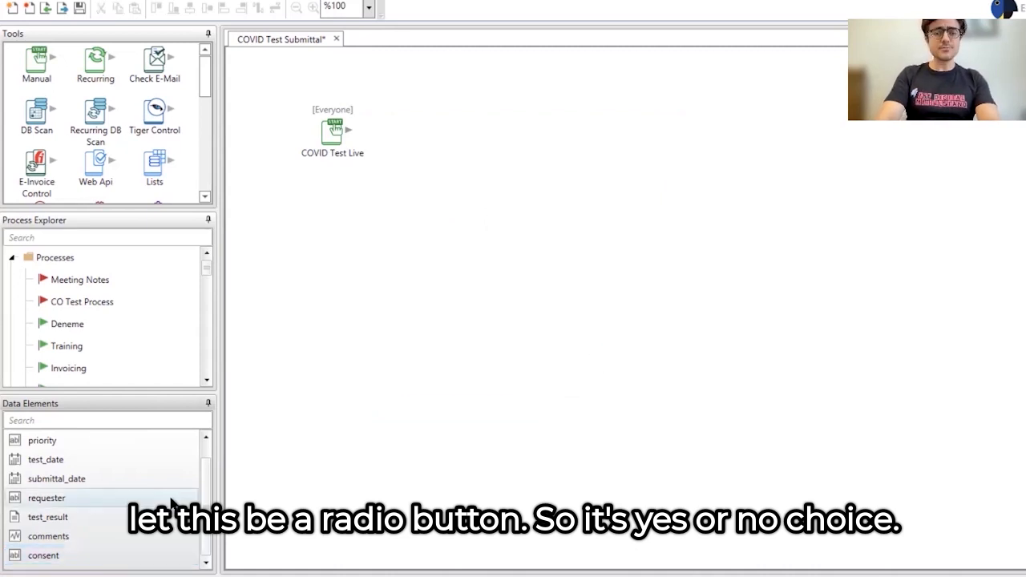
Add a data element named Department, using the String element type.
right_click(138, 538)
left_click(196, 416)
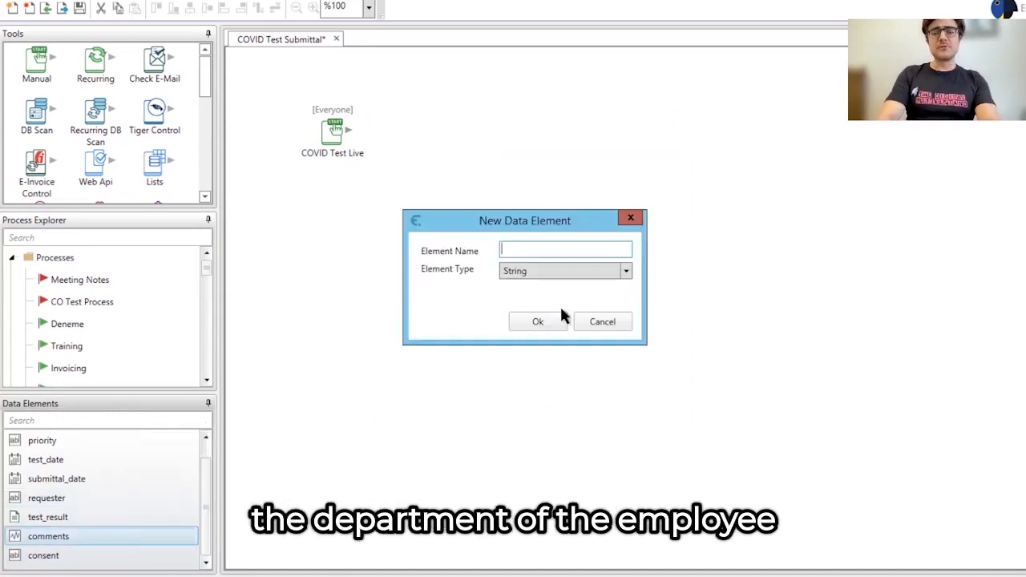
type("Depart")
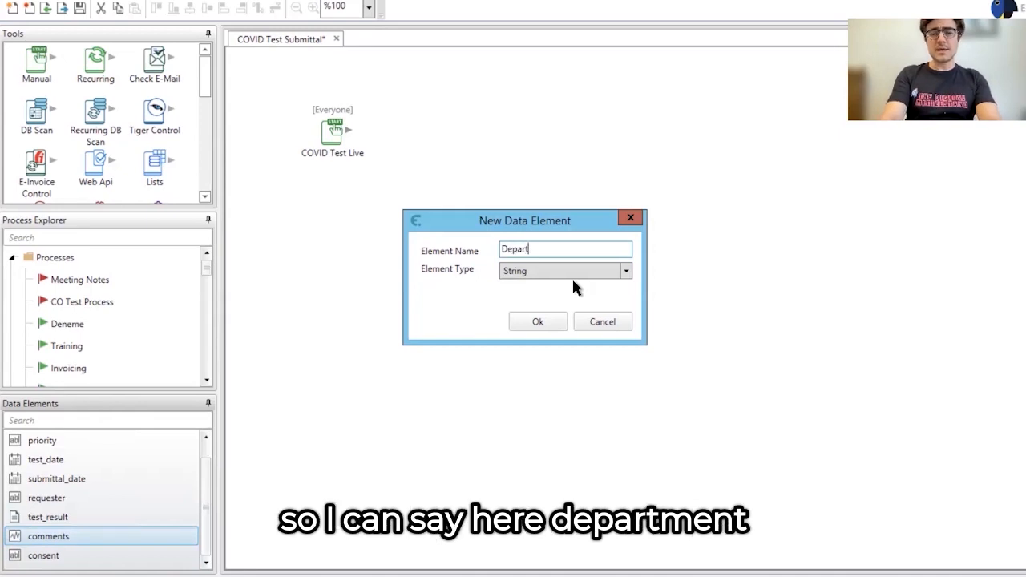
type("ment")
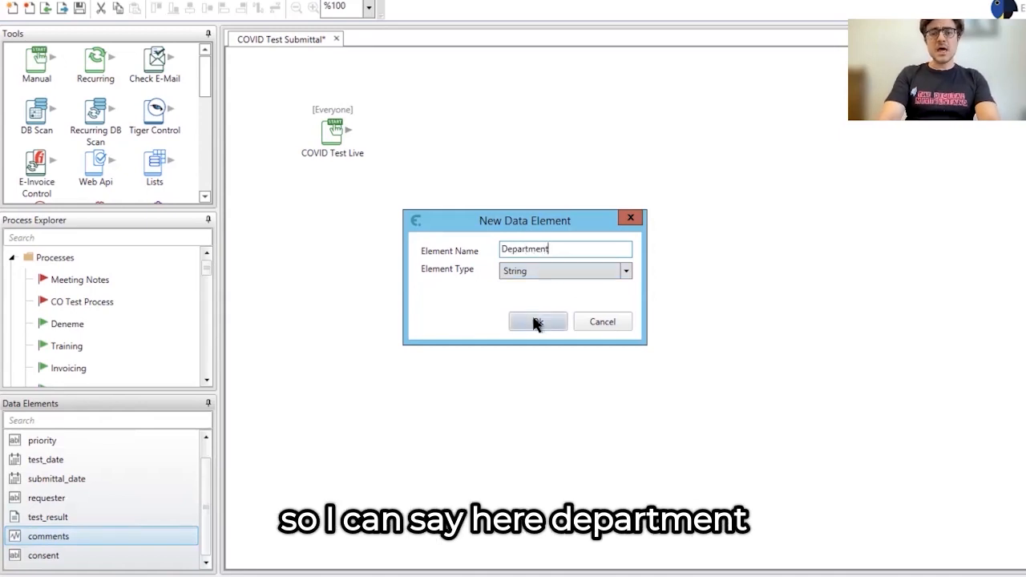
left_click(535, 322)
Set the viewed type of the department data element to Dropdown and look at its data source options.
scroll(155, 516, "down", 1)
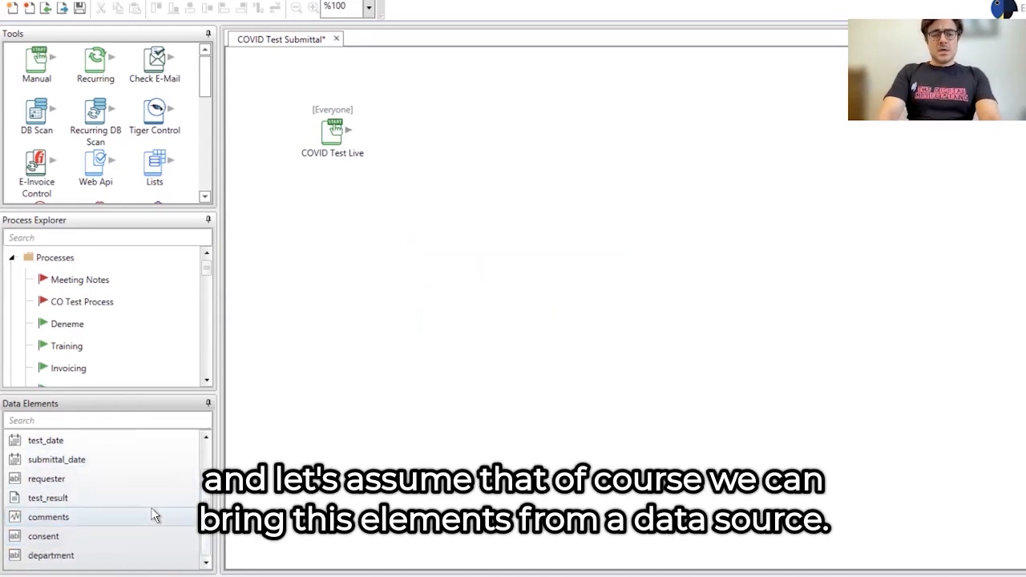
double_click(128, 558)
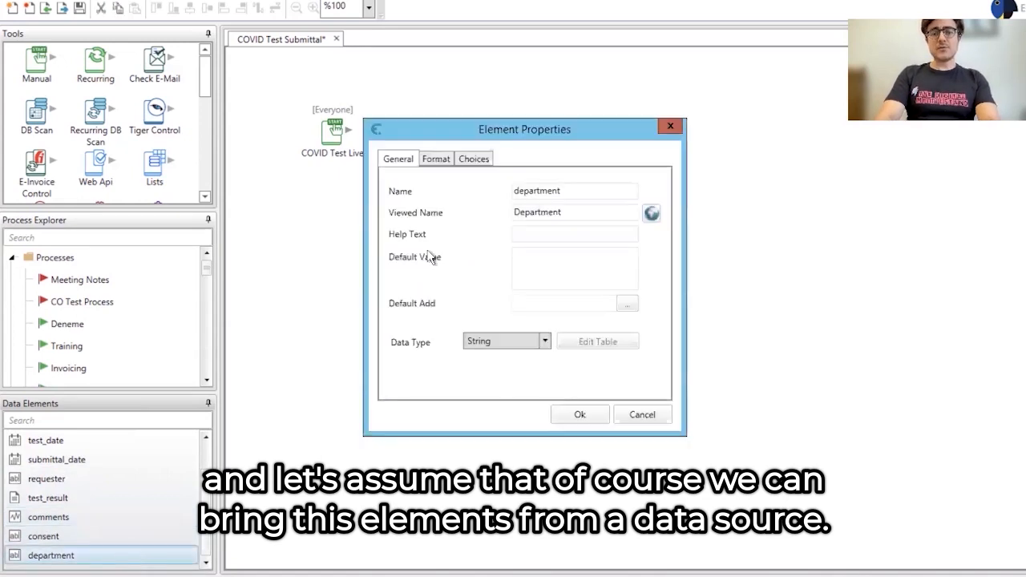
left_click(481, 159)
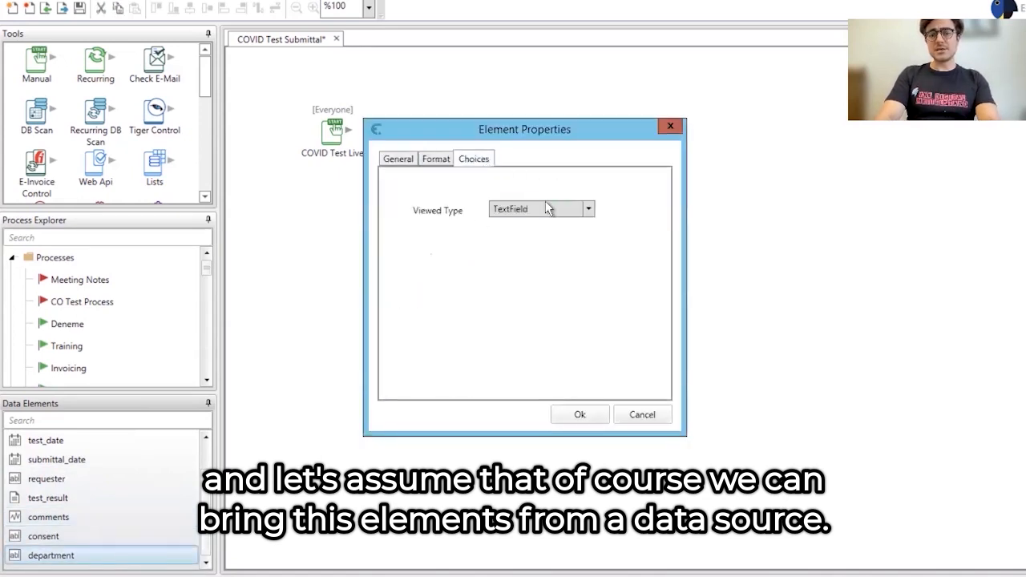
left_click(545, 201)
left_click(537, 241)
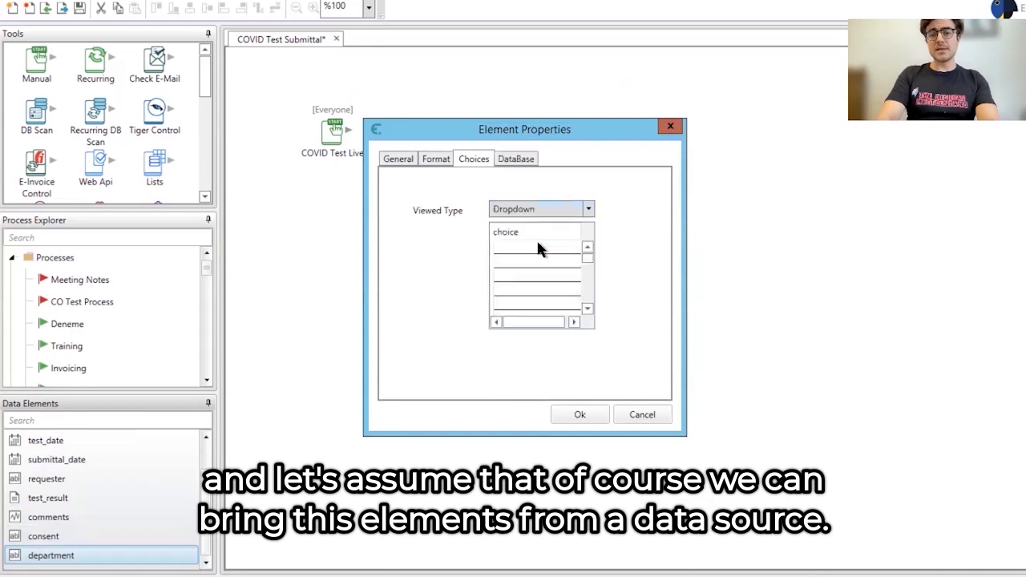
left_click(515, 160)
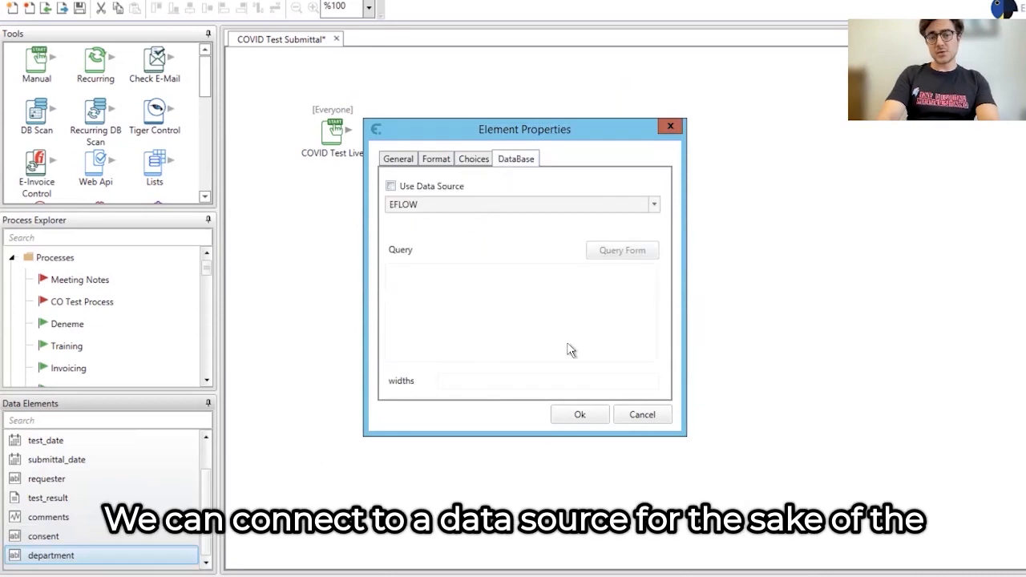
left_click(476, 159)
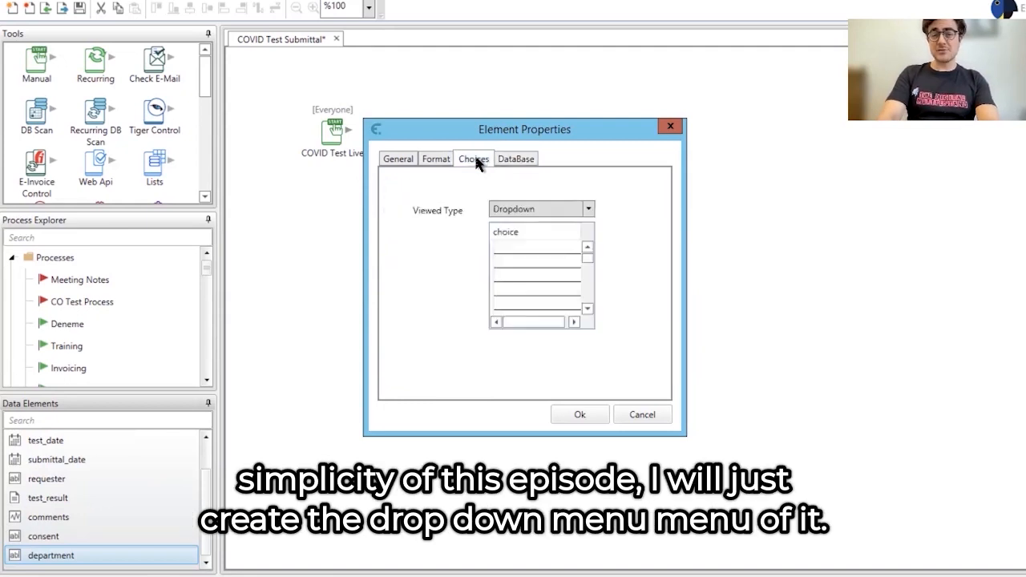
Enter IT, HR and Marketing as the dropdown choices for the department element and save its properties.
left_click(525, 247)
left_click(525, 247)
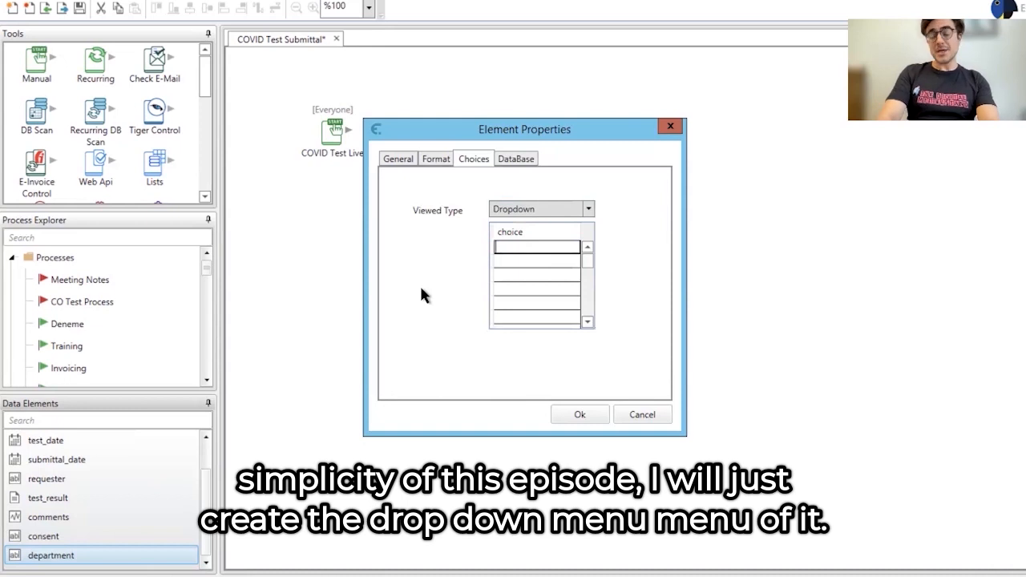
type("IT")
left_click(545, 262)
type("HR")
left_click(534, 274)
type("Marketing")
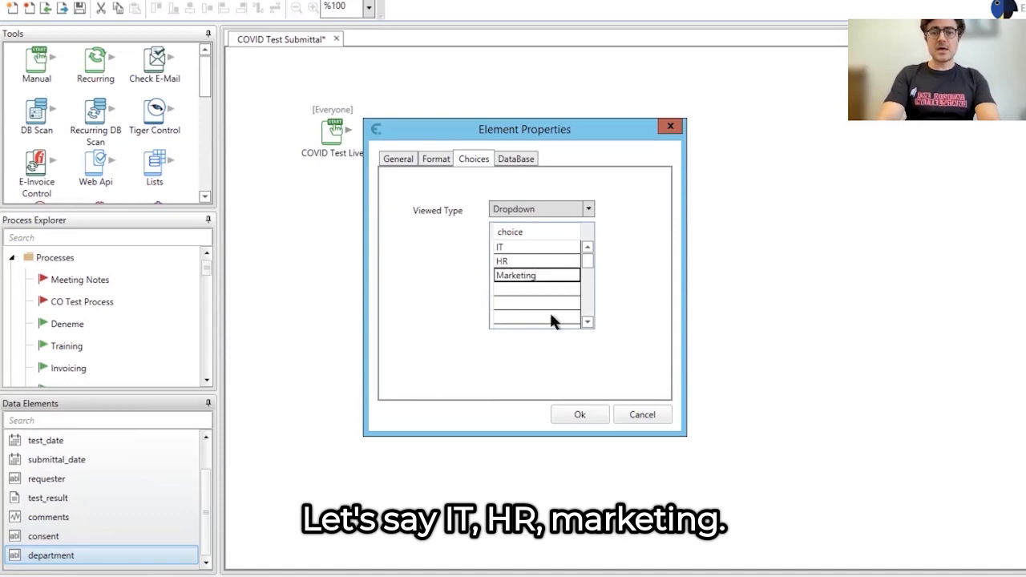
key("Return")
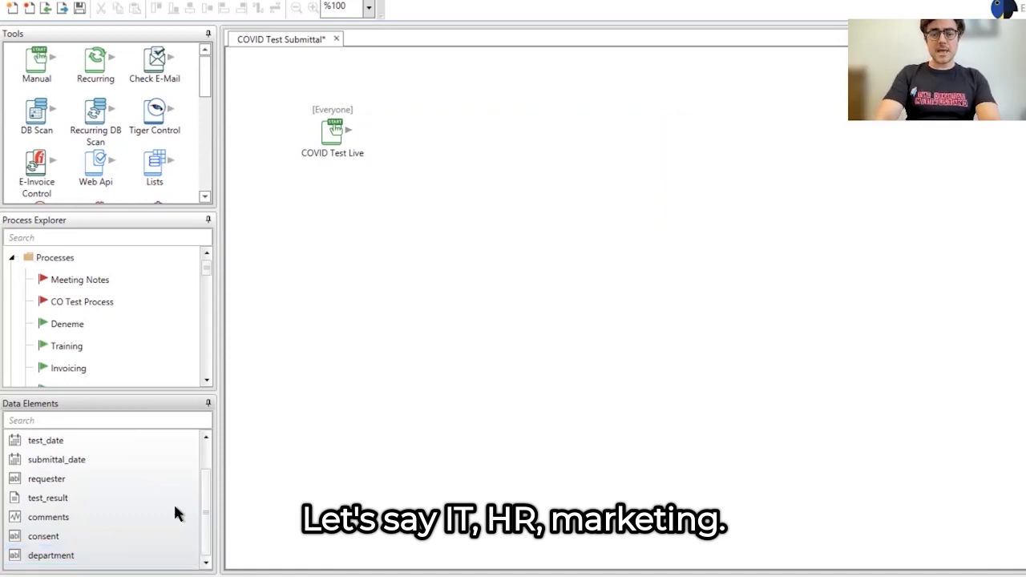
Add a data element named DayDif with element type Numeric.
right_click(93, 553)
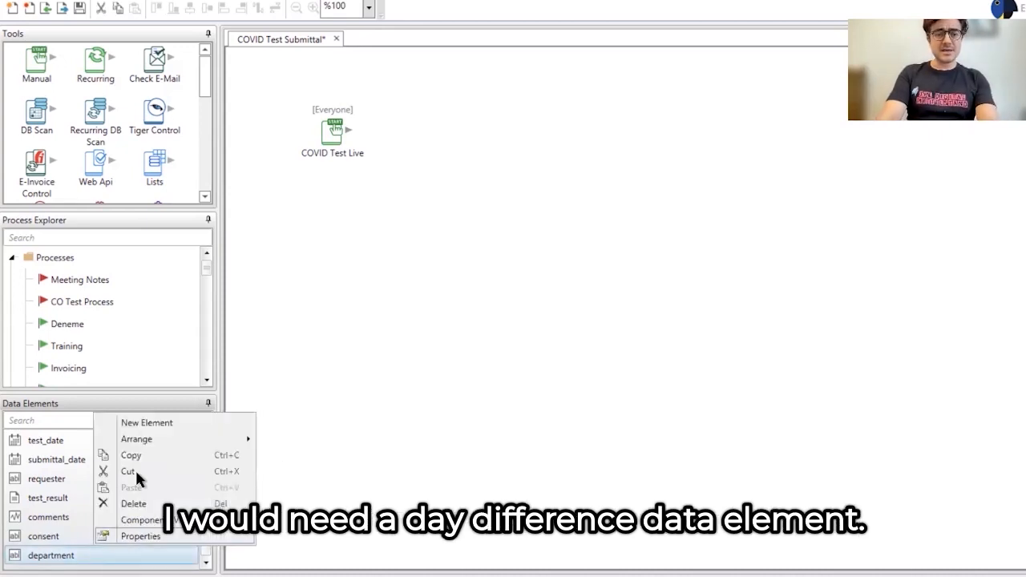
left_click(165, 425)
type("Da")
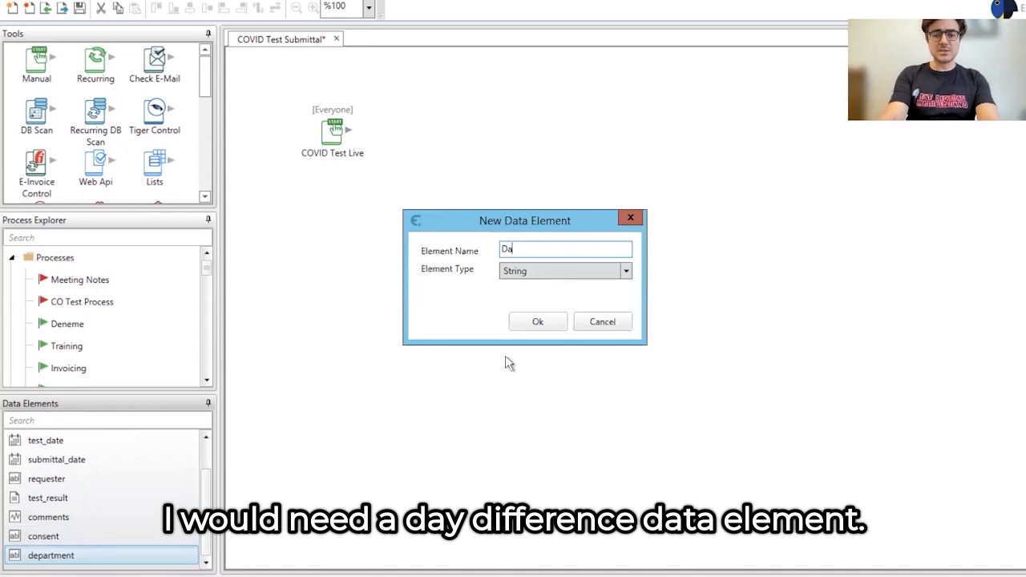
type("yDif")
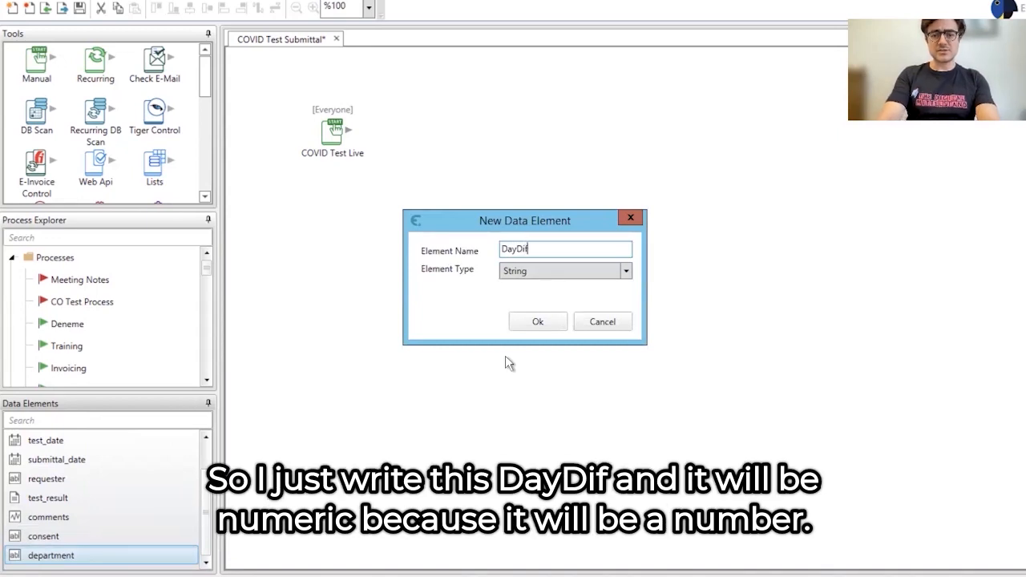
left_click(549, 271)
left_click(553, 302)
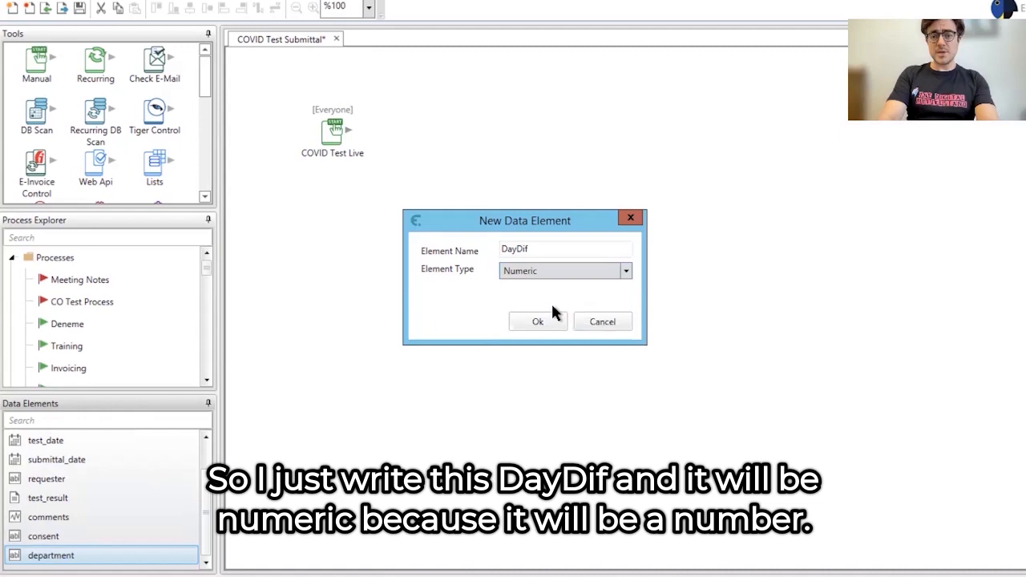
left_click(545, 324)
scroll(43, 522, "down", 1)
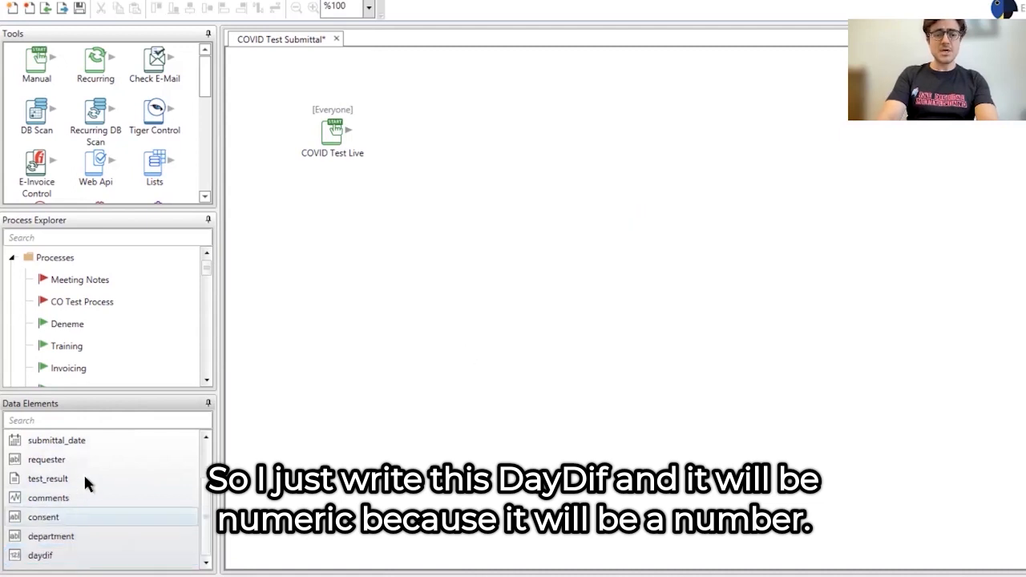
Place a Task Form on the process canvas beside the COVID Test Live start, level with it.
scroll(83, 478, "up", 3)
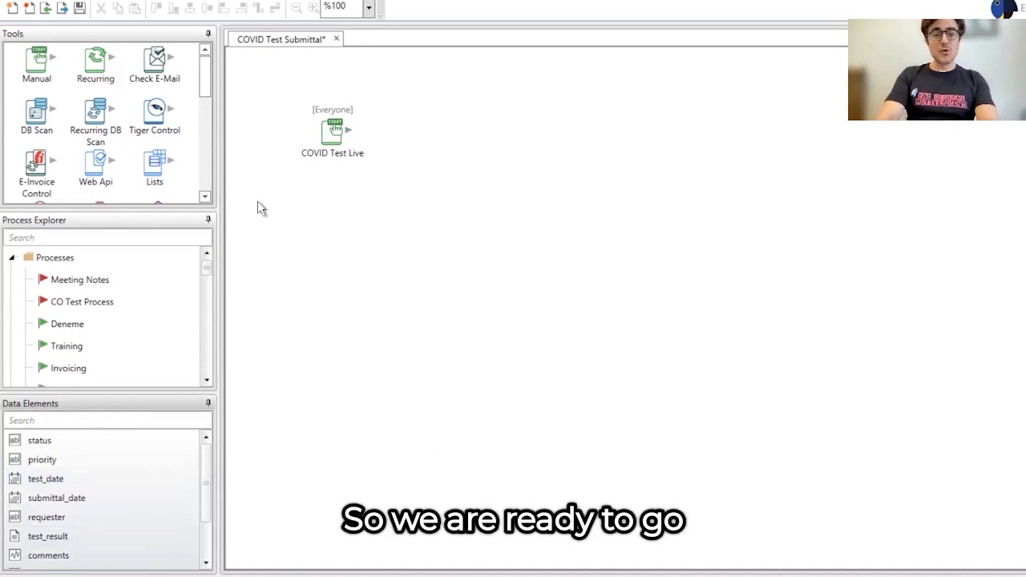
left_click_drag(203, 74, 528, 136)
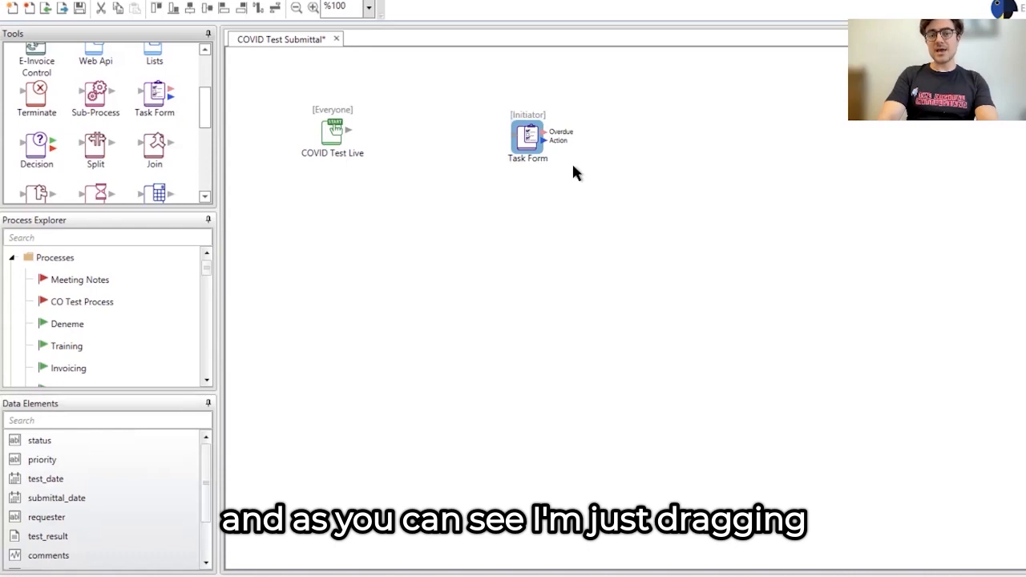
mouse_move(527, 135)
left_mouse_down()
mouse_move(562, 139)
mouse_move(545, 133)
left_mouse_up()
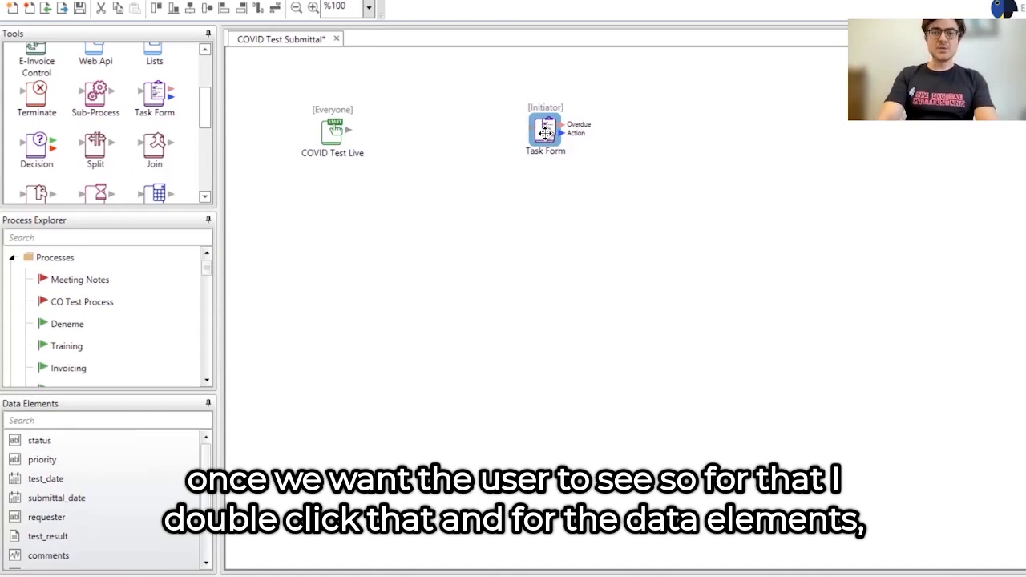
In the Task Form's data elements, show submittal_date and requester and make both read-only.
double_click(545, 133)
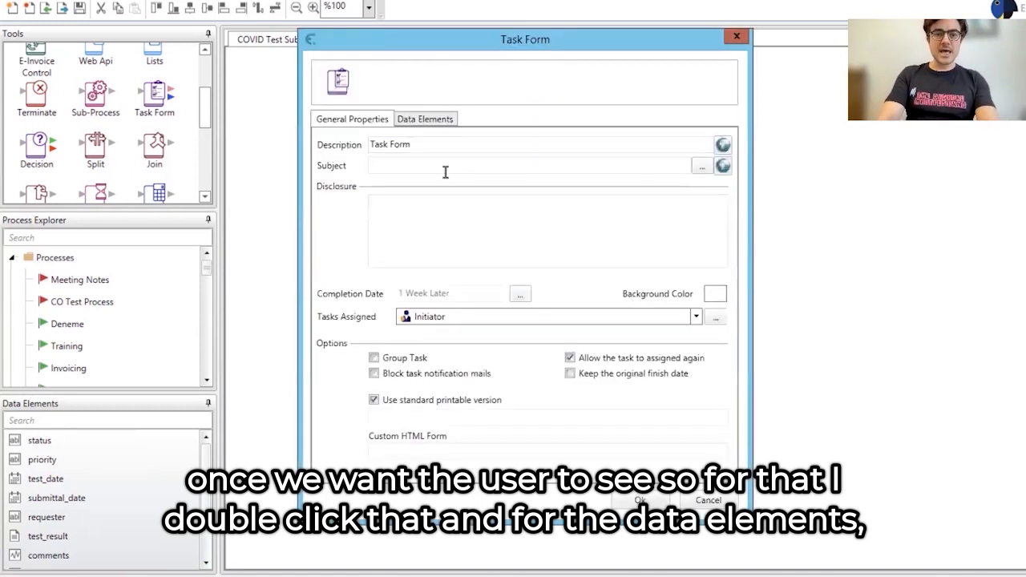
left_click(434, 120)
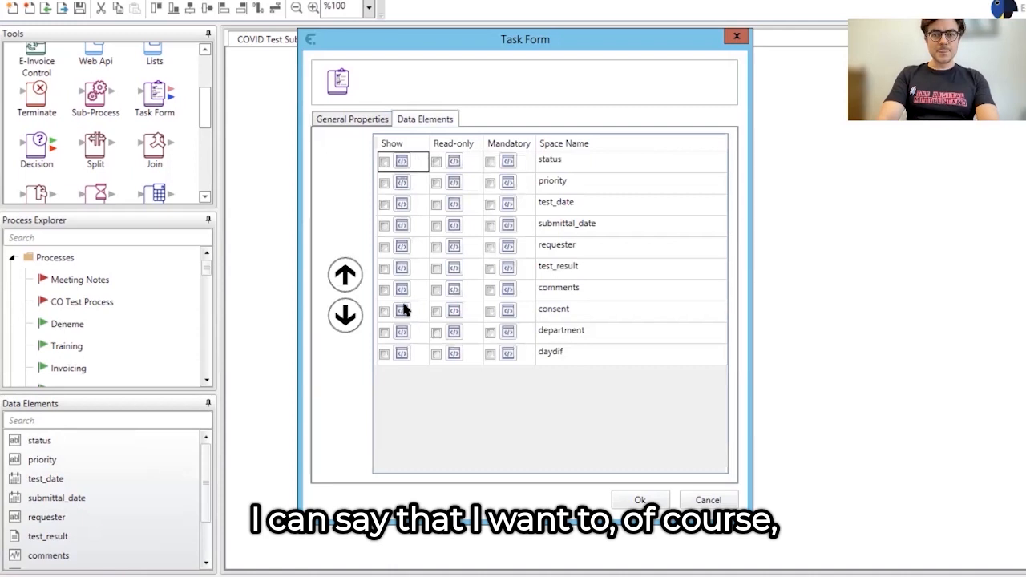
left_click(383, 226)
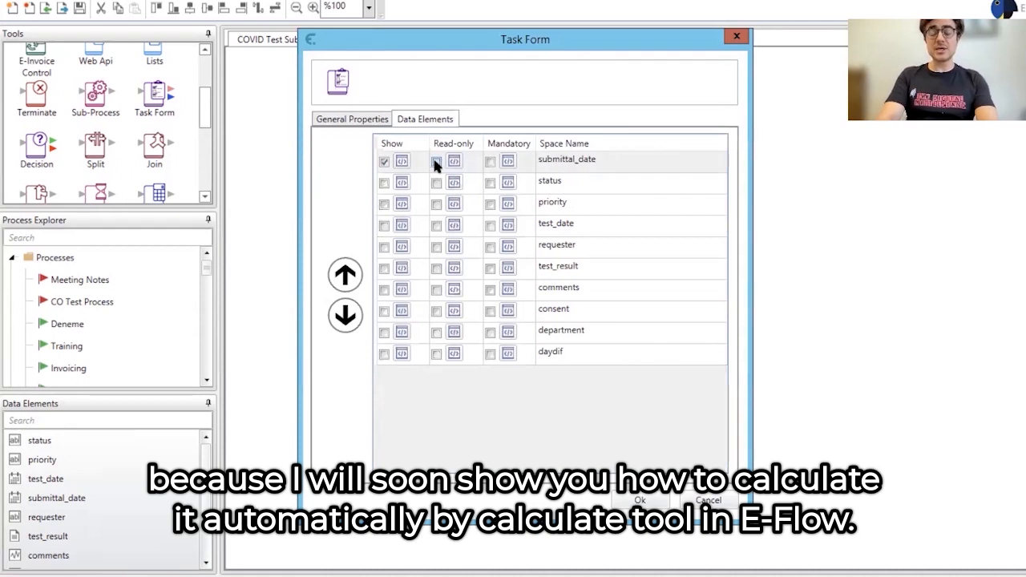
left_click(436, 163)
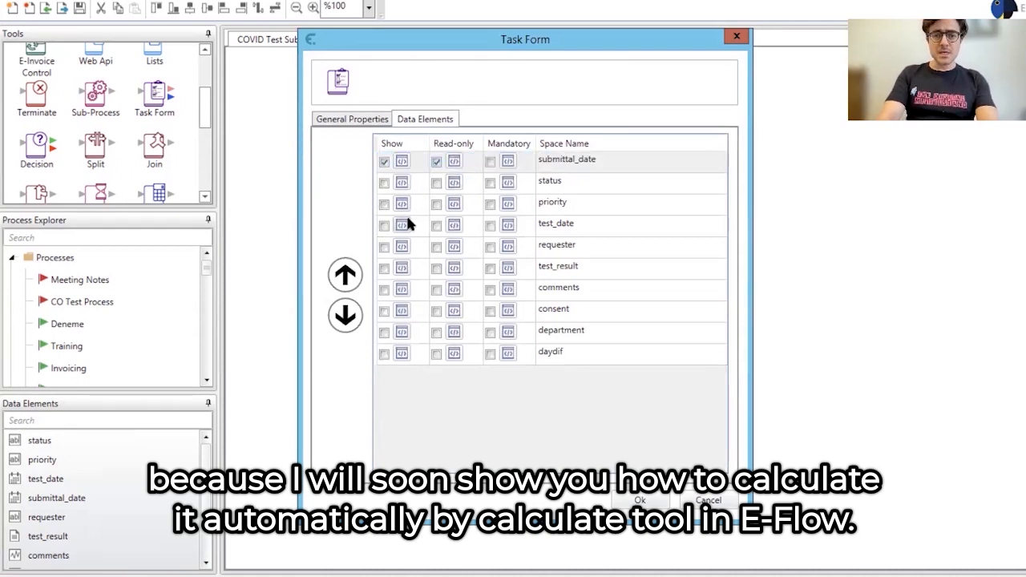
left_click(384, 246)
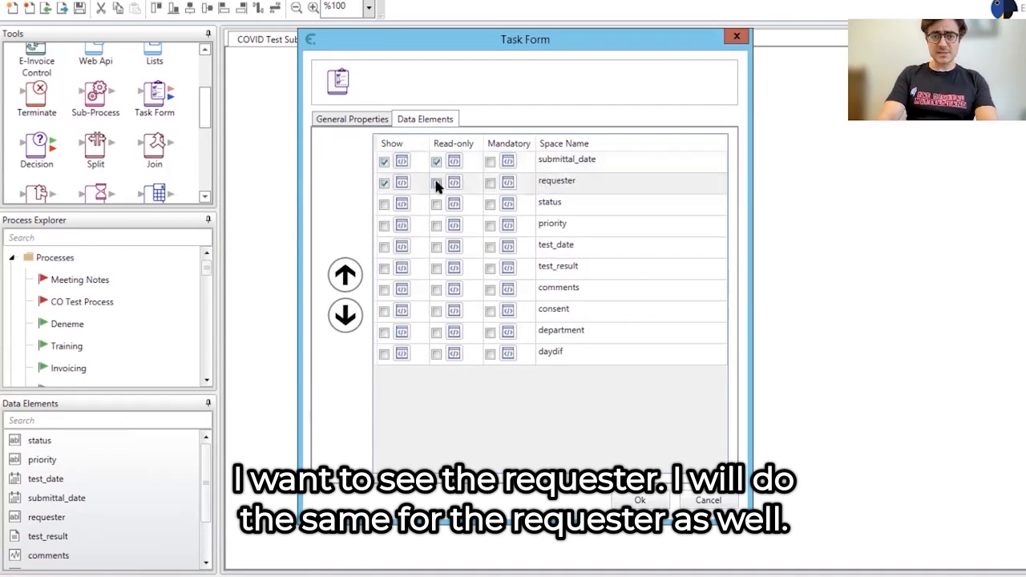
left_click(436, 183)
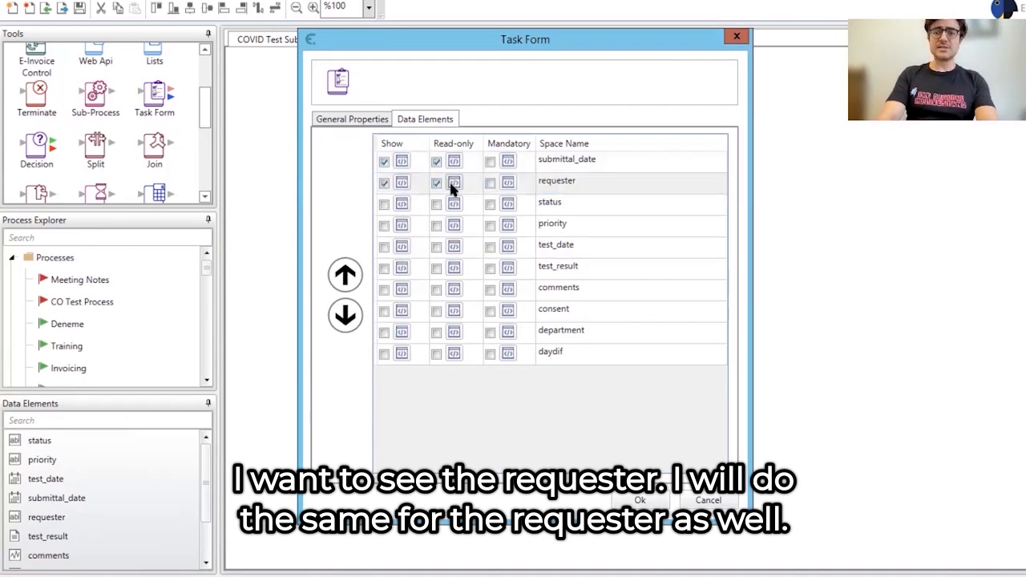
Show test_date and test_result on the Task Form and make both mandatory.
left_click(384, 247)
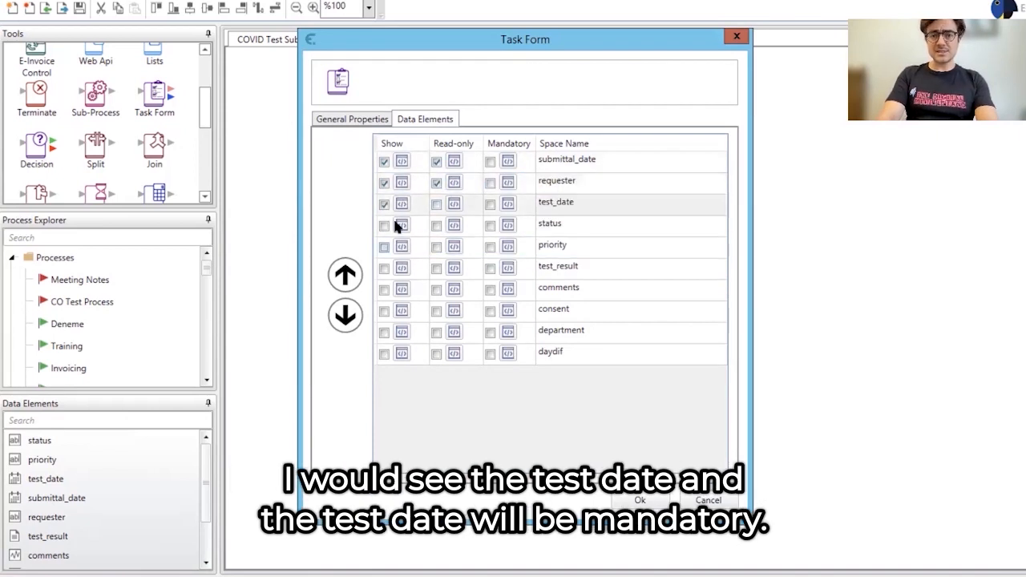
left_click(490, 205)
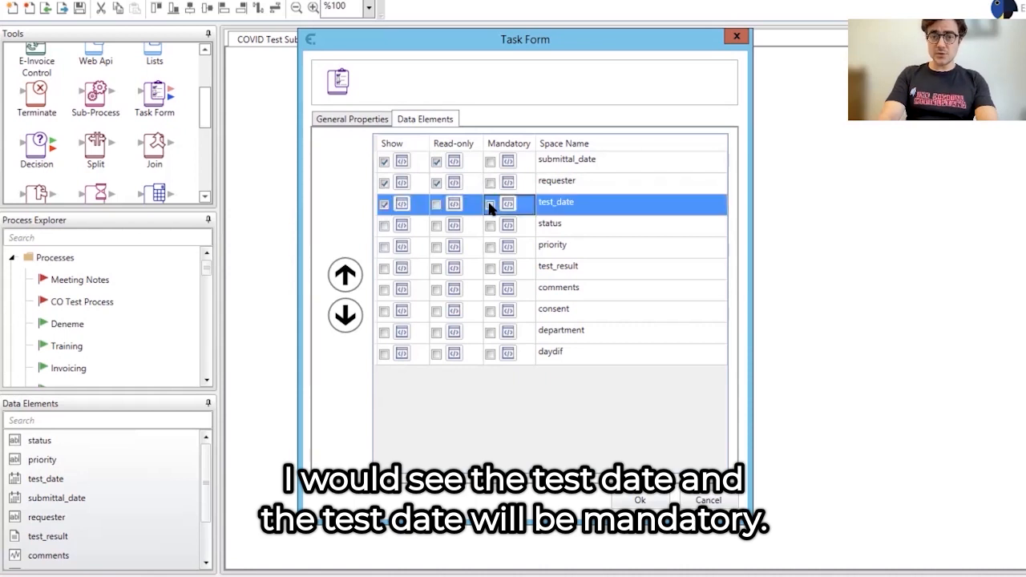
left_click(383, 269)
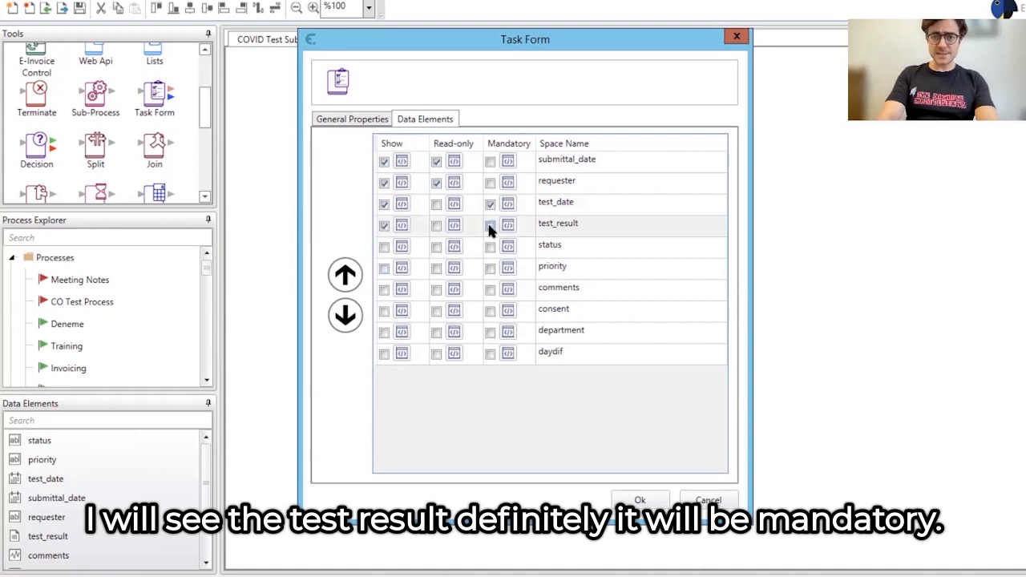
left_click(487, 226)
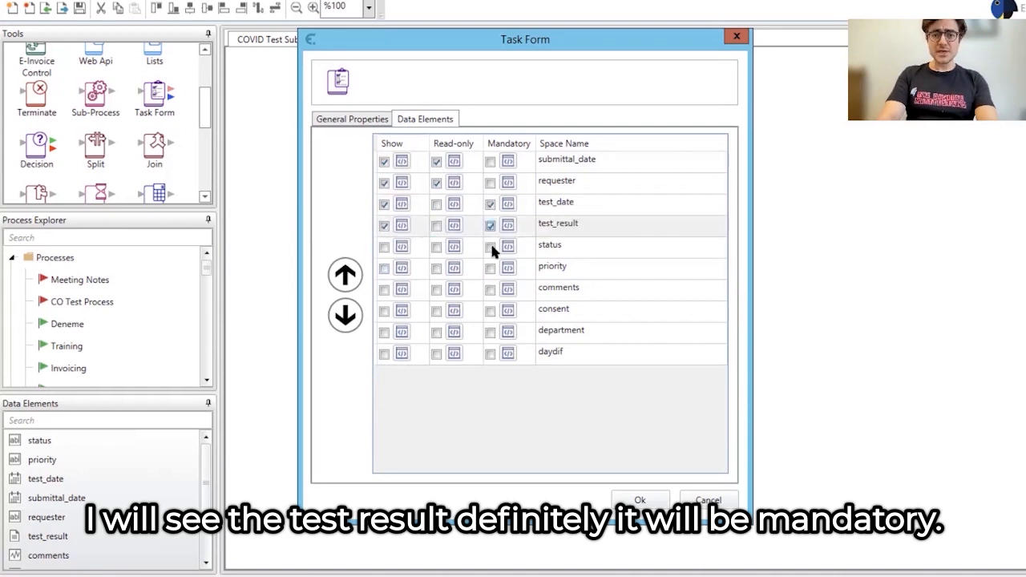
Show comments, consent and department on the Task Form, make only consent mandatory, and confirm the form's settings.
left_click(383, 290)
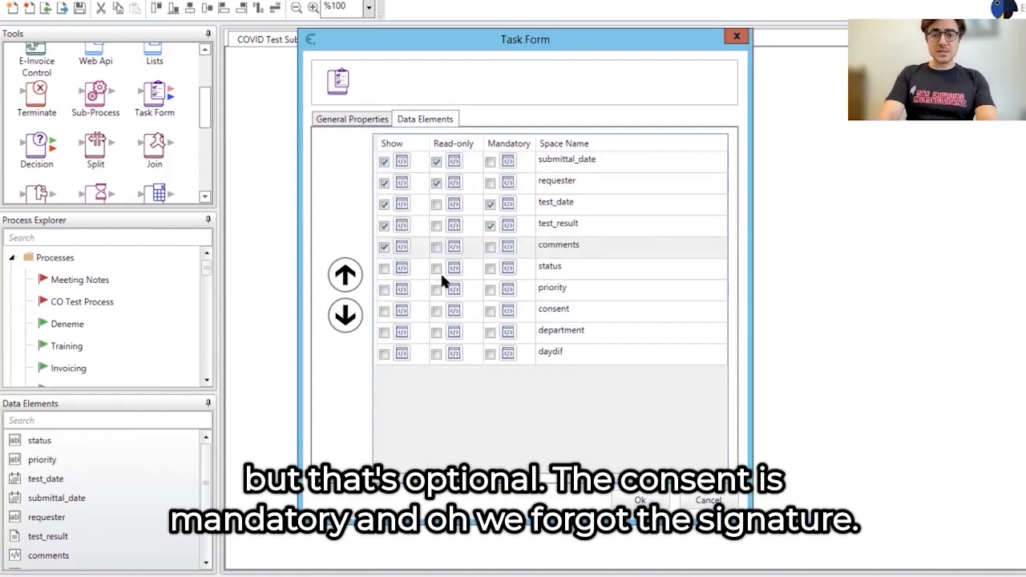
left_click(383, 311)
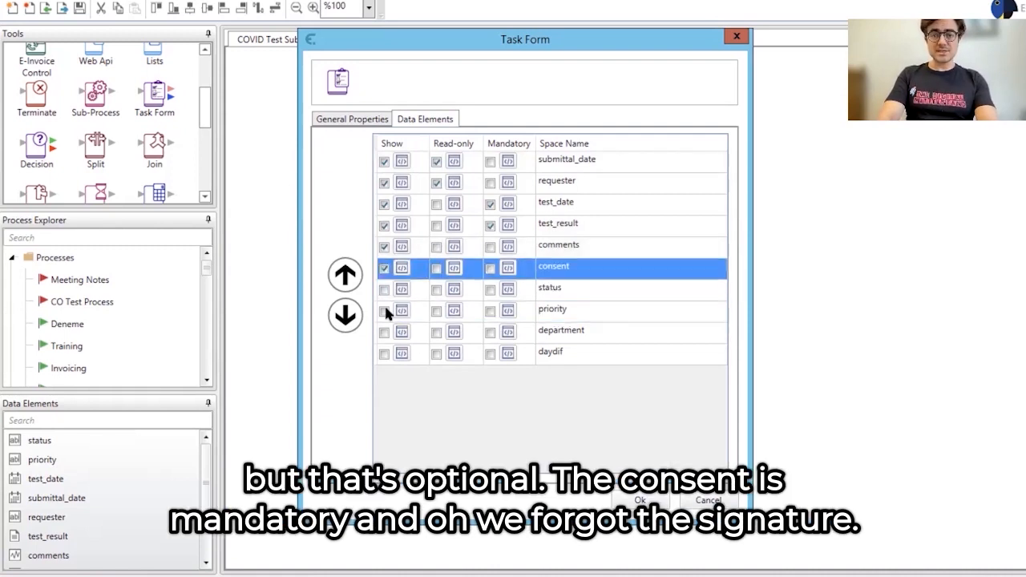
left_click(489, 268)
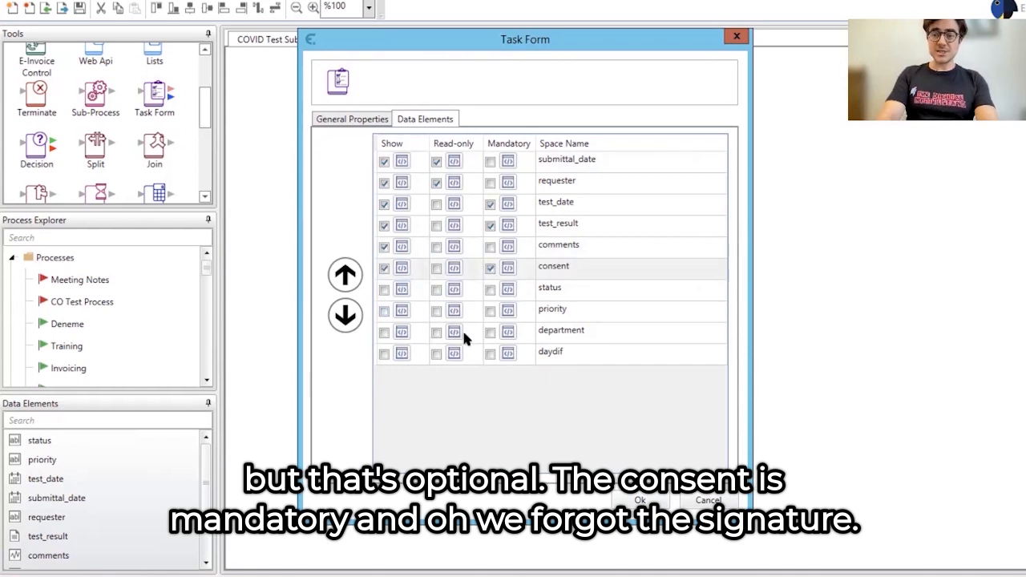
left_click(383, 332)
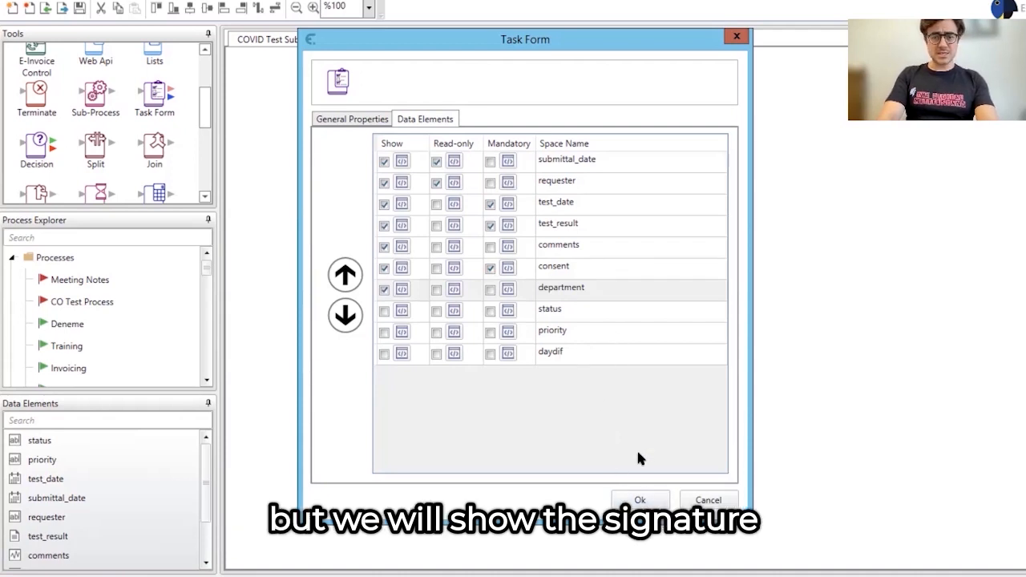
left_click(639, 500)
Add a data element named Signature with element type Signature.
left_click(154, 519)
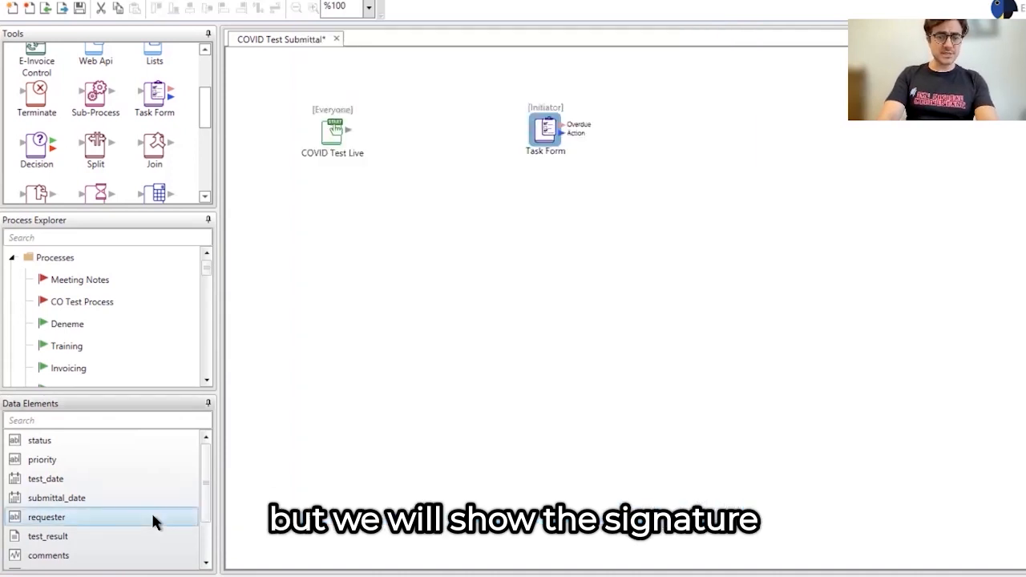
right_click(151, 510)
left_click(246, 392)
type("Signa")
left_click(557, 271)
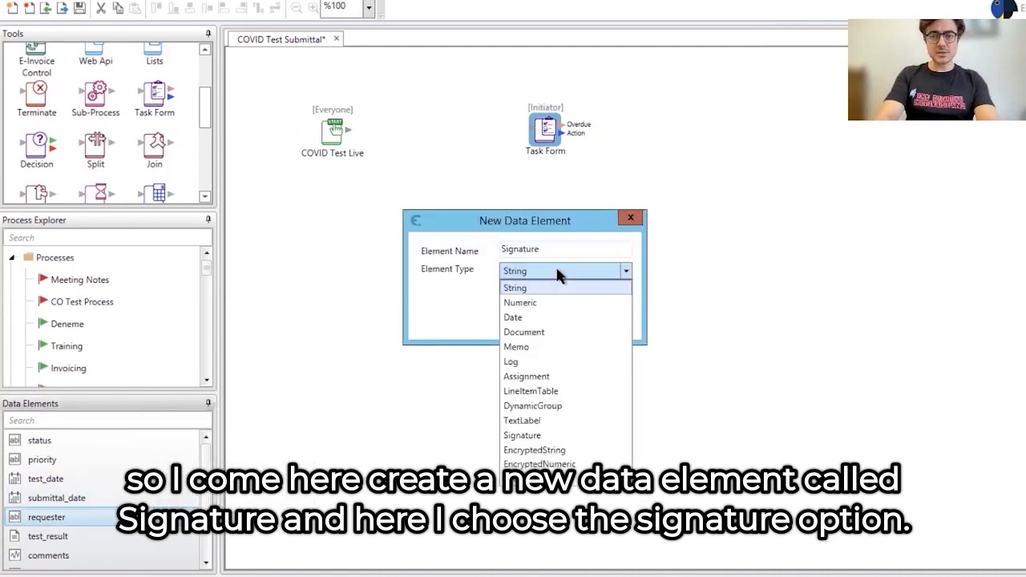
left_click(521, 435)
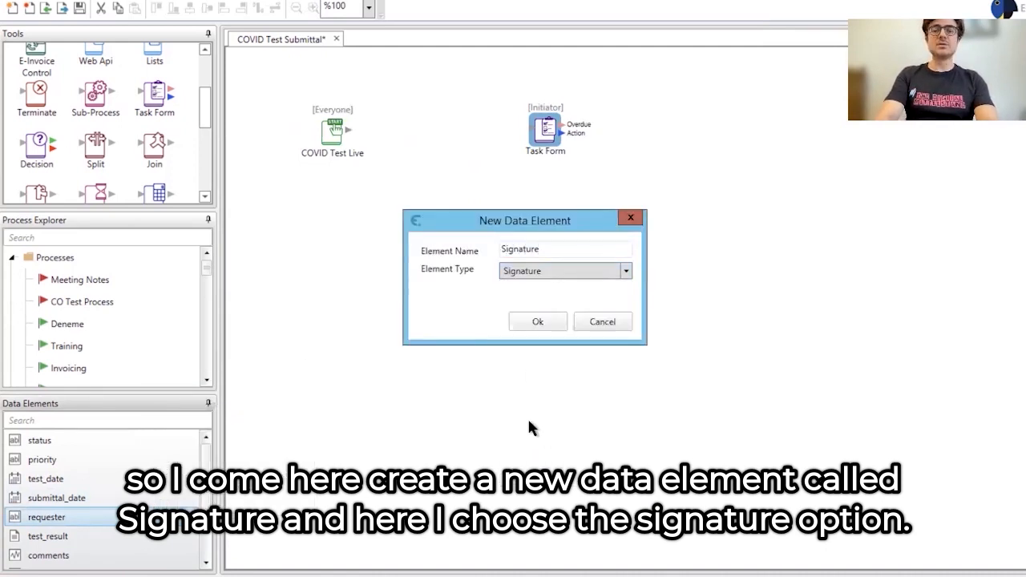
left_click(546, 321)
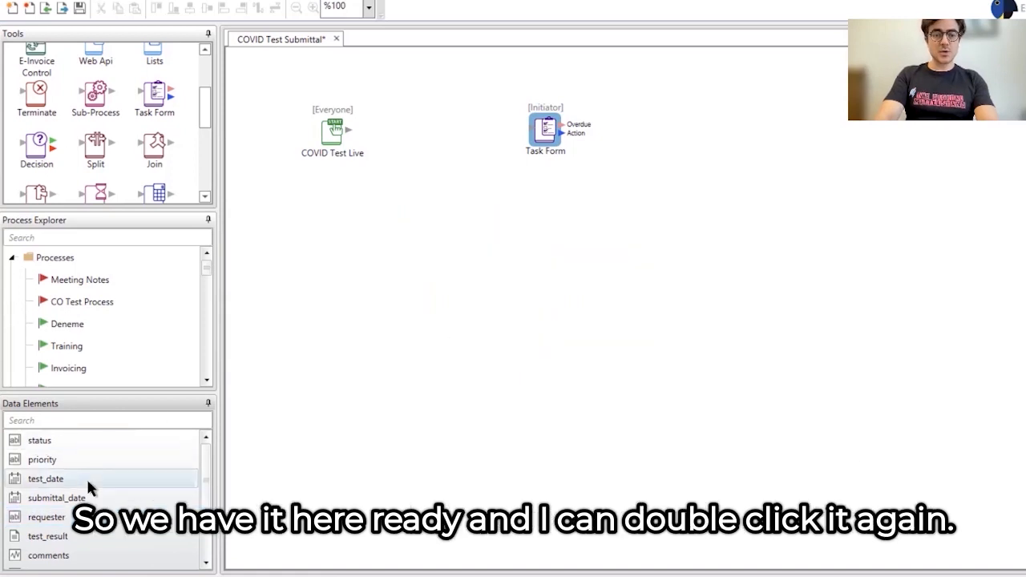
scroll(92, 481, "down", 2)
In the Task Form, block task notification mails and show the signature element directly below consent.
double_click(545, 130)
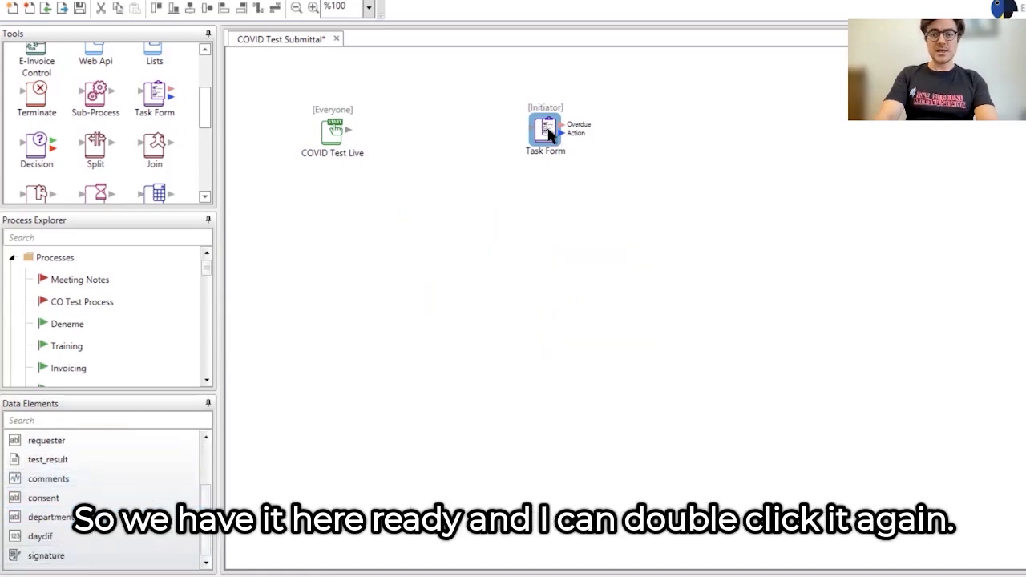
left_click(428, 370)
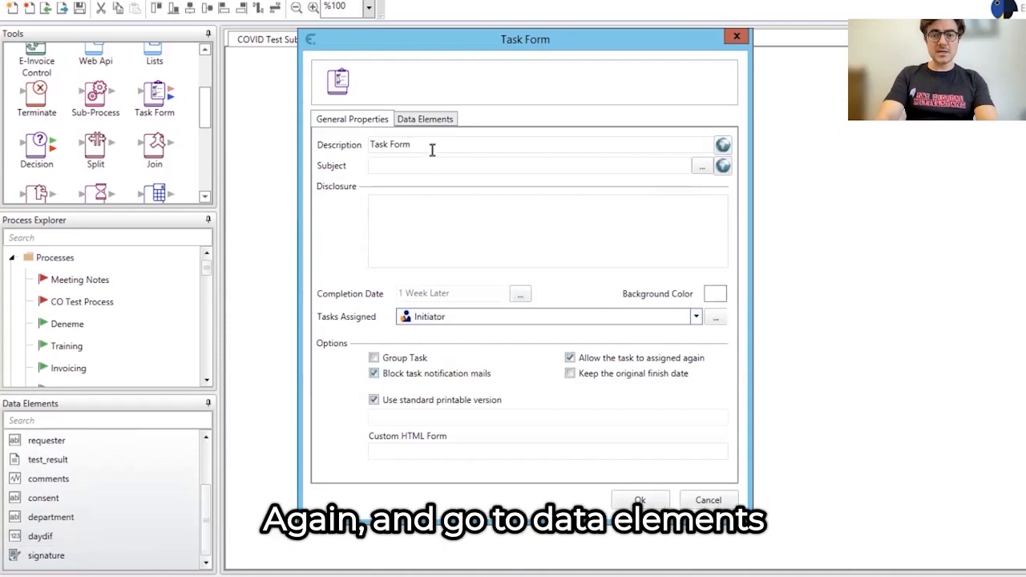
left_click(432, 119)
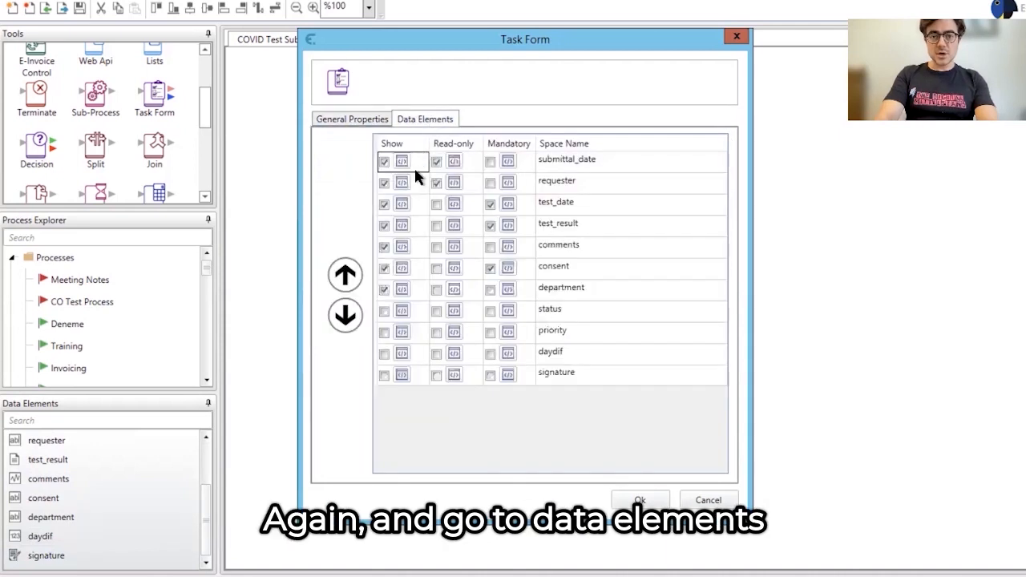
left_click(383, 374)
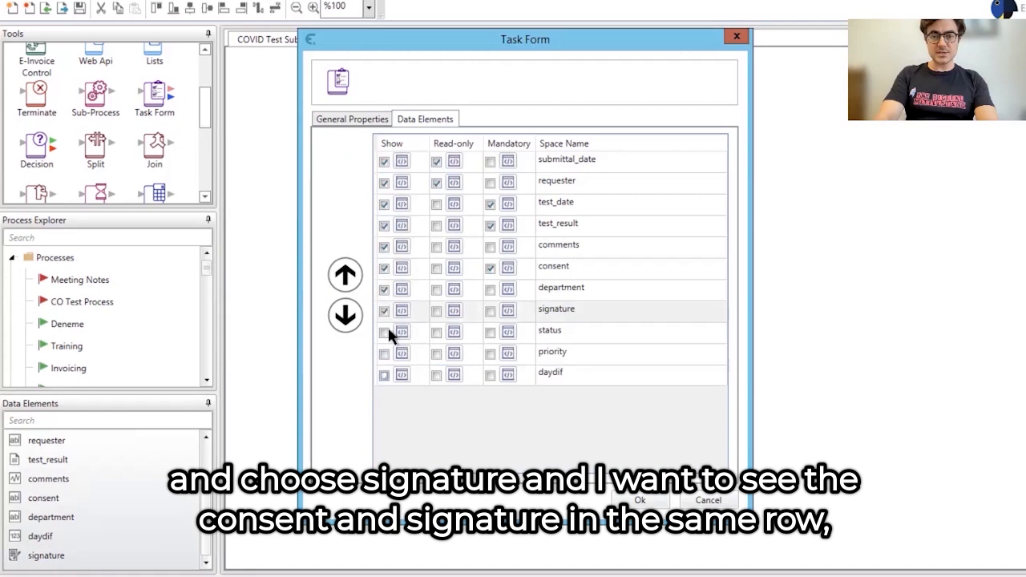
left_click(346, 275)
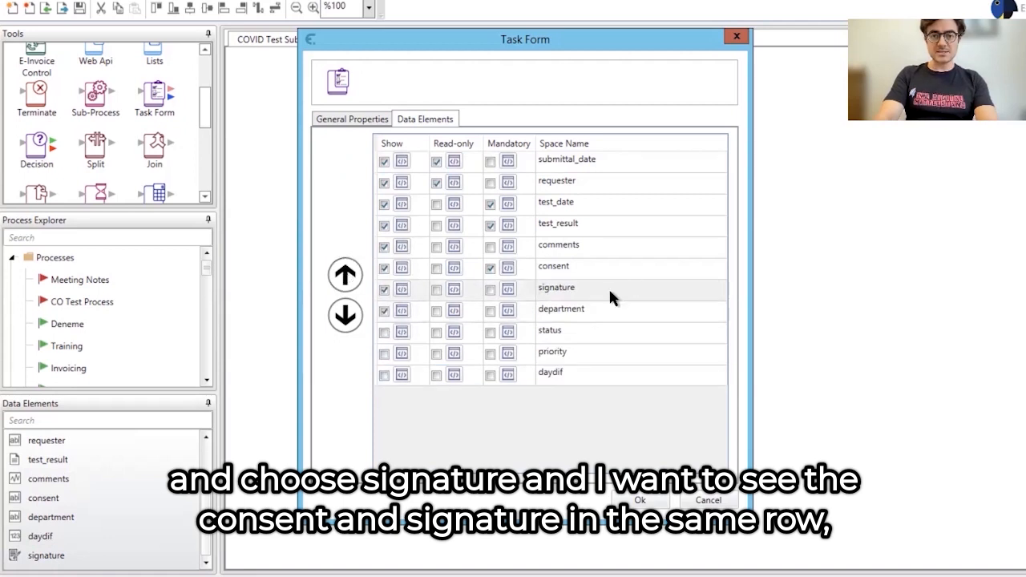
Move department above consent in the Task Form's element order, confirm the form and save the process.
left_click(597, 310)
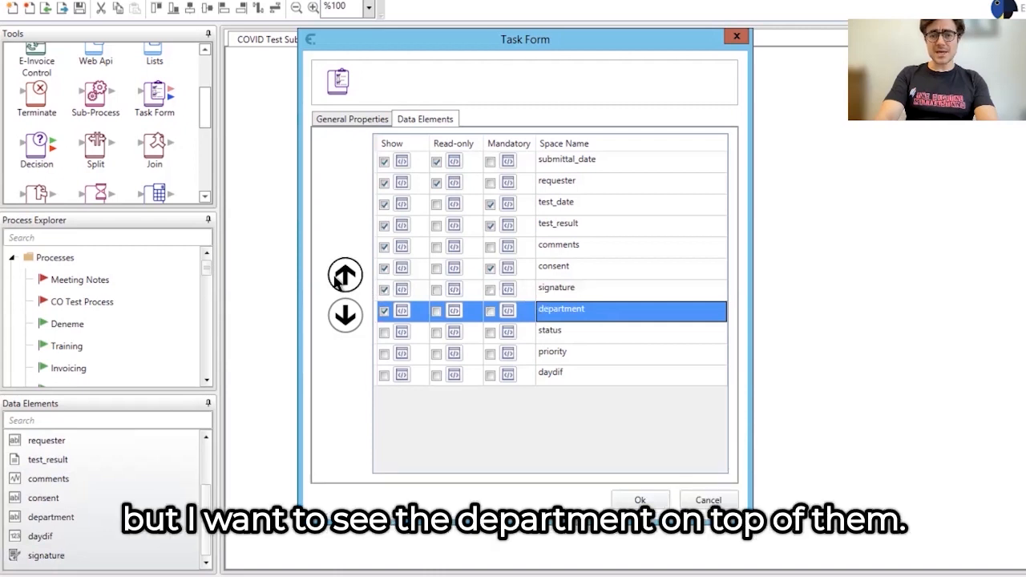
left_click(340, 277)
left_click(340, 277)
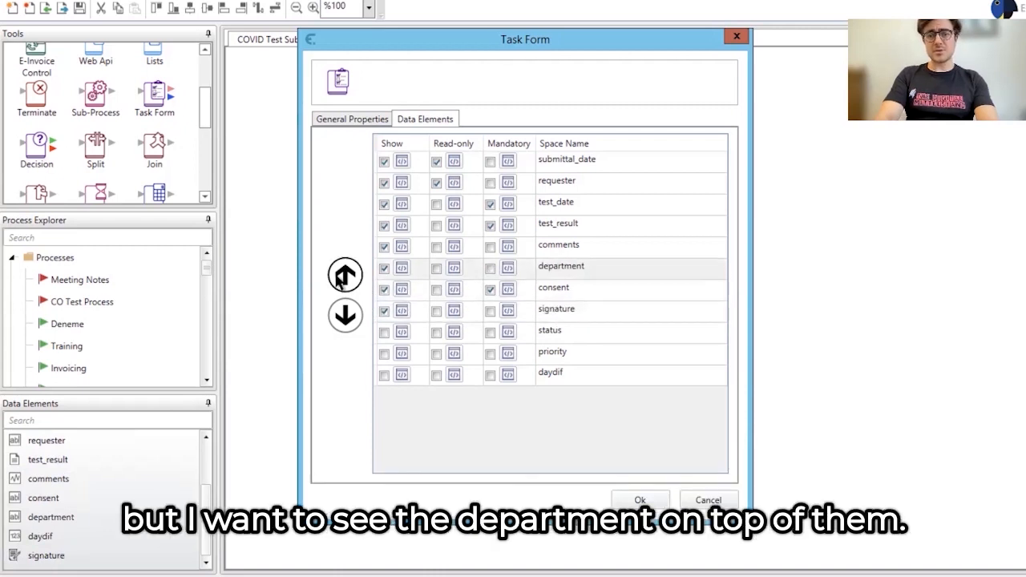
left_click(340, 277)
left_click(641, 500)
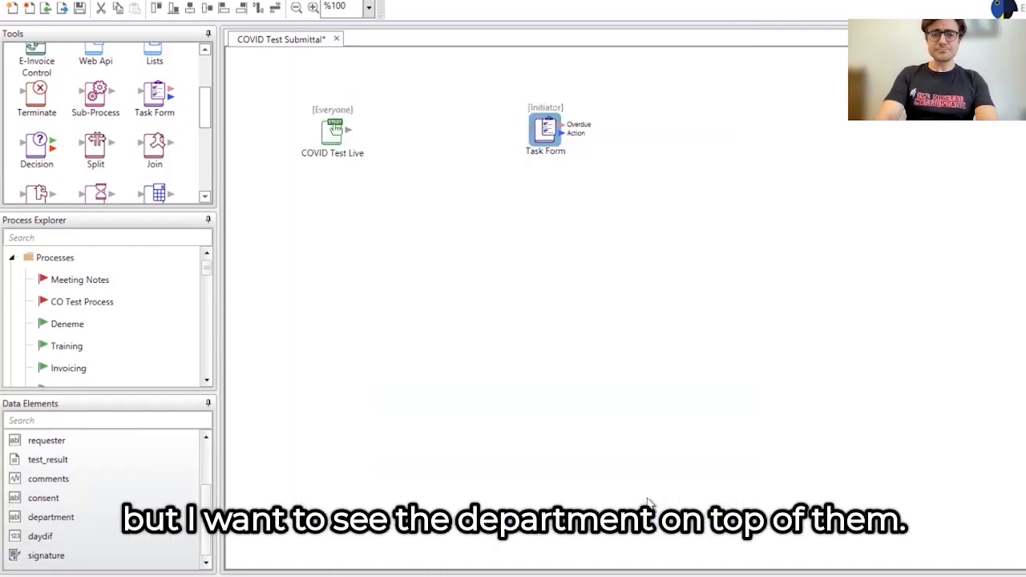
left_click(539, 386)
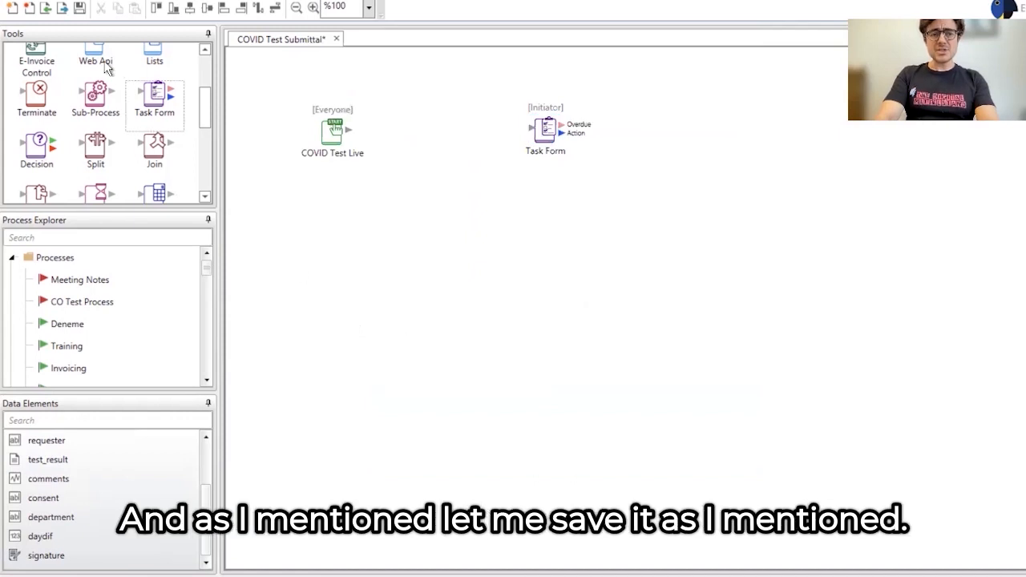
left_click(80, 9)
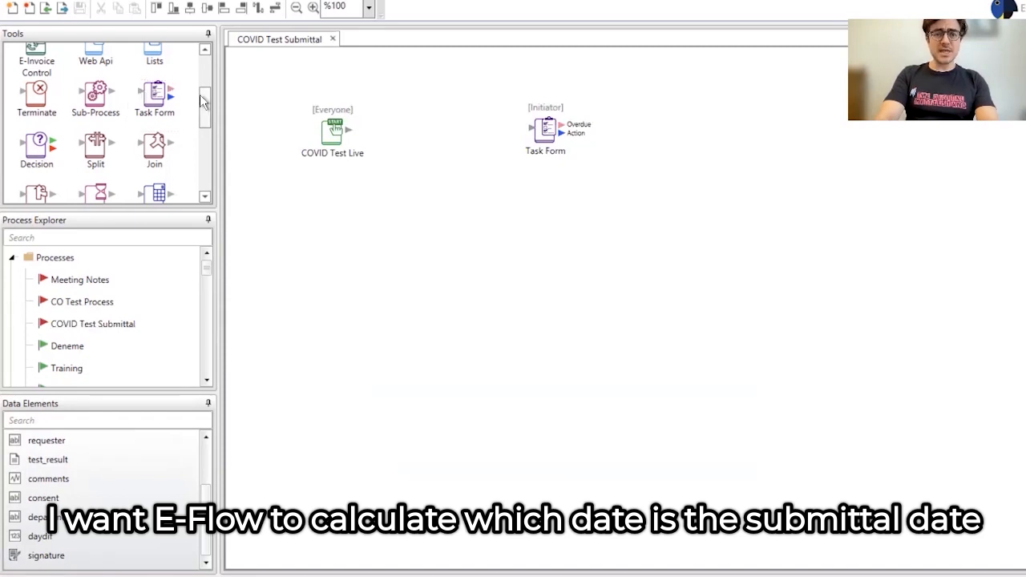
Place a Calculate tool between COVID Test Live and the Task Form, moving the Task Form farther away to space them evenly.
left_click_drag(198, 94, 441, 138)
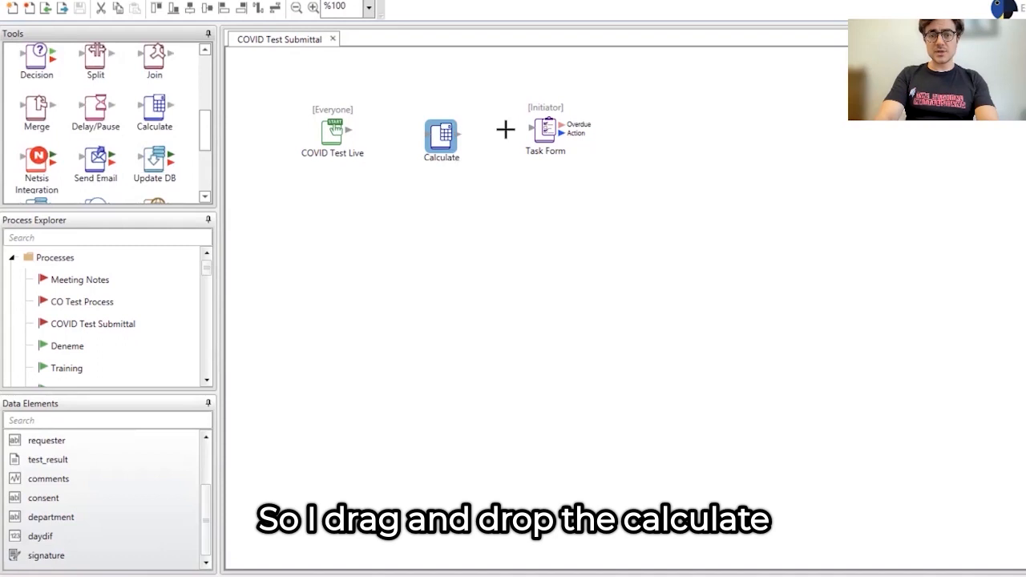
left_click(545, 126)
left_click_drag(549, 126, 637, 128)
left_click_drag(443, 134, 472, 130)
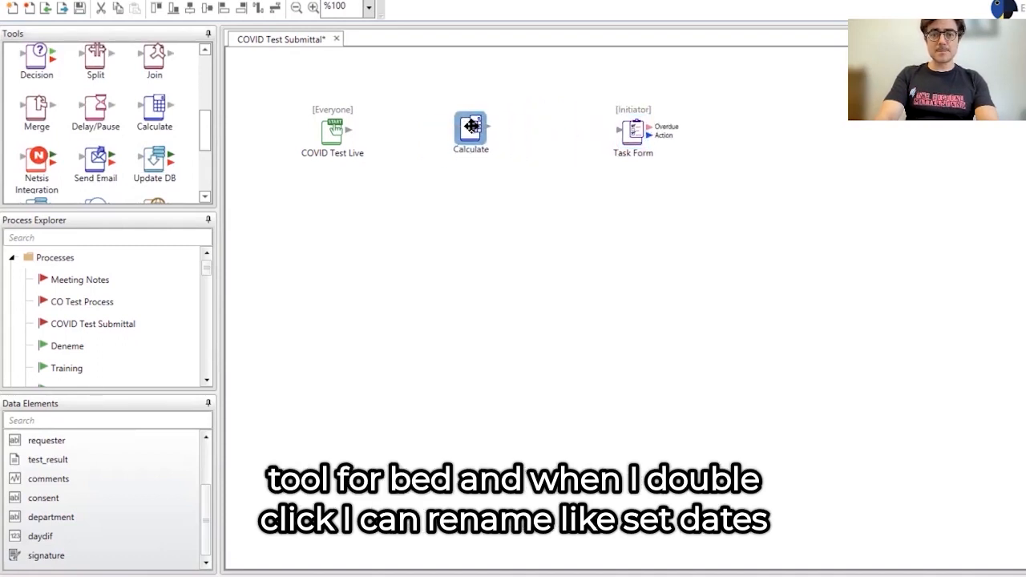
Rename the Calculate tool as SetDate and choose submittal_date as its calculated data element.
double_click(472, 130)
double_click(469, 233)
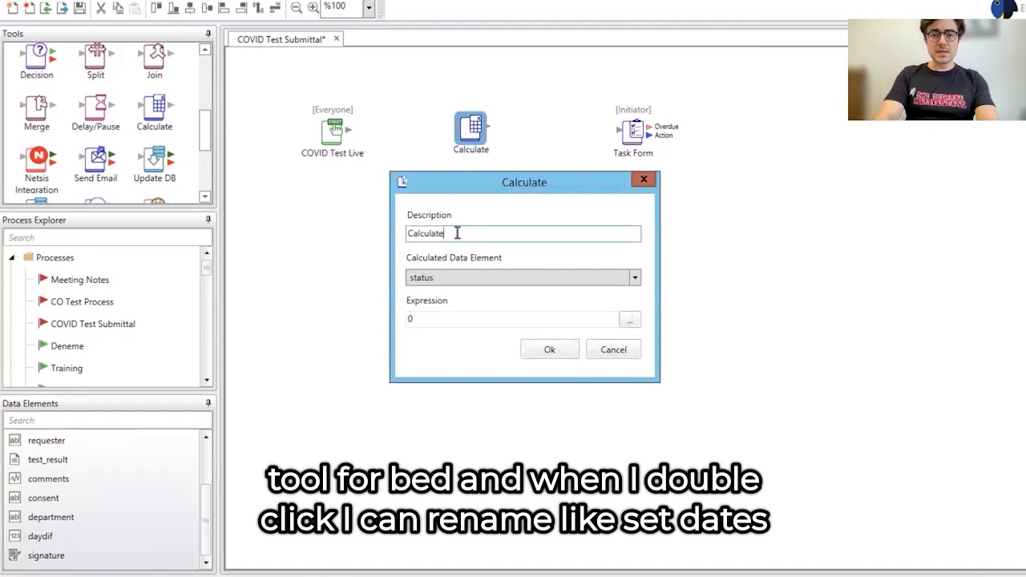
type("SetDate")
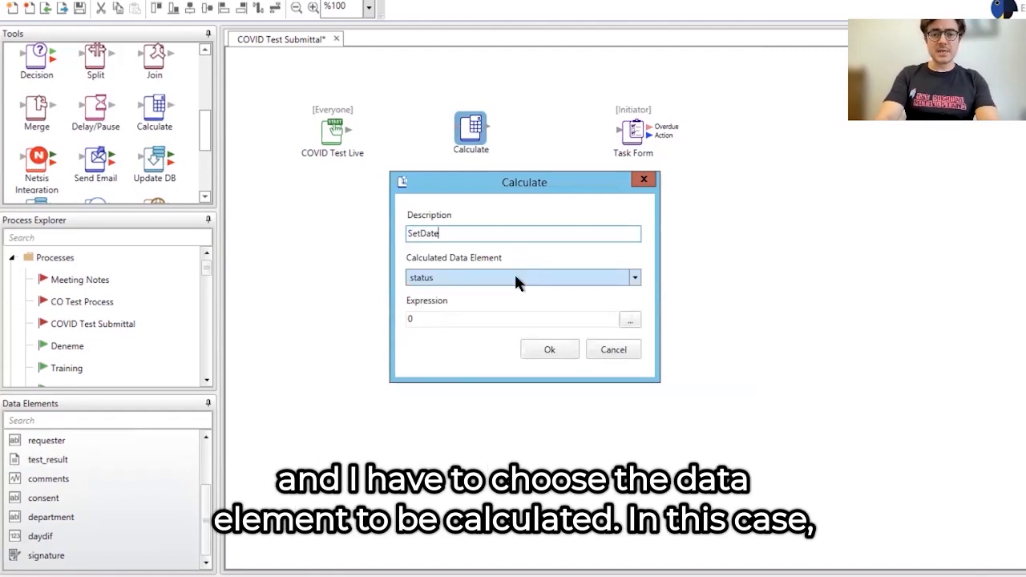
left_click(583, 281)
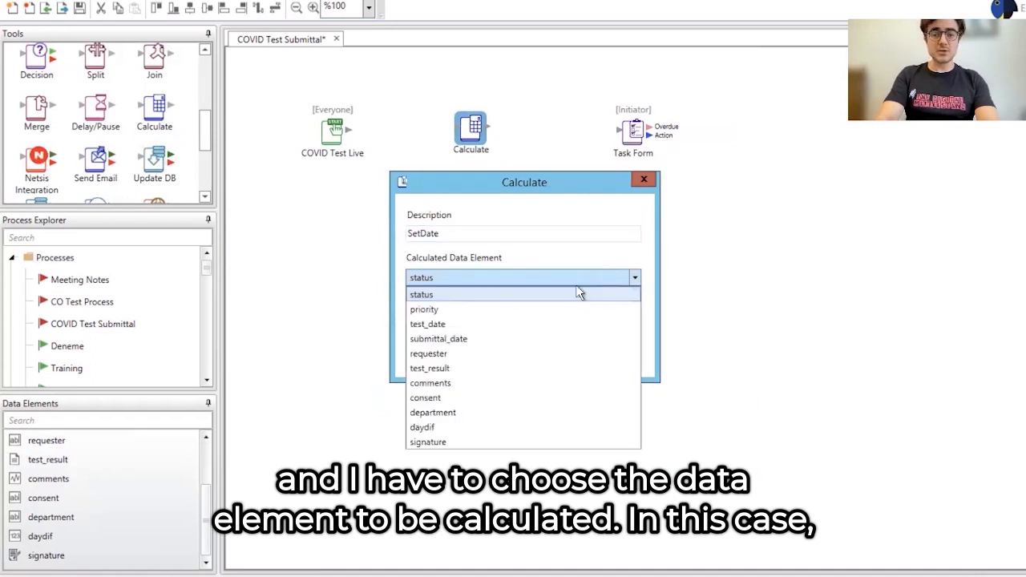
left_click(538, 338)
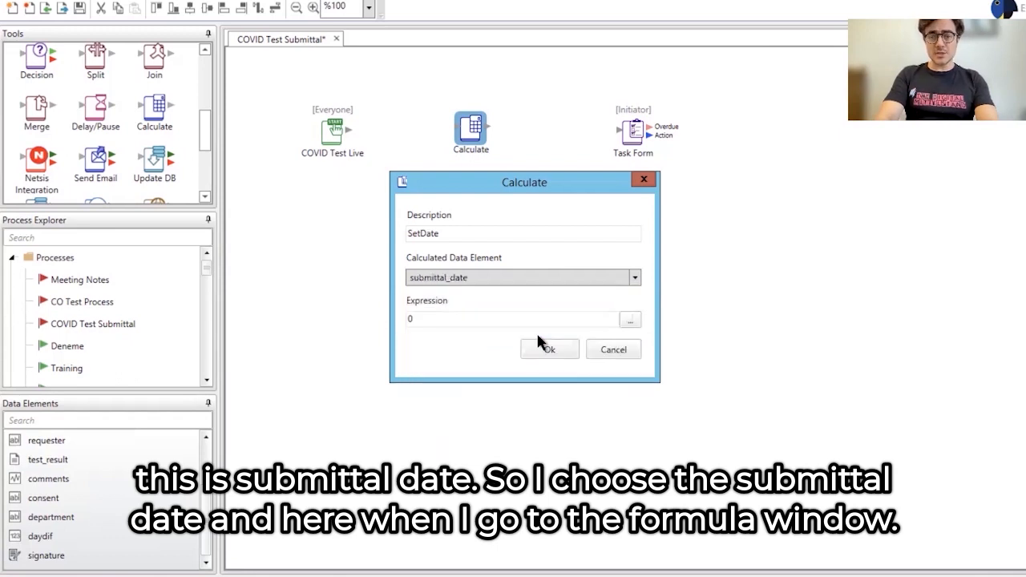
Set the SetDate expression to the Now() function and confirm the calculation.
left_click(629, 320)
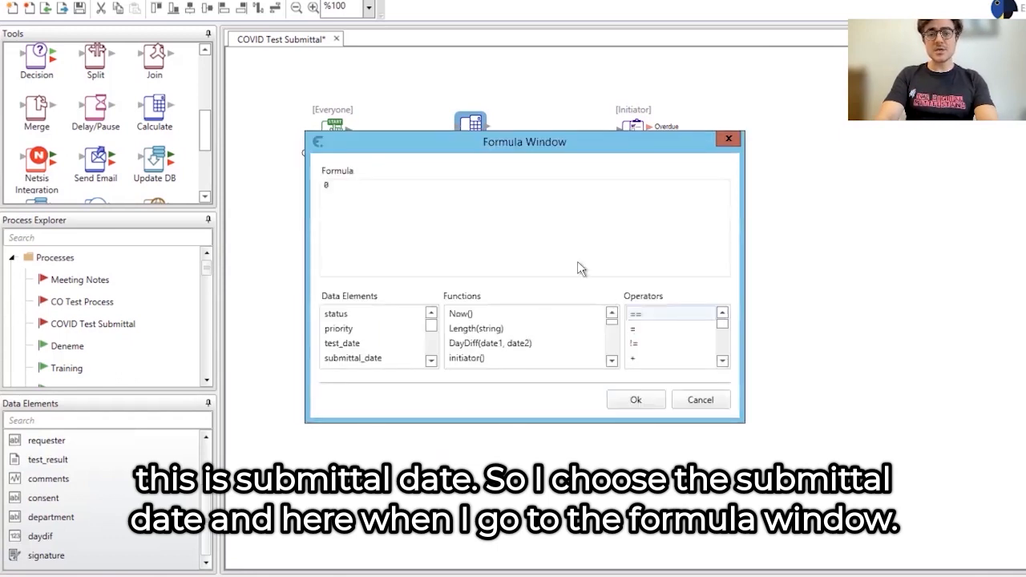
key("BackSpace")
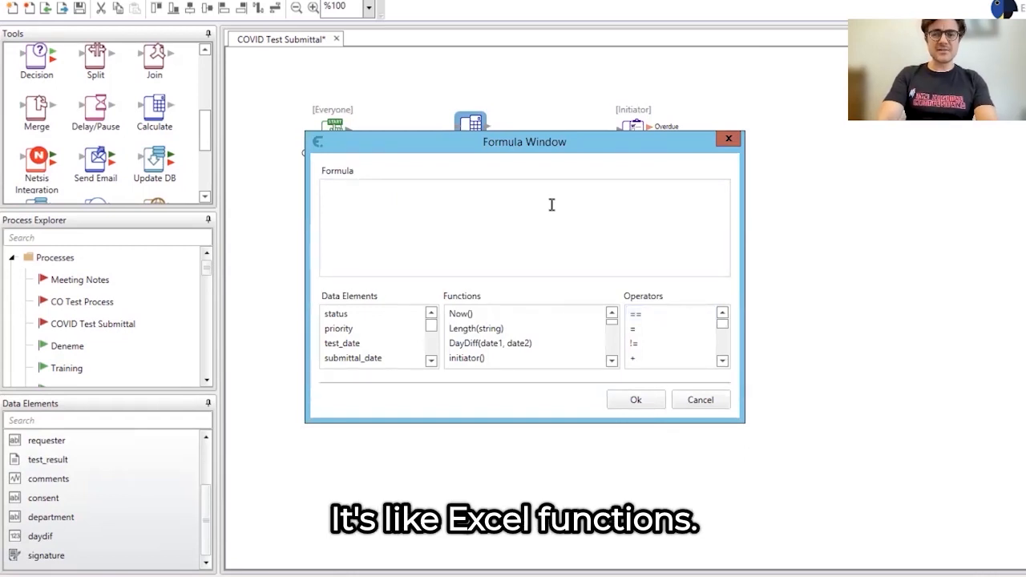
double_click(480, 313)
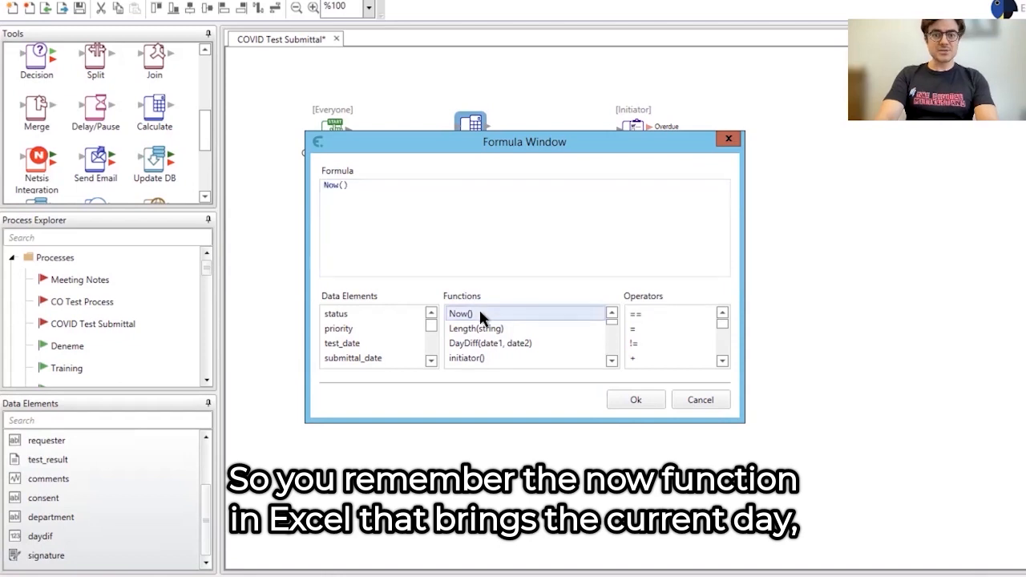
left_click(637, 401)
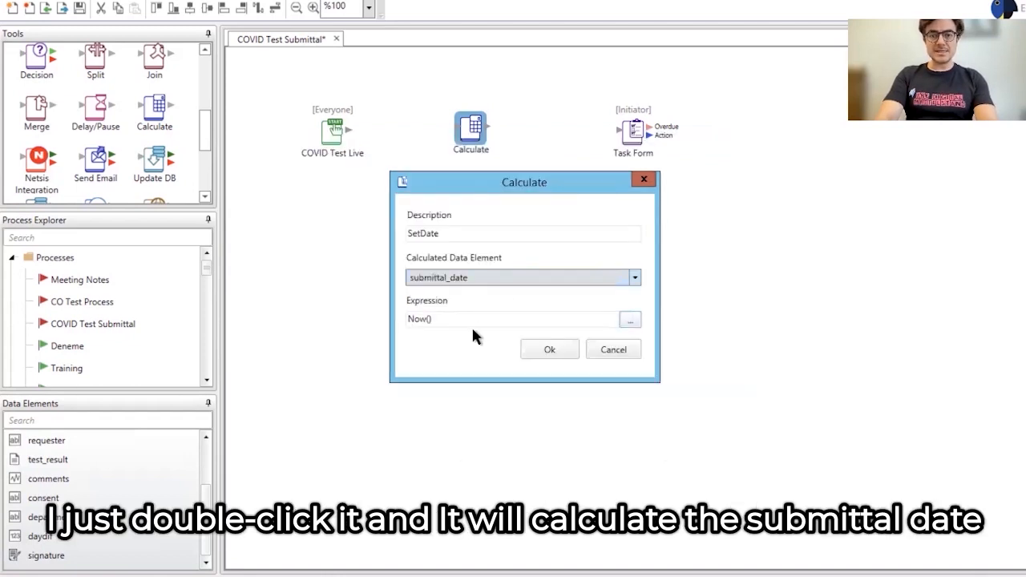
left_click(550, 350)
Duplicate the SetDate tool and space the original and the copy evenly between COVID Test Live and the Task Form.
left_click(470, 124)
key("ctrl+c")
left_click(520, 219)
key("ctrl+v")
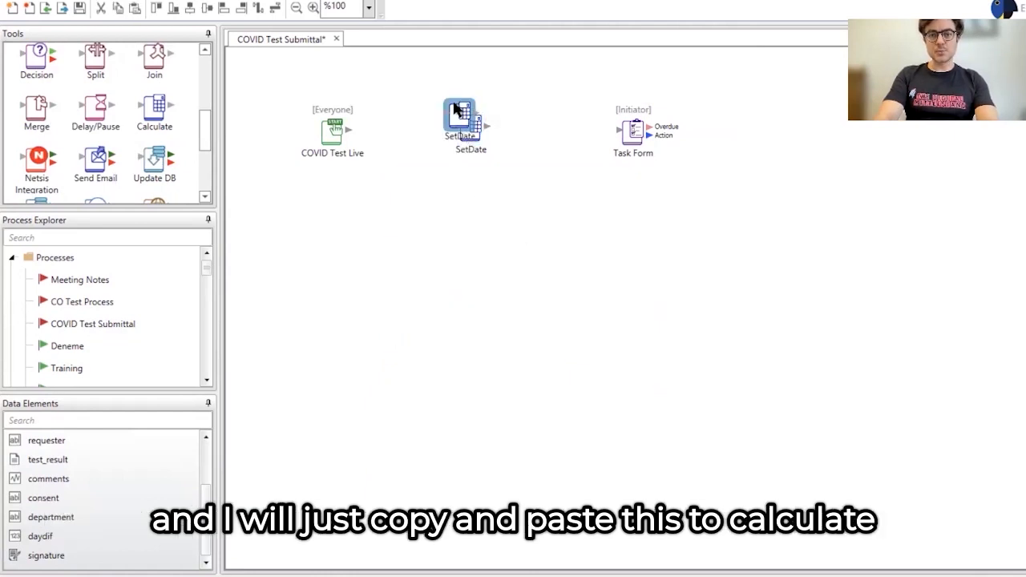
left_click_drag(457, 115, 525, 121)
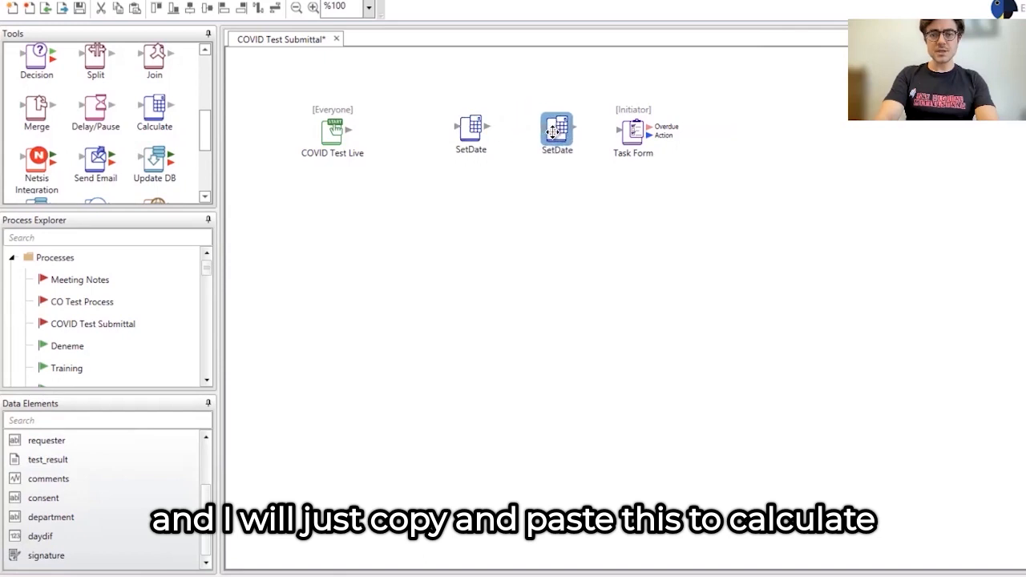
left_click_drag(471, 128, 437, 128)
left_click_drag(553, 126, 531, 127)
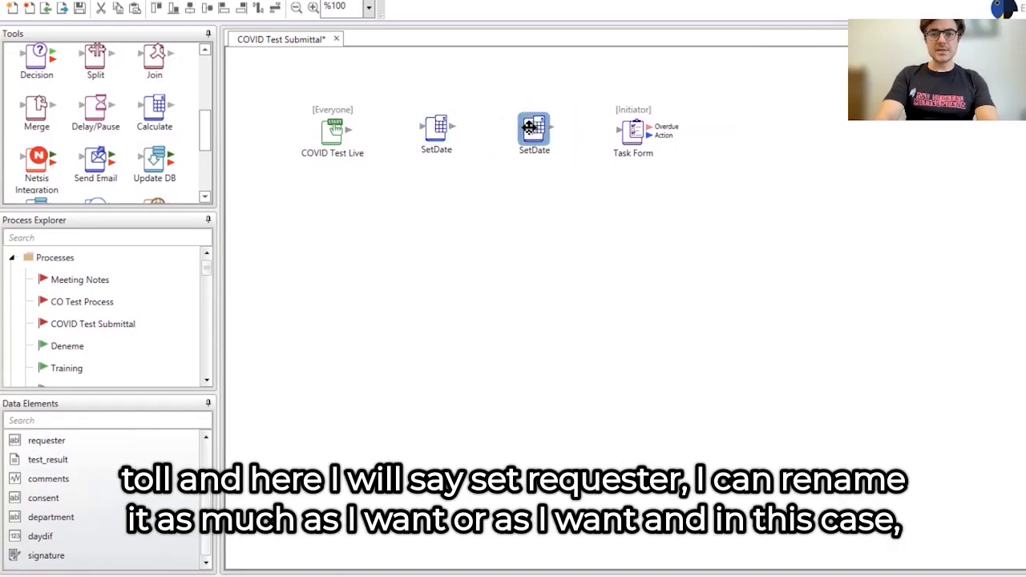
Rename the copied SetDate tool as SetRequester and choose requester as its calculated data element.
double_click(532, 128)
key("BackSpace")
key("BackSpace")
key("BackSpace")
key("BackSpace")
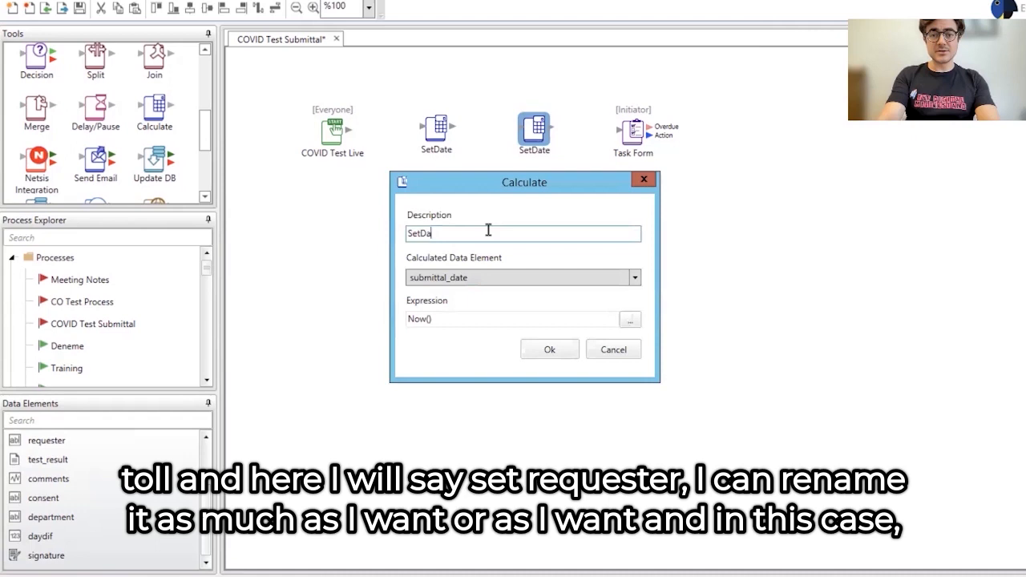
type("Requester")
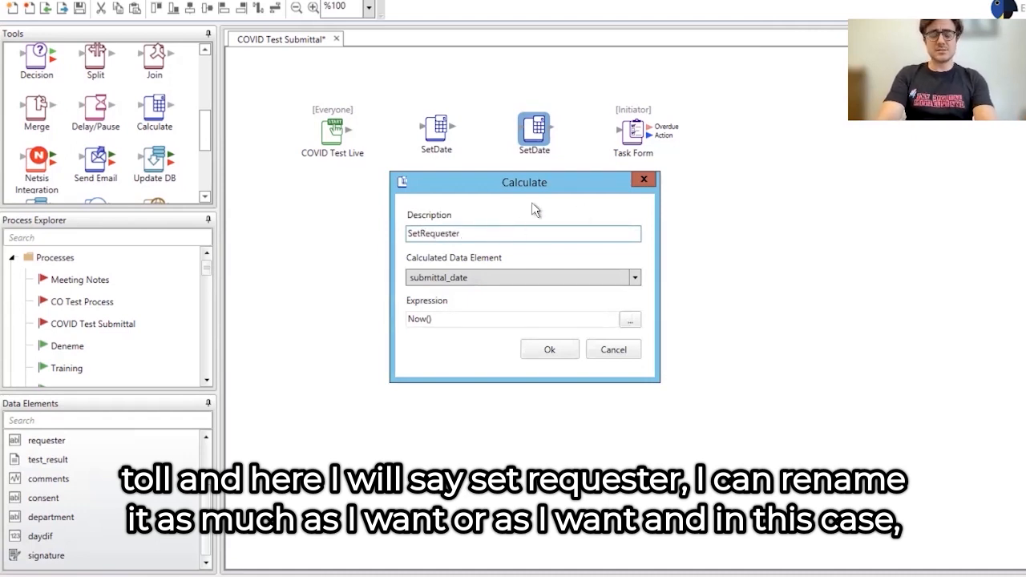
left_click(512, 278)
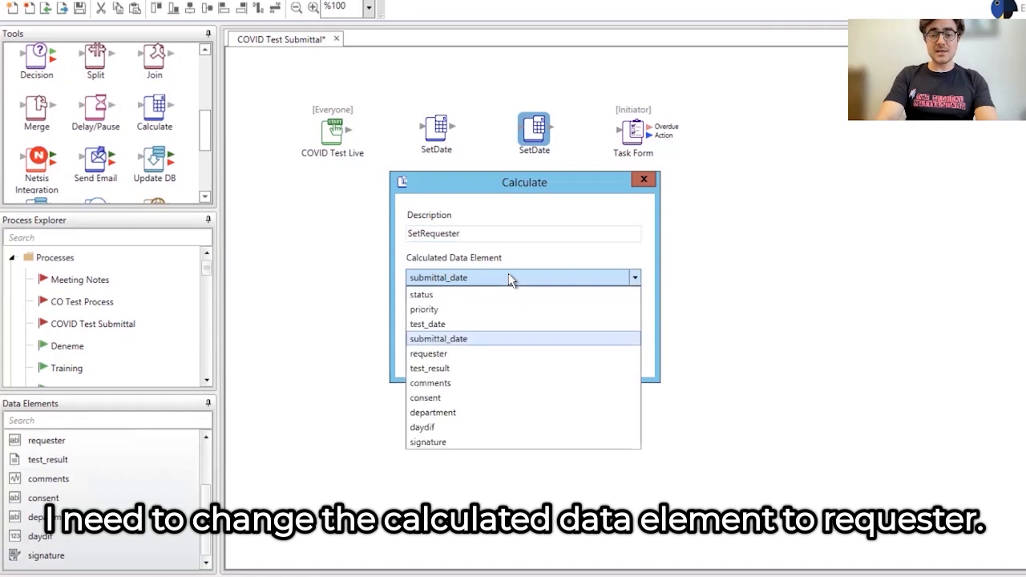
left_click(462, 350)
Replace the SetRequester expression with the initiator() function and confirm the calculation.
left_click(630, 319)
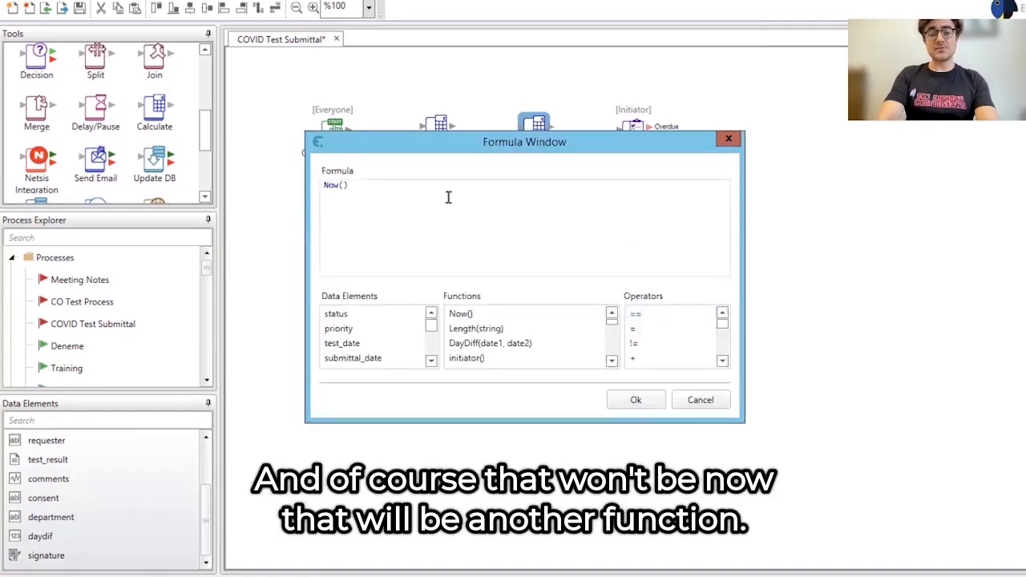
key("BackSpace")
key("BackSpace")
key("BackSpace")
key("BackSpace")
key("BackSpace")
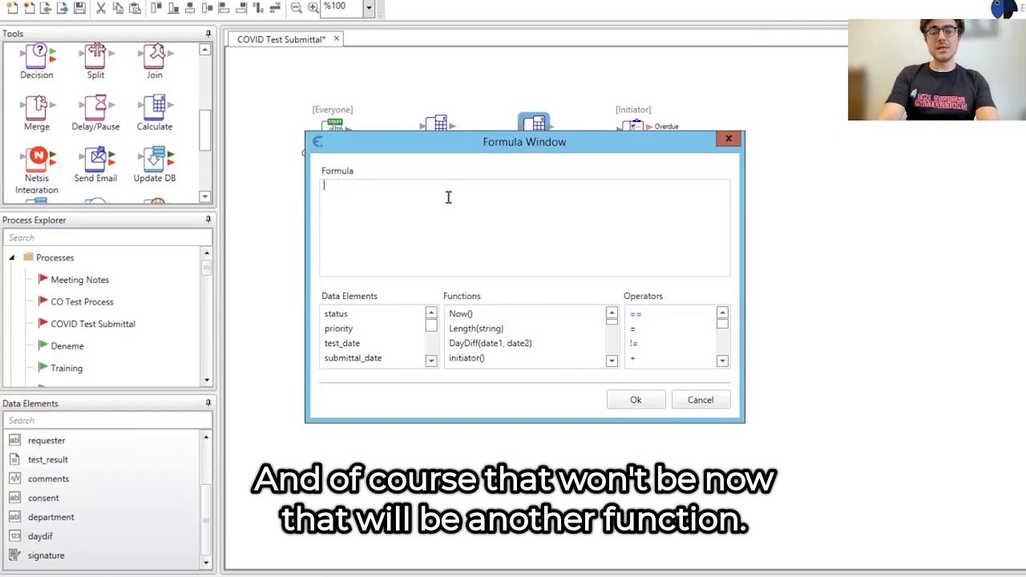
double_click(466, 358)
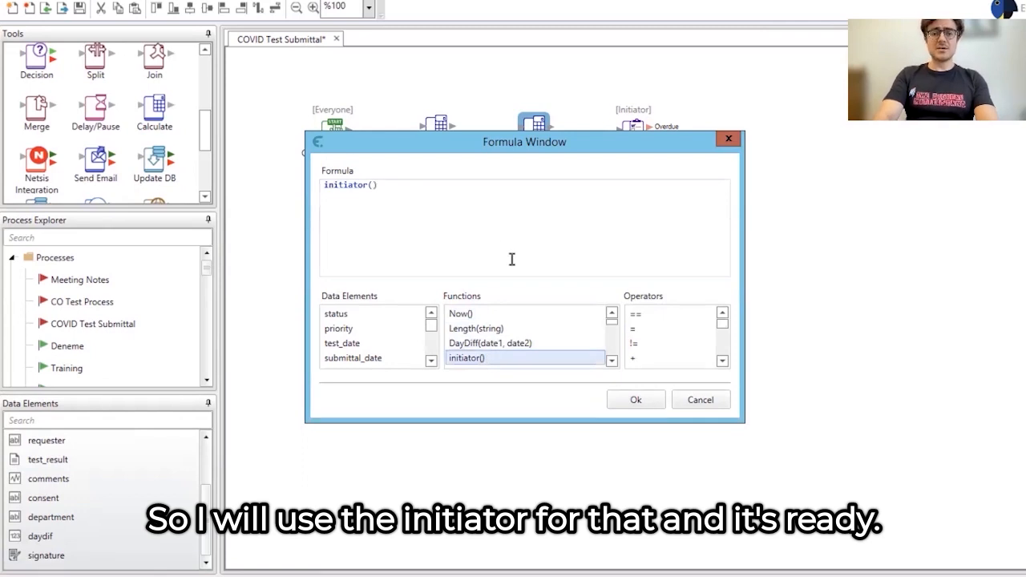
left_click(651, 394)
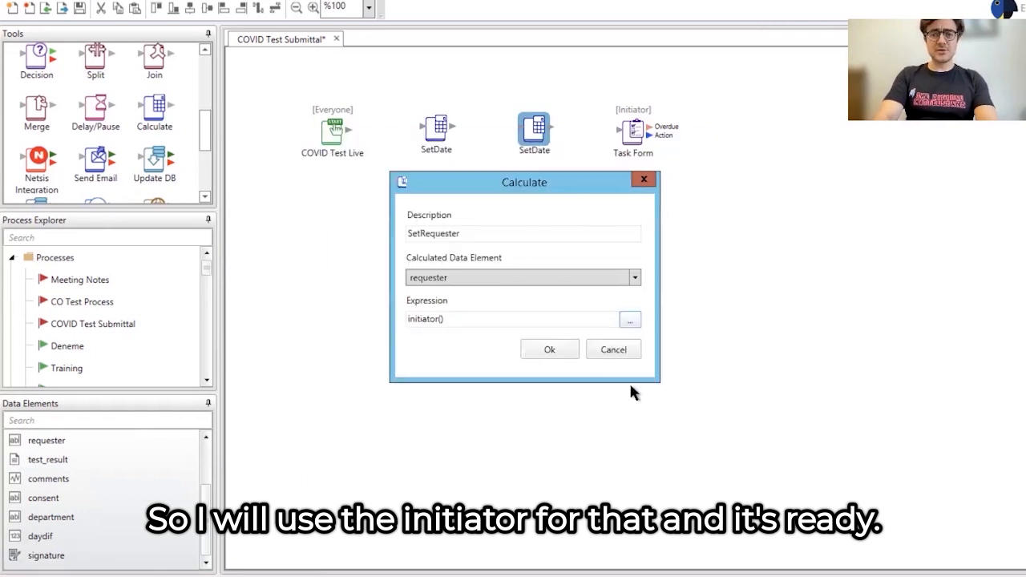
left_click(559, 358)
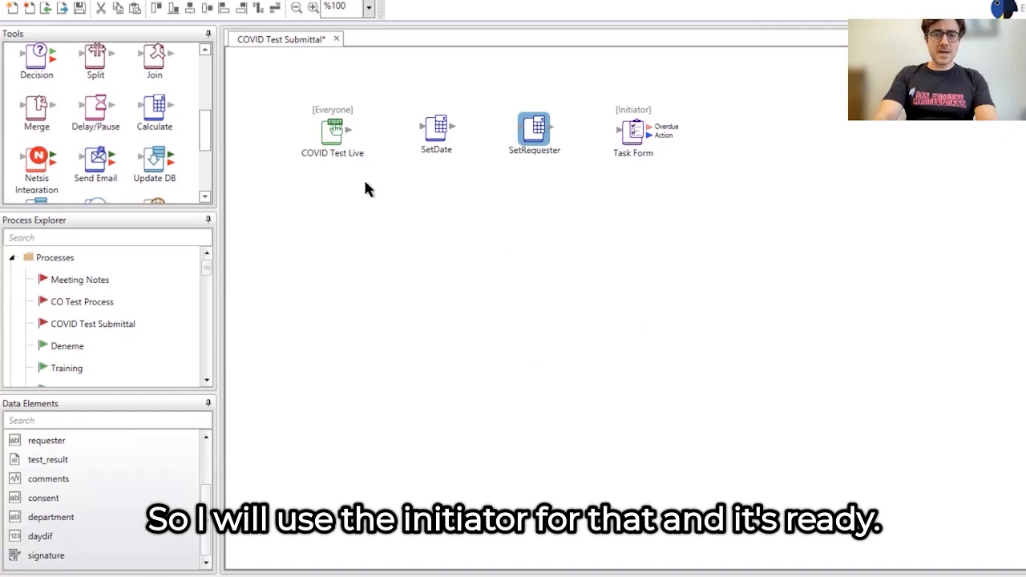
Connect COVID Test Live to SetDate, SetDate to SetRequester, and SetRequester to the Task Form.
left_click_drag(346, 128, 438, 125)
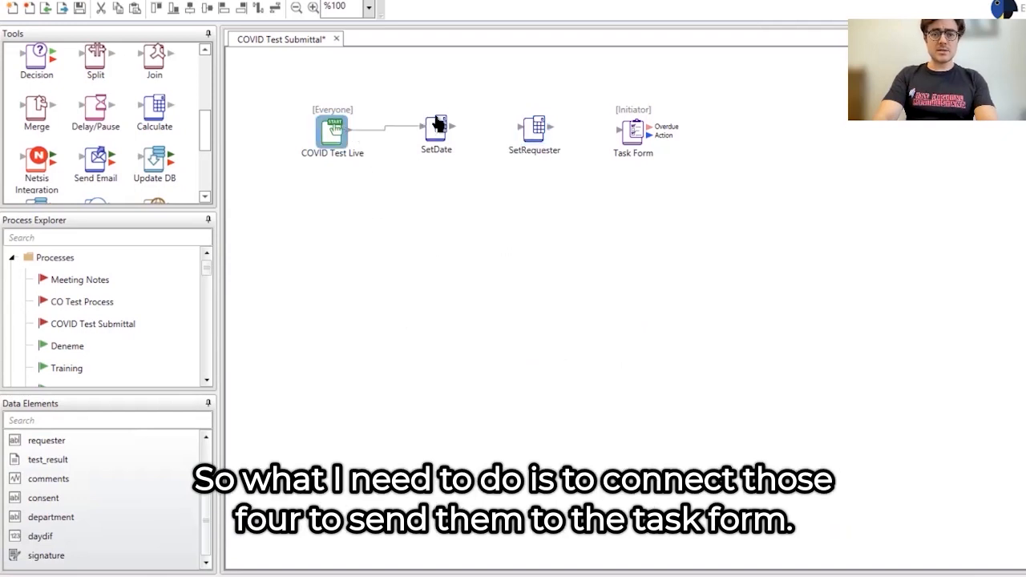
left_click(453, 125)
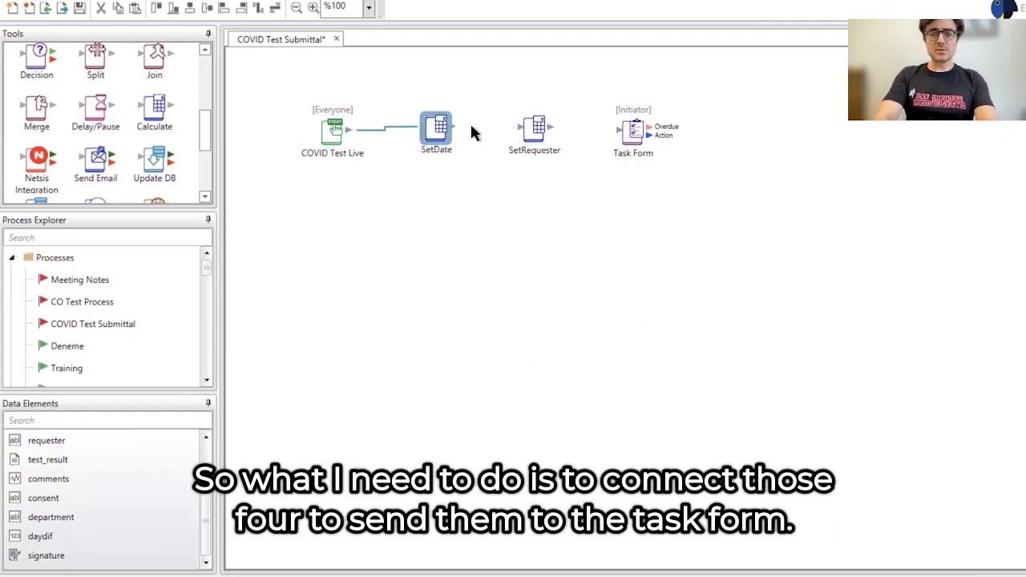
left_click_drag(449, 125, 619, 131)
left_click(536, 127)
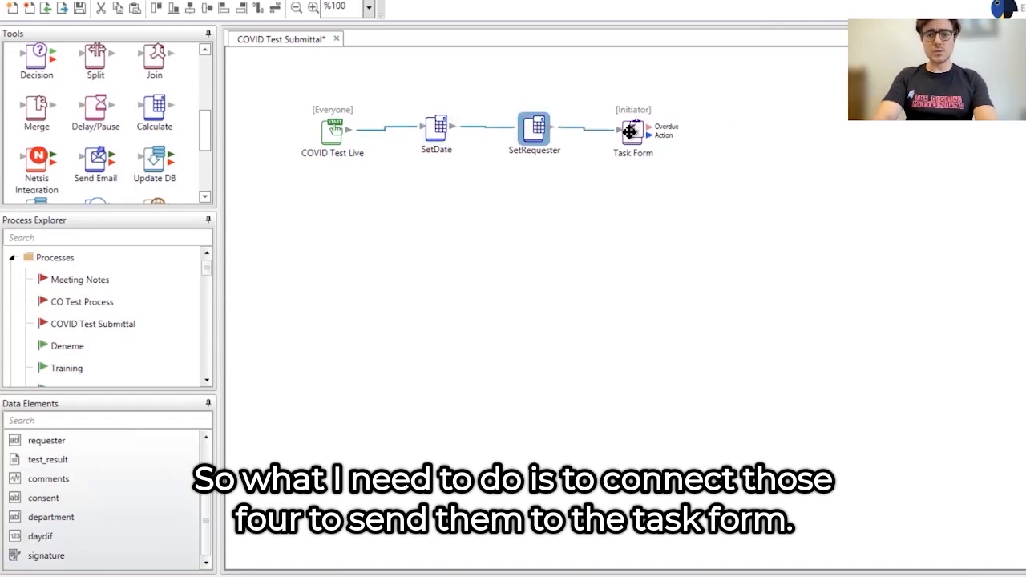
Align the four connected process tools in one straight horizontal row and save the process.
left_click_drag(758, 195, 319, 96)
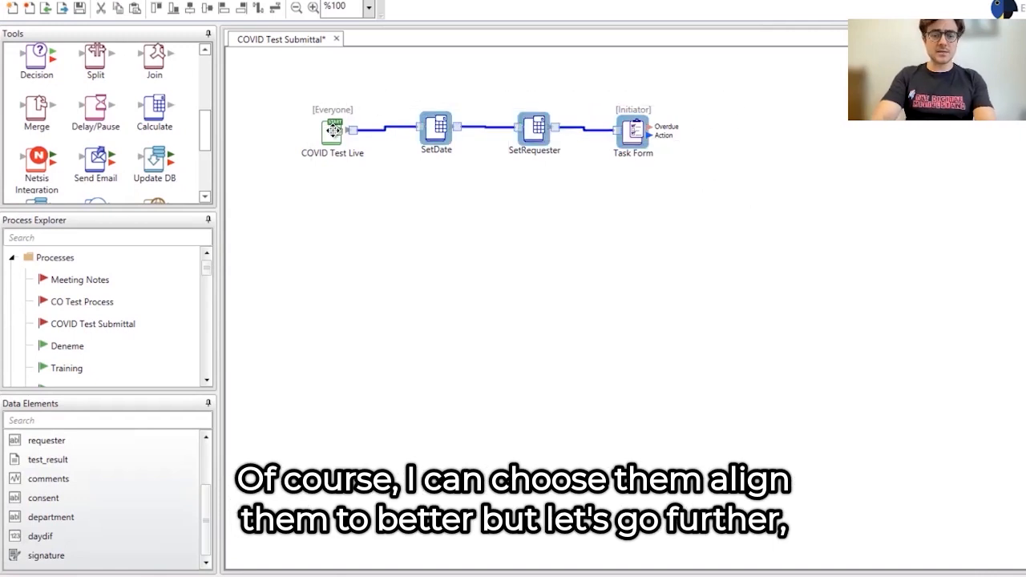
left_click(206, 8)
left_click(517, 257)
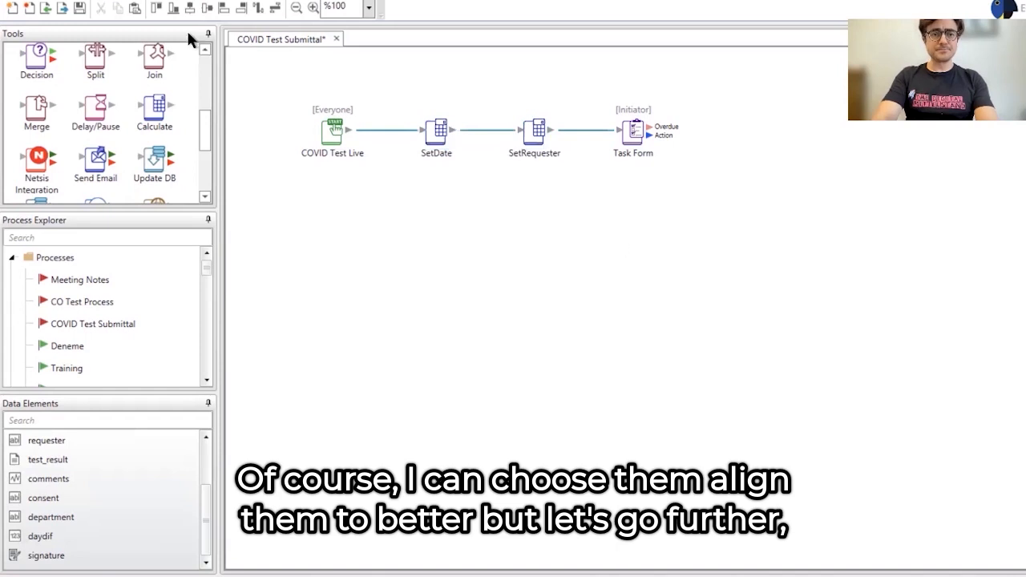
key("ctrl+s")
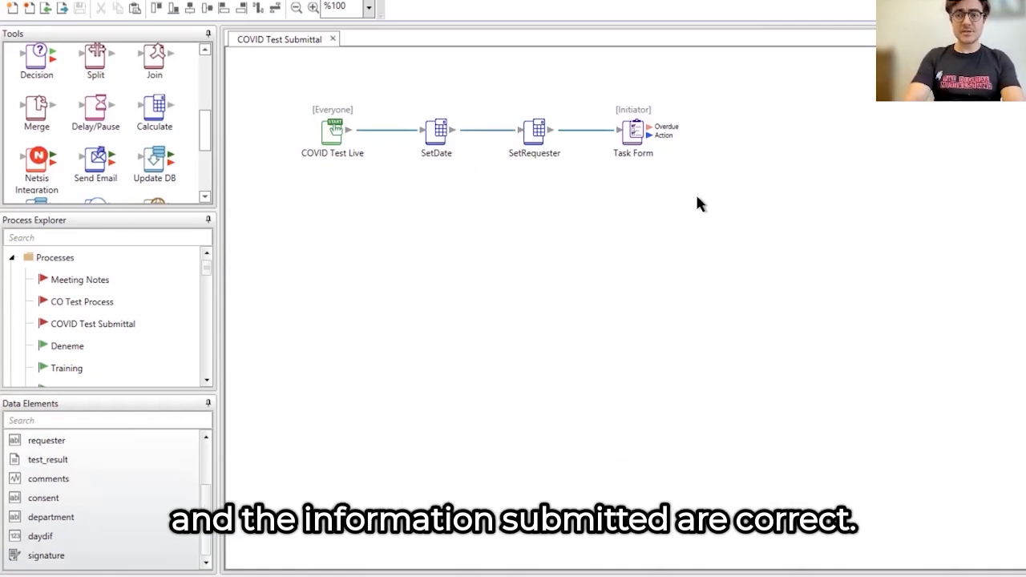
Set the consent data element's help text to "Hereby I confirm that the information provided is valid." and confirm its properties.
double_click(79, 493)
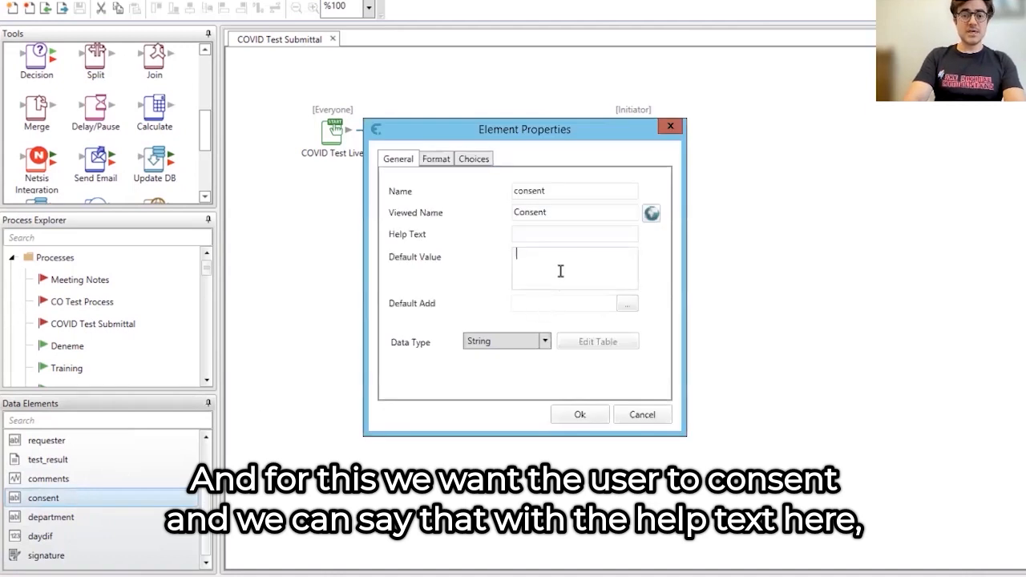
left_click(536, 233)
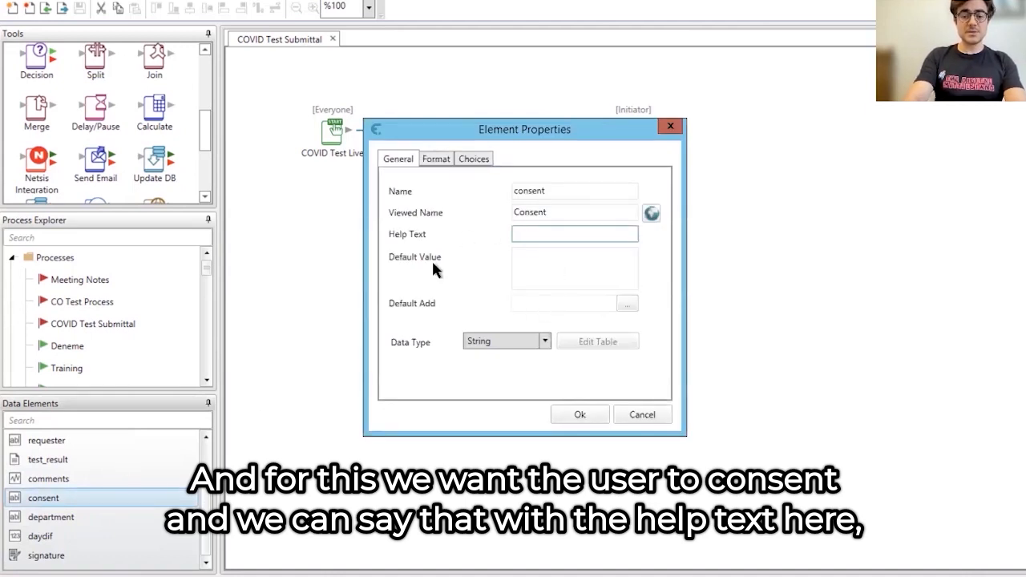
type("Hereby D")
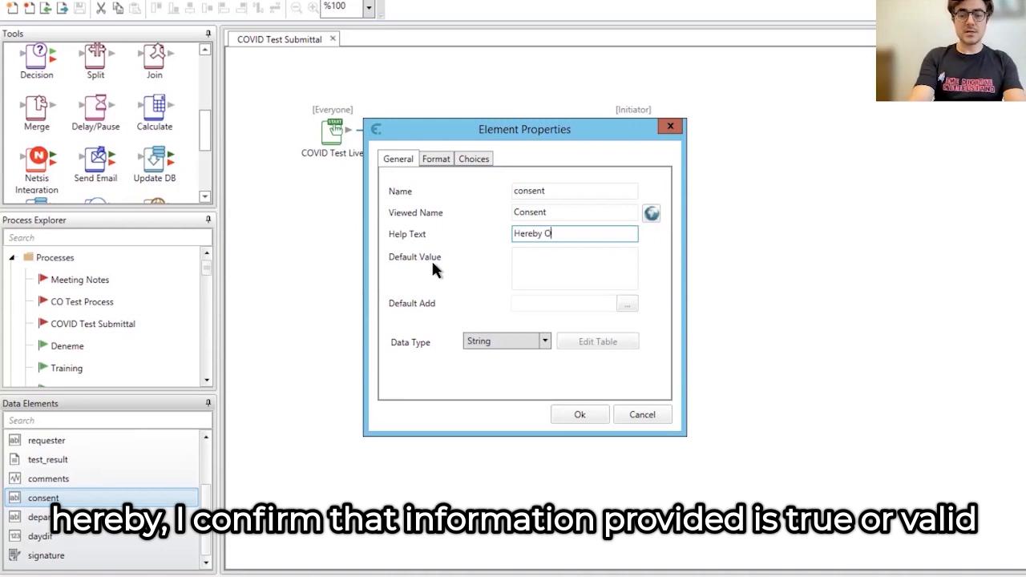
key("BackSpace")
type("I con")
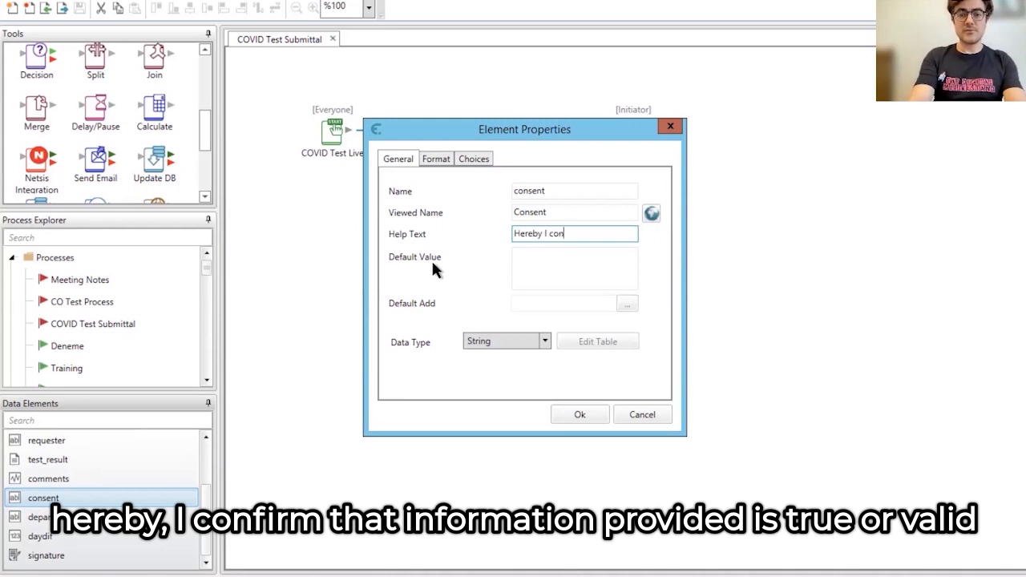
type("firm that the inf")
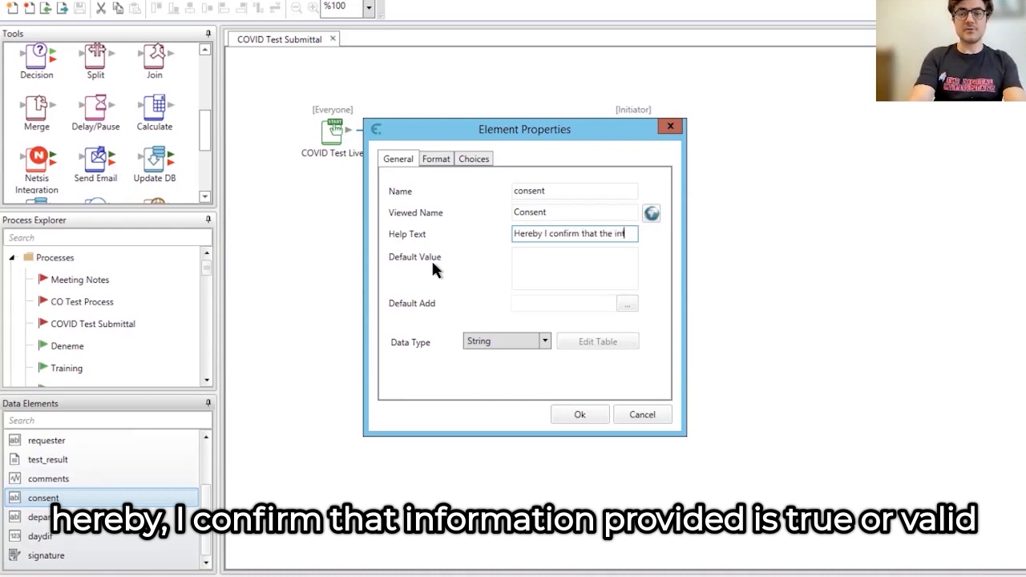
type("ormation provid")
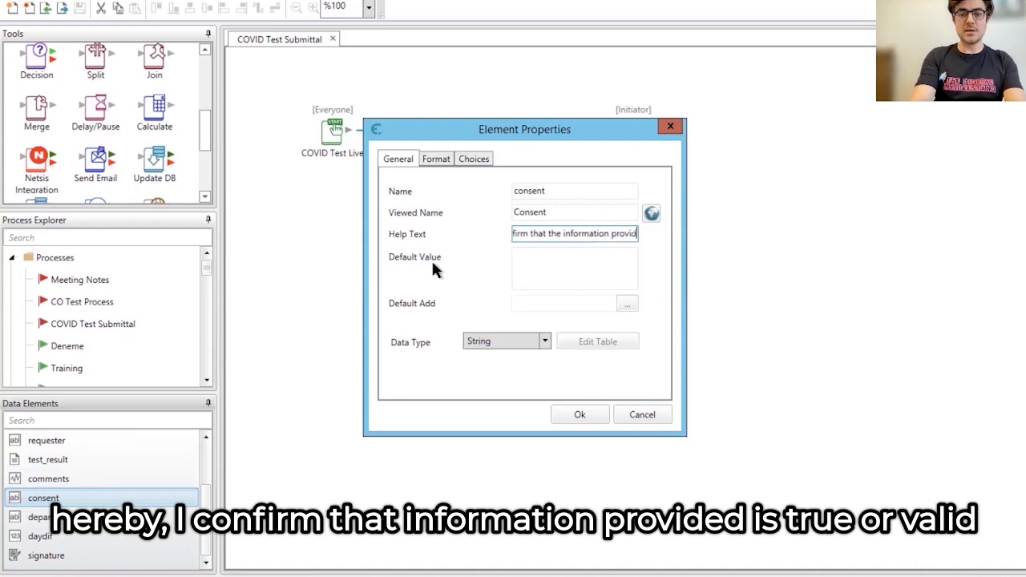
type("ed is true.")
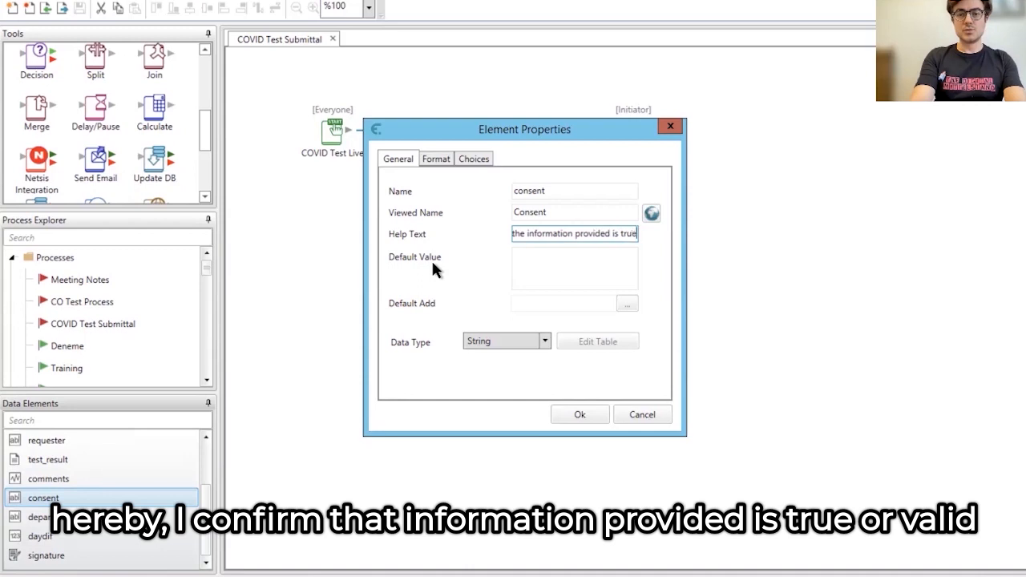
key("BackSpace")
key("BackSpace")
key("BackSpace")
key("BackSpace")
key("BackSpace")
type("valid.")
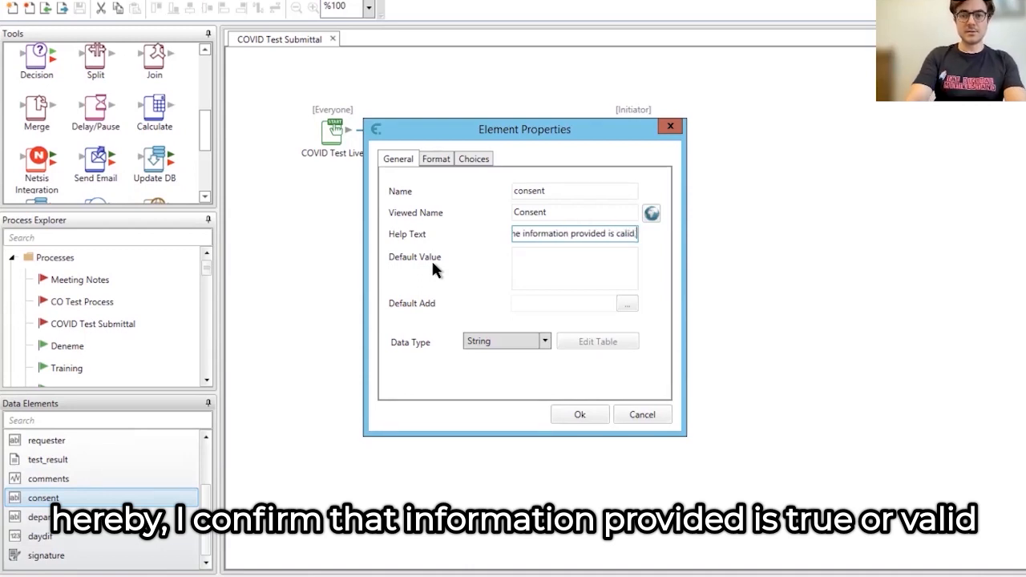
key("BackSpace")
key("BackSpace")
key("BackSpace")
key("BackSpace")
key("BackSpace")
type("ca")
key("BackSpace")
key("BackSpace")
type("valid.")
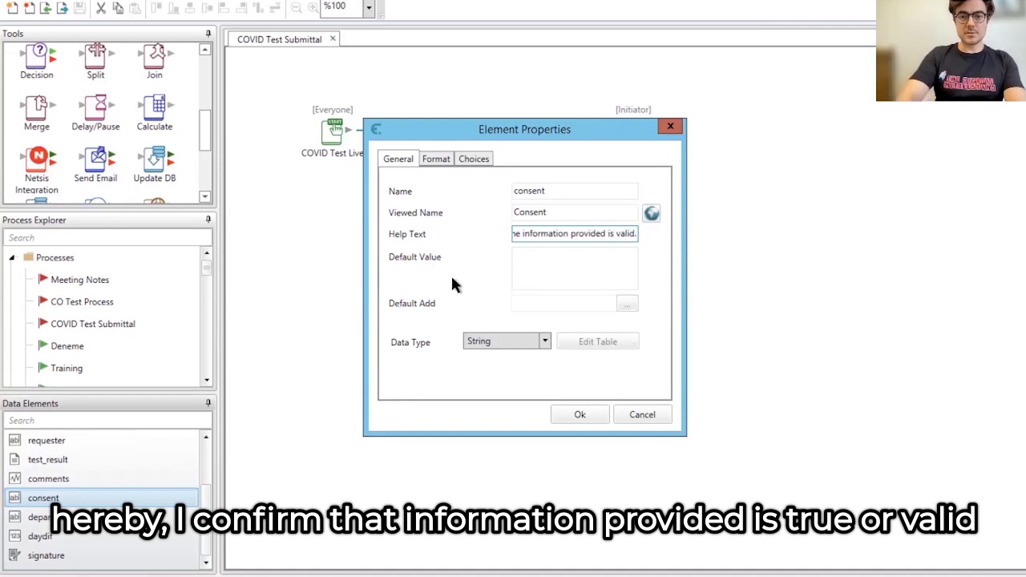
left_click(579, 414)
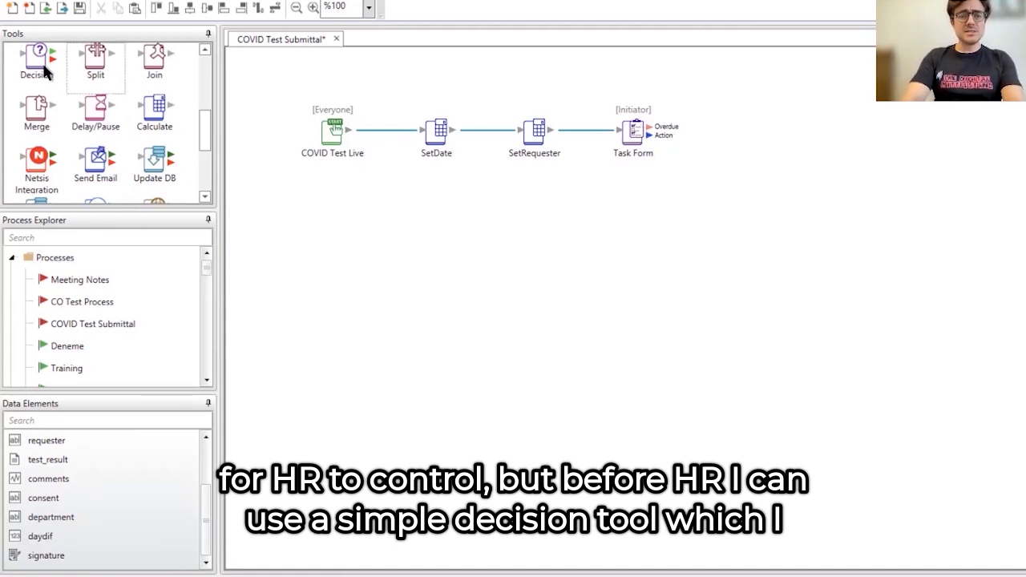
Add a Decision tool and a Calculate tool after the Task Form, describing the calculation as SetDaydif with daydif as its calculated data element.
left_click_drag(28, 69, 818, 186)
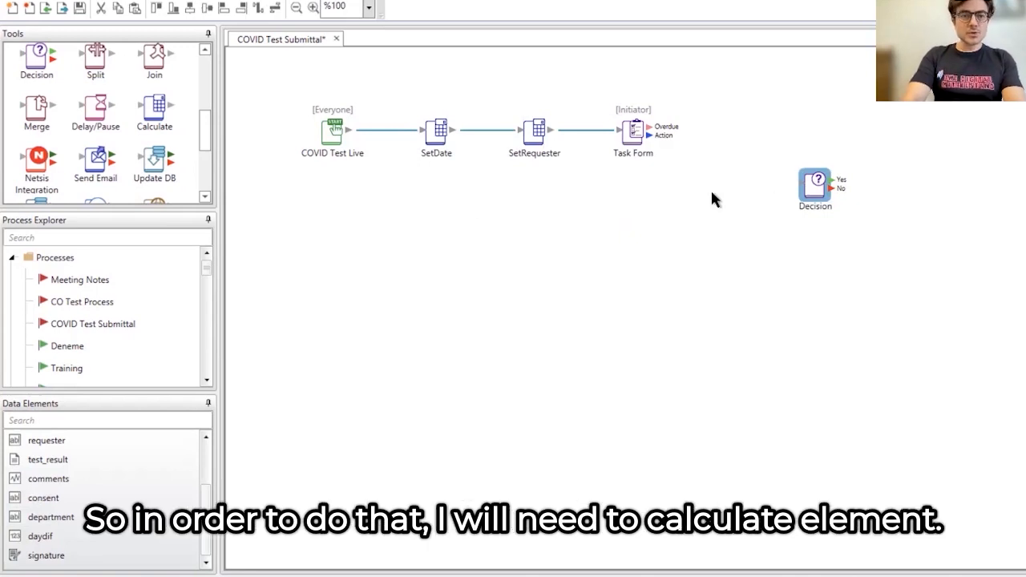
left_click_drag(148, 105, 698, 231)
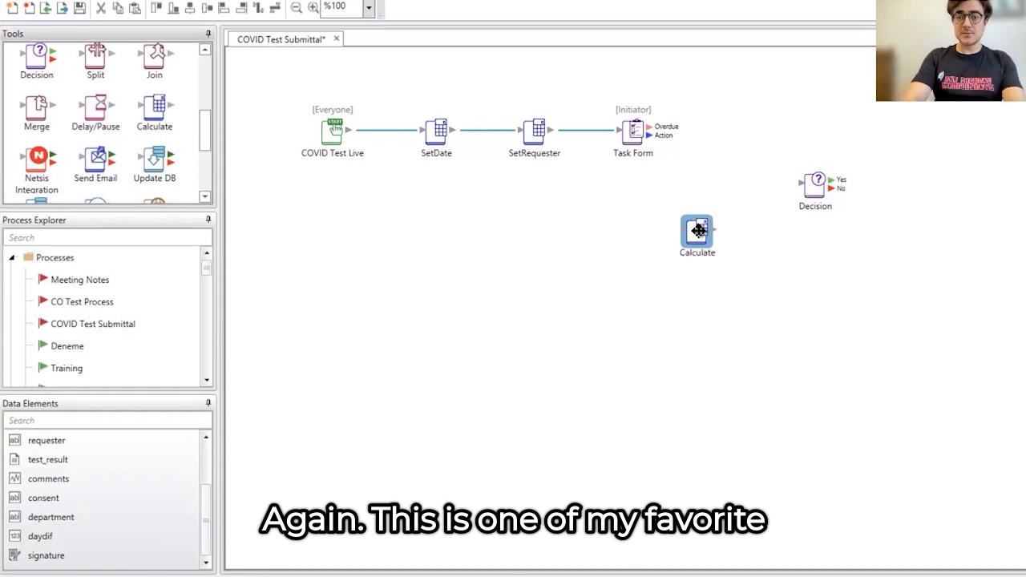
double_click(698, 231)
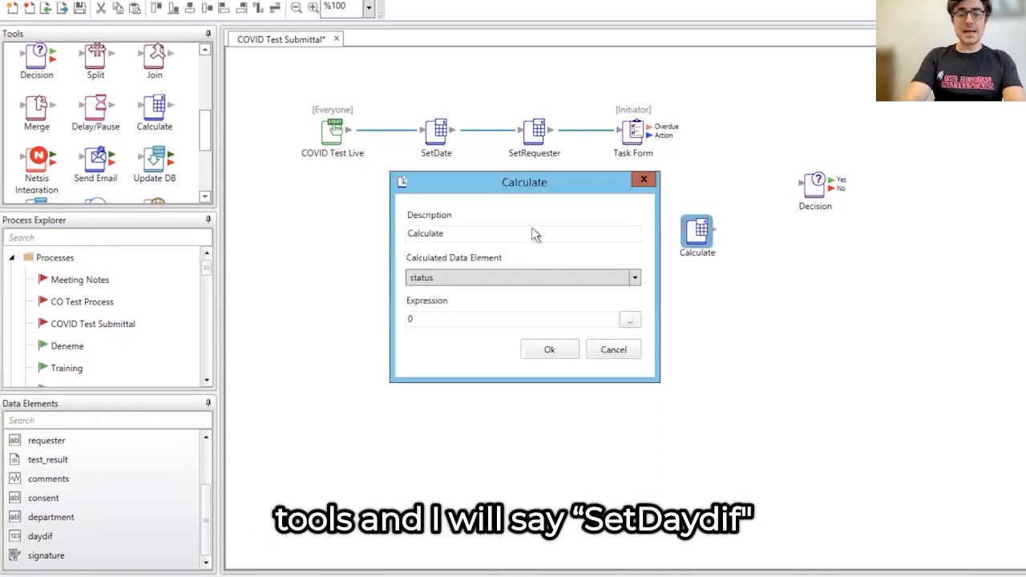
double_click(425, 232)
type("SetDaydif")
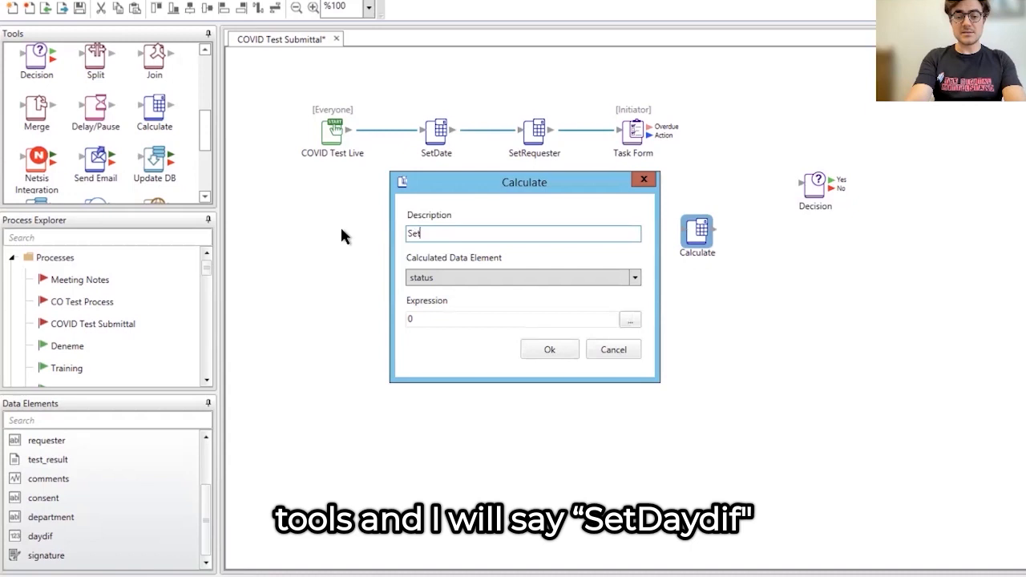
left_click(542, 281)
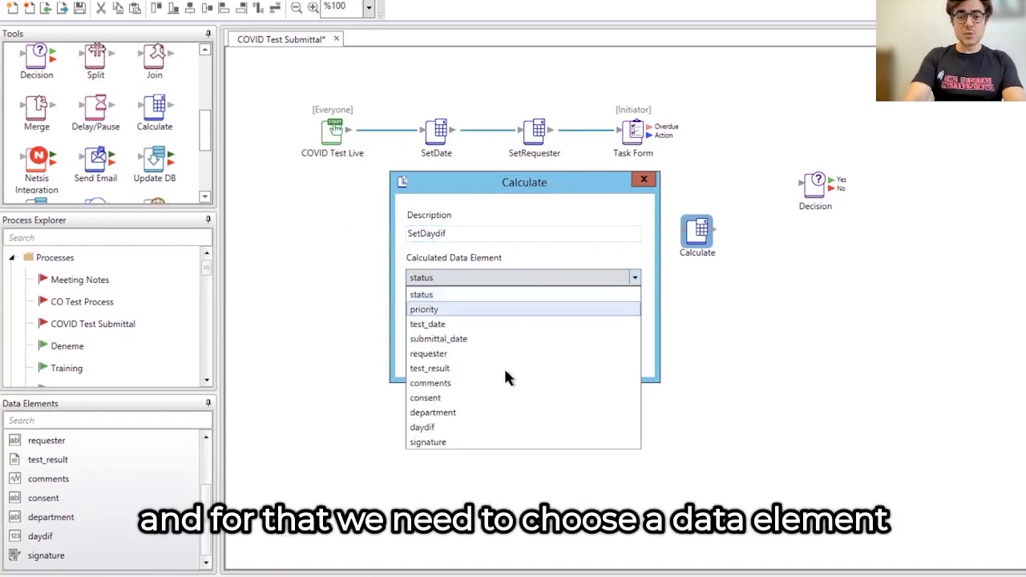
left_click(483, 426)
Replace the default SetDaydif expression with the DayDiff function and clear its placeholder date arguments.
left_click(627, 316)
left_click(513, 200)
key("BackSpace")
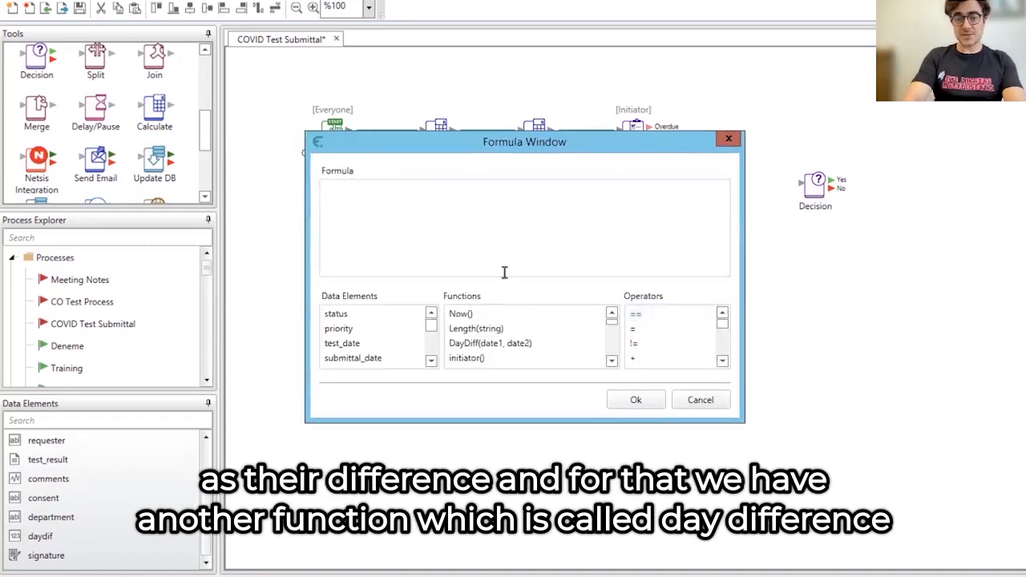
double_click(521, 342)
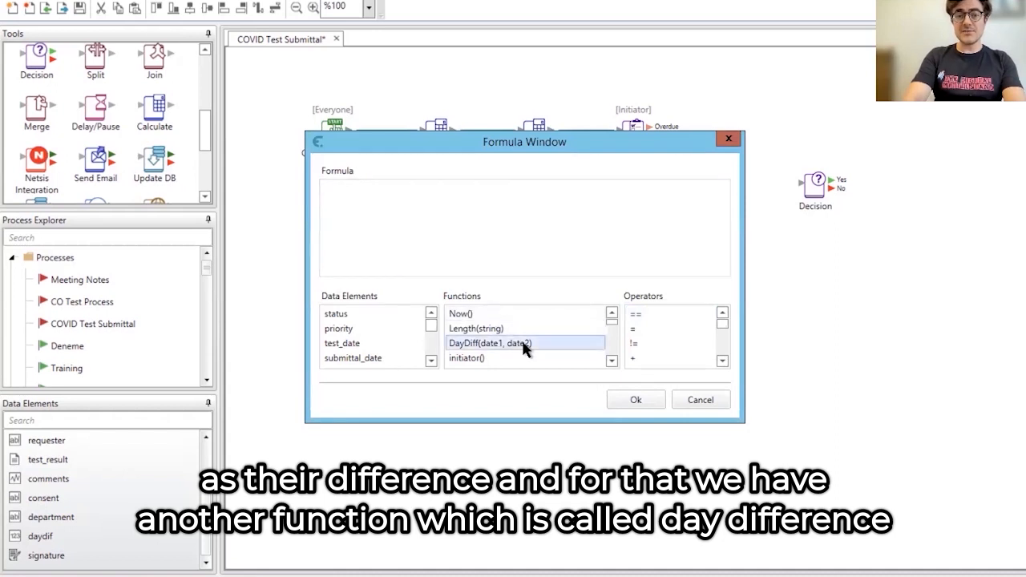
left_click(385, 186)
left_click_drag(423, 185, 370, 181)
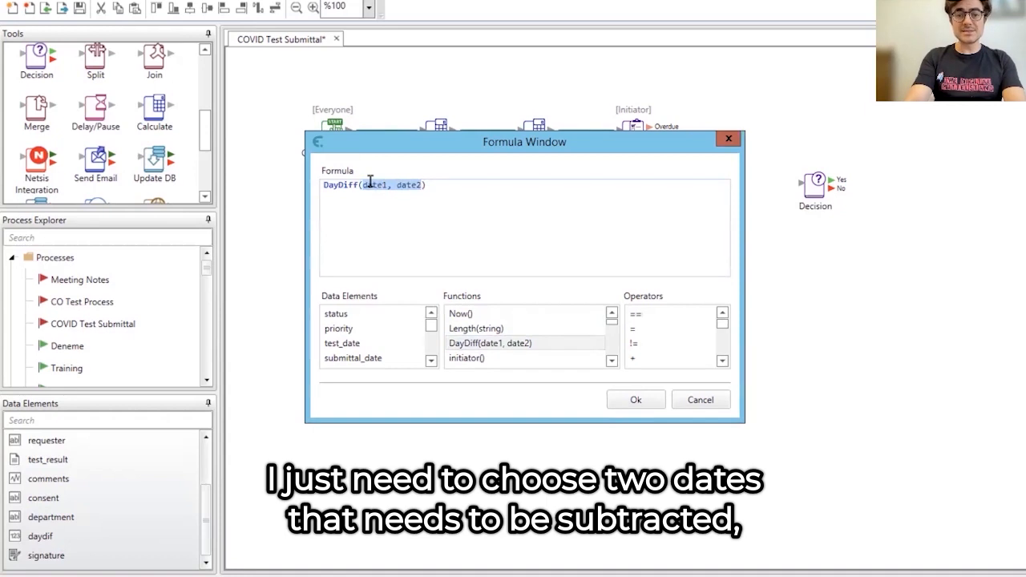
key("BackSpace")
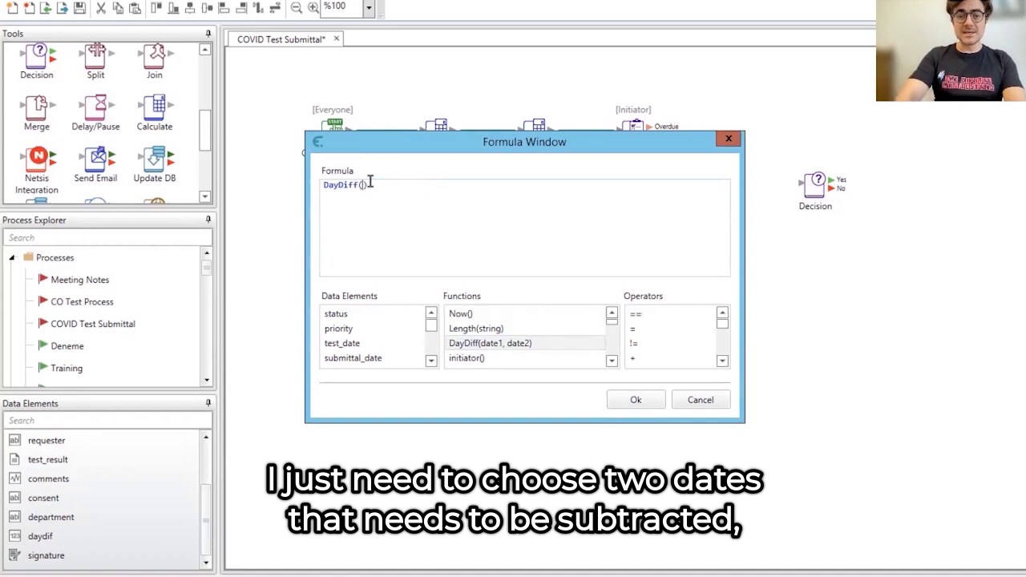
Fill the DayDiff arguments with submittal_date and test_date, and confirm the formula and the SetDaydif calculation.
double_click(394, 360)
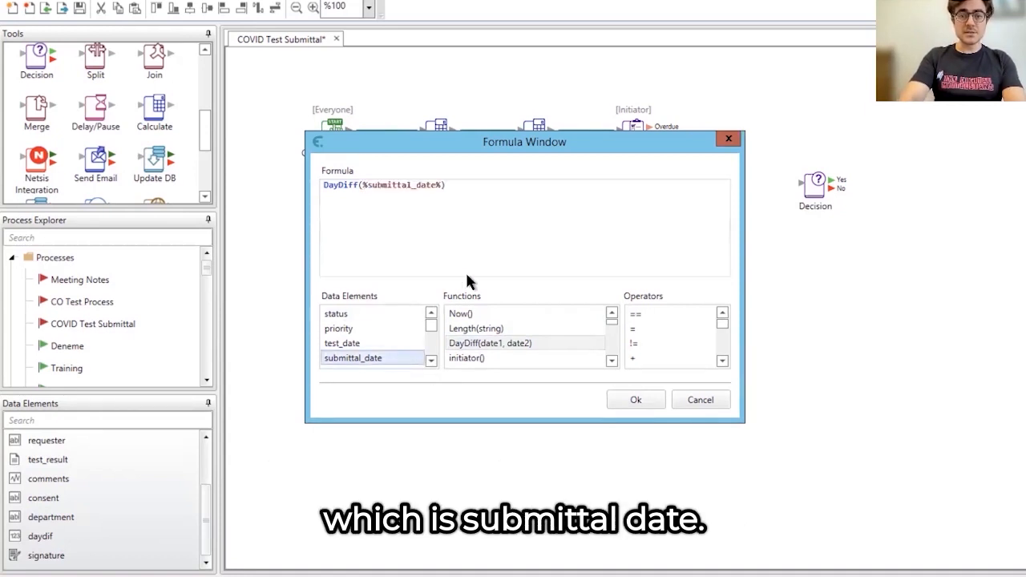
left_click(442, 186)
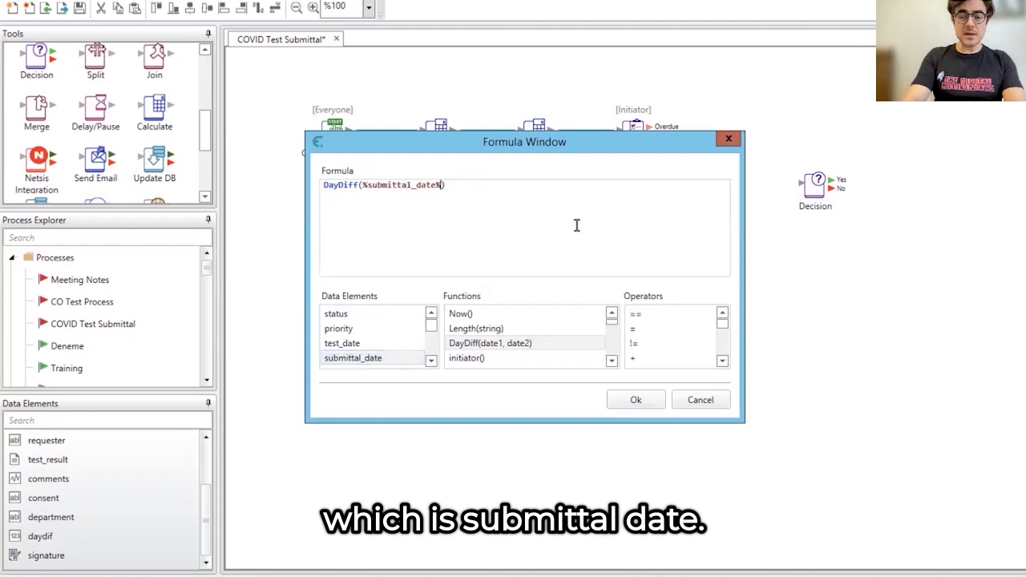
type(",")
left_click(401, 348)
double_click(400, 348)
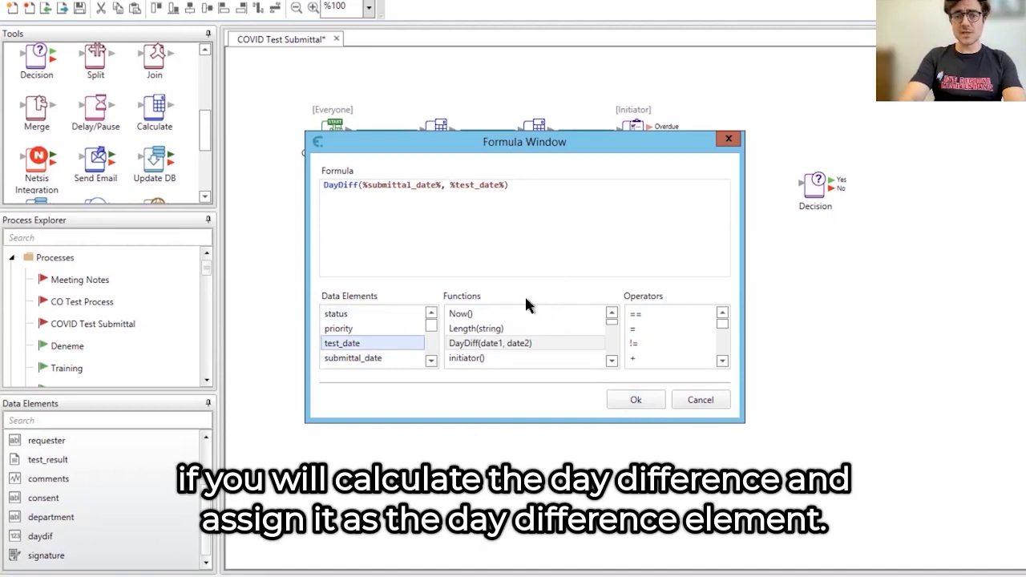
left_click(654, 394)
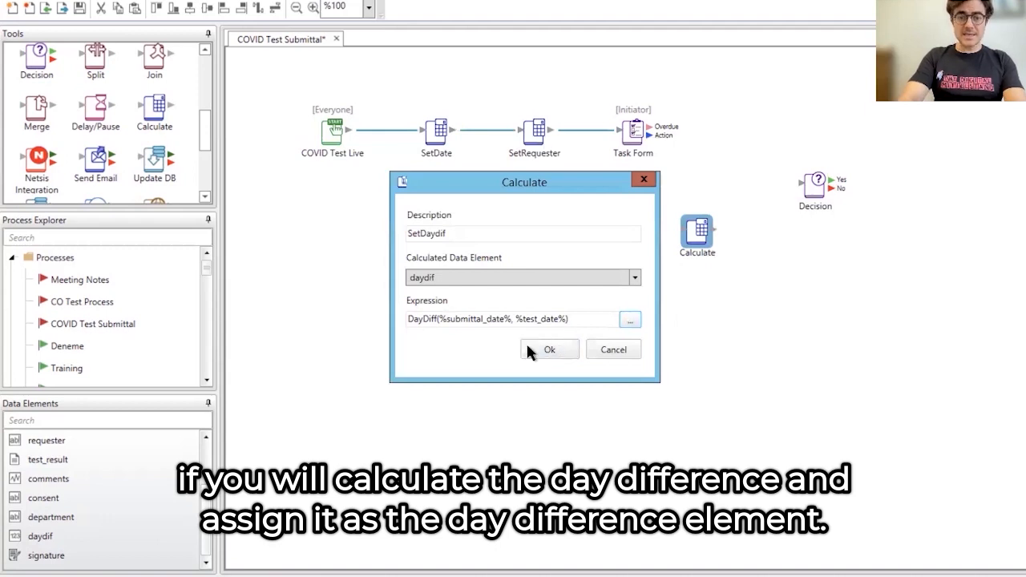
left_click(550, 351)
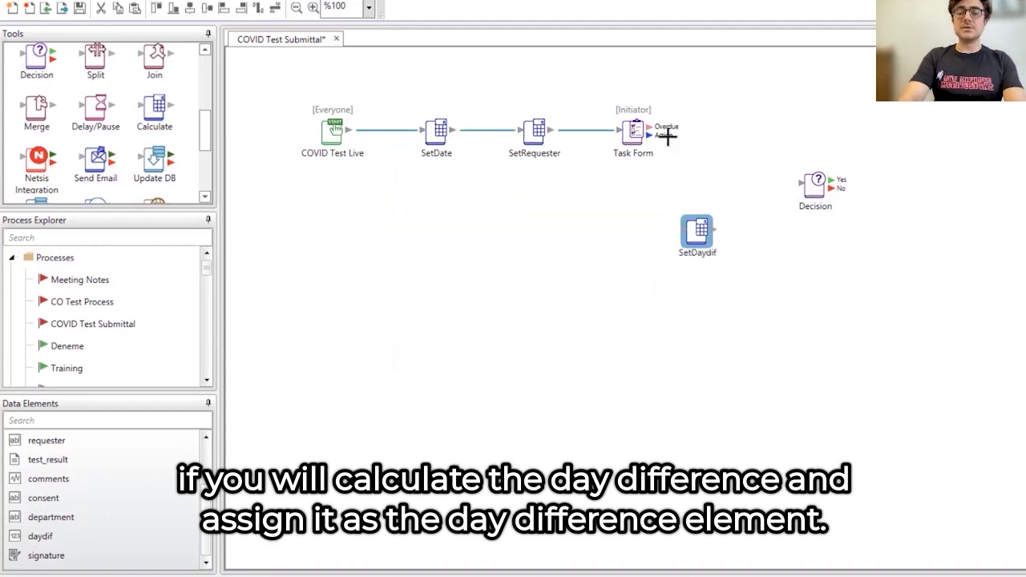
Set the Decision tool's description to "DayDif > 3".
double_click(812, 191)
left_click_drag(492, 256, 366, 258)
type("DayDif > 3")
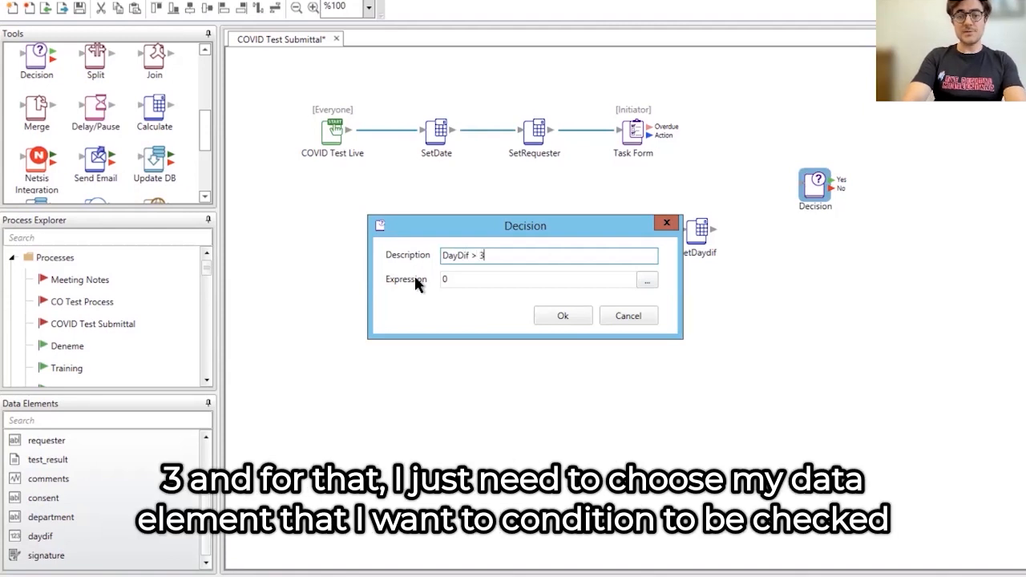
Set the decision's expression to %daydif% > 3 and confirm the formula and the decision properties.
left_click(646, 279)
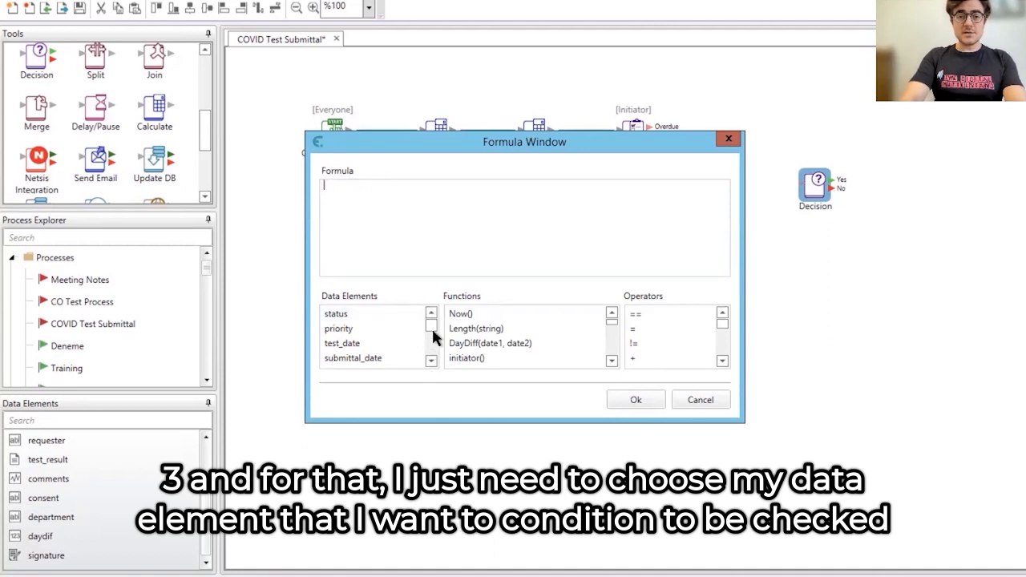
scroll(430, 357, "down", 3)
left_click(380, 358)
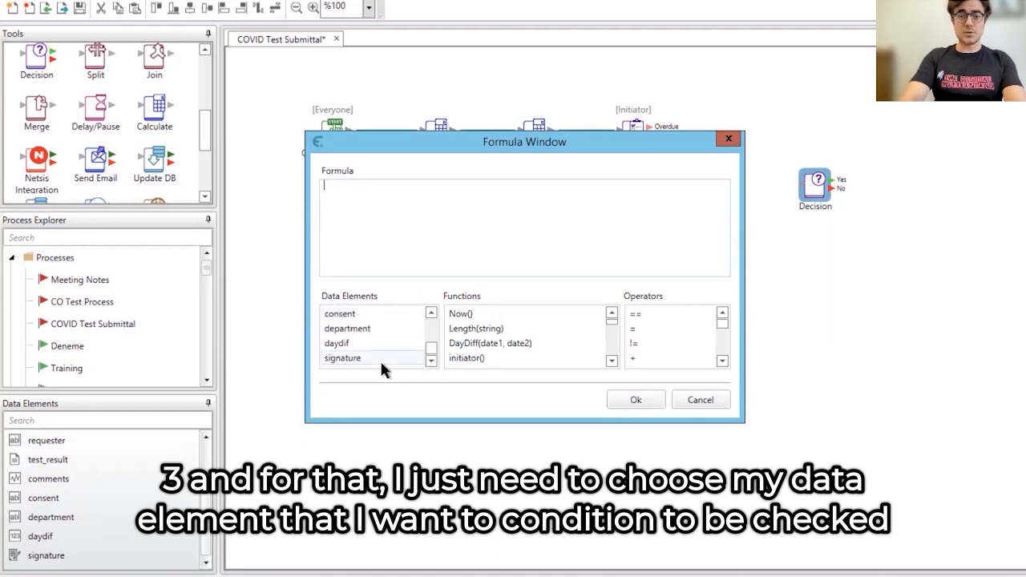
double_click(378, 344)
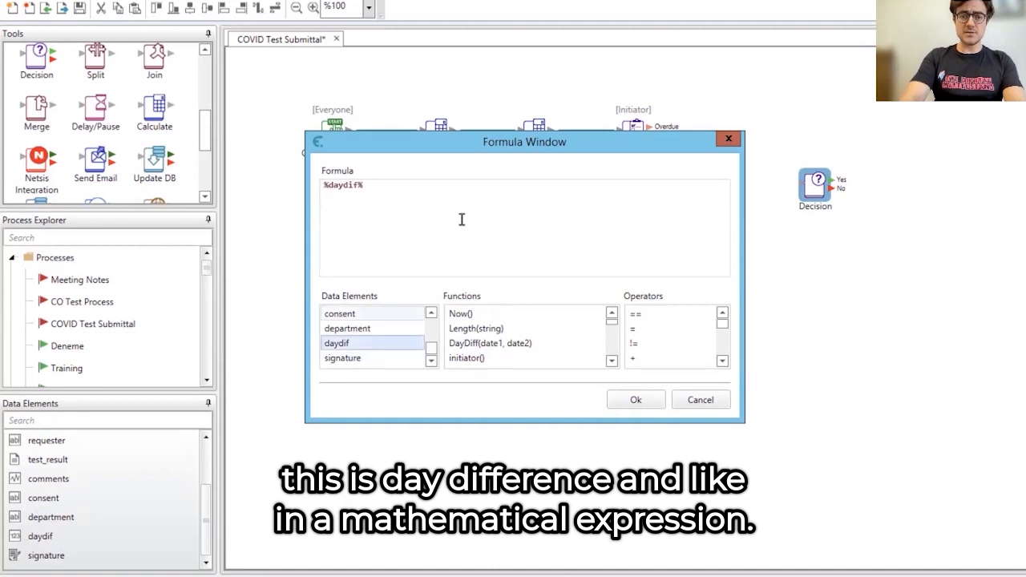
type(">")
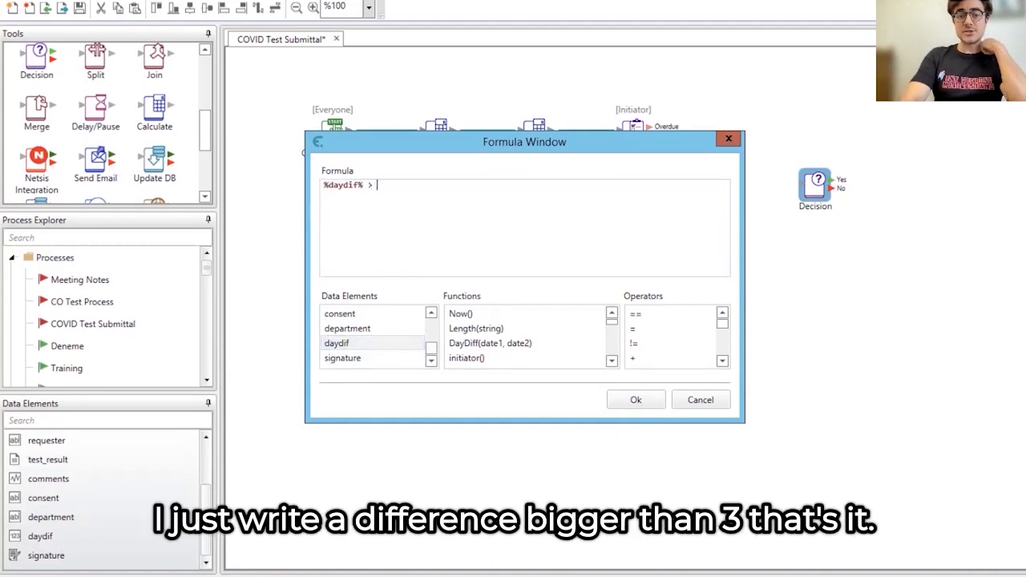
type(" 3")
left_click(621, 396)
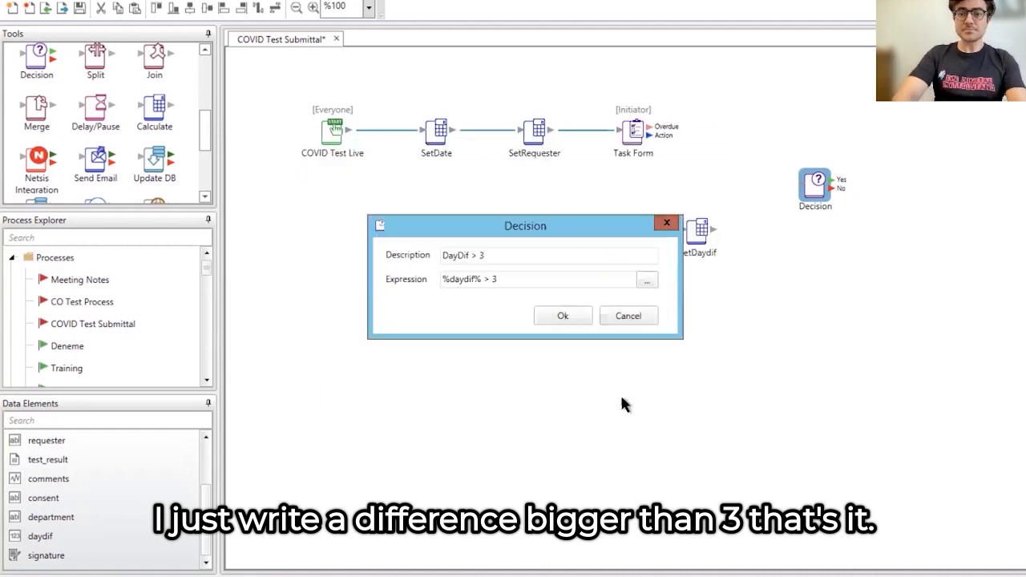
left_click(576, 316)
Connect the Task Form's Action output to SetDaydif and SetDaydif to DayDif > 3, with SetDaydif placed below the main row.
left_click_drag(699, 232, 712, 184)
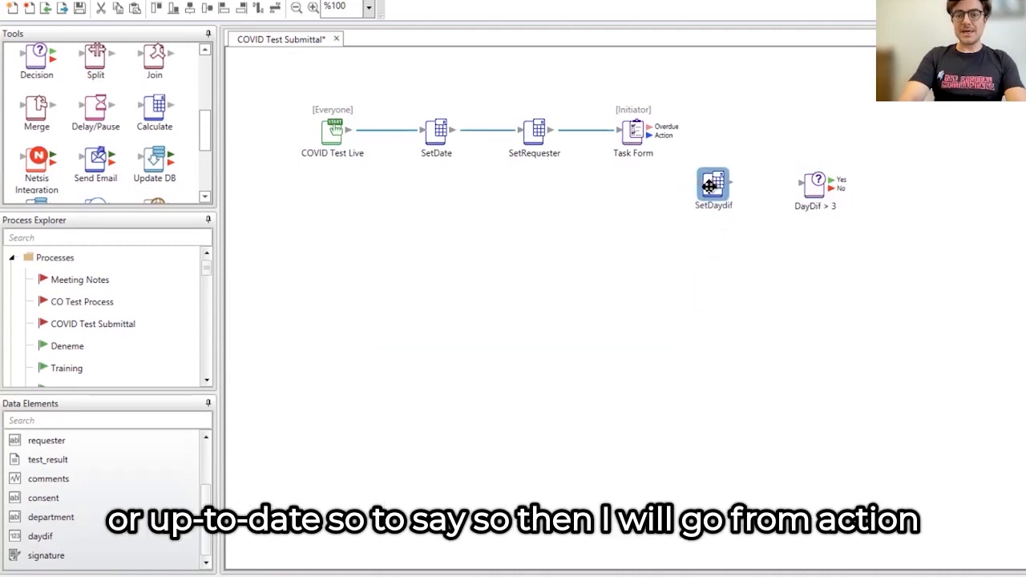
left_click_drag(663, 133, 726, 248)
left_click_drag(802, 186, 811, 129)
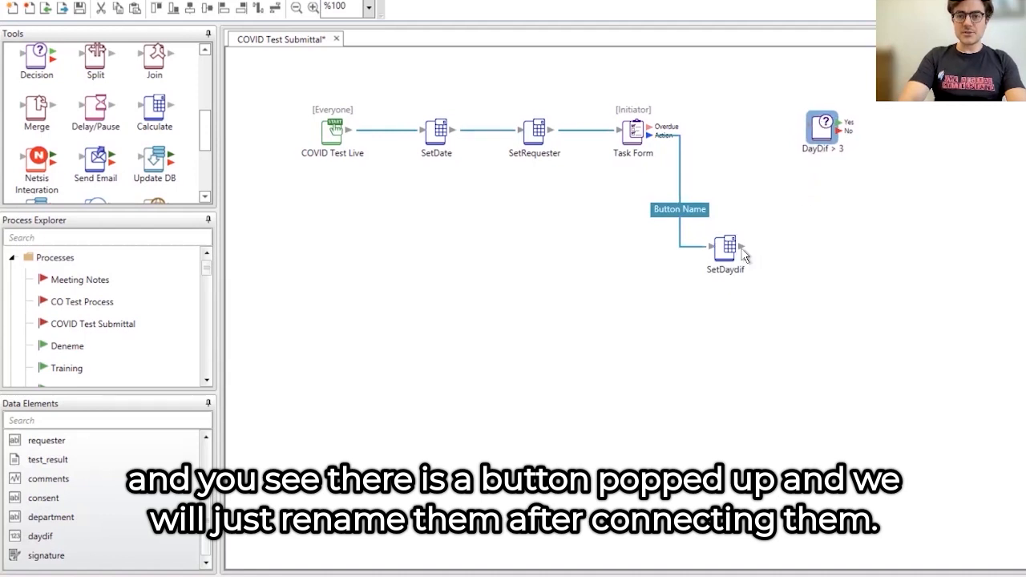
left_click_drag(739, 245, 819, 126)
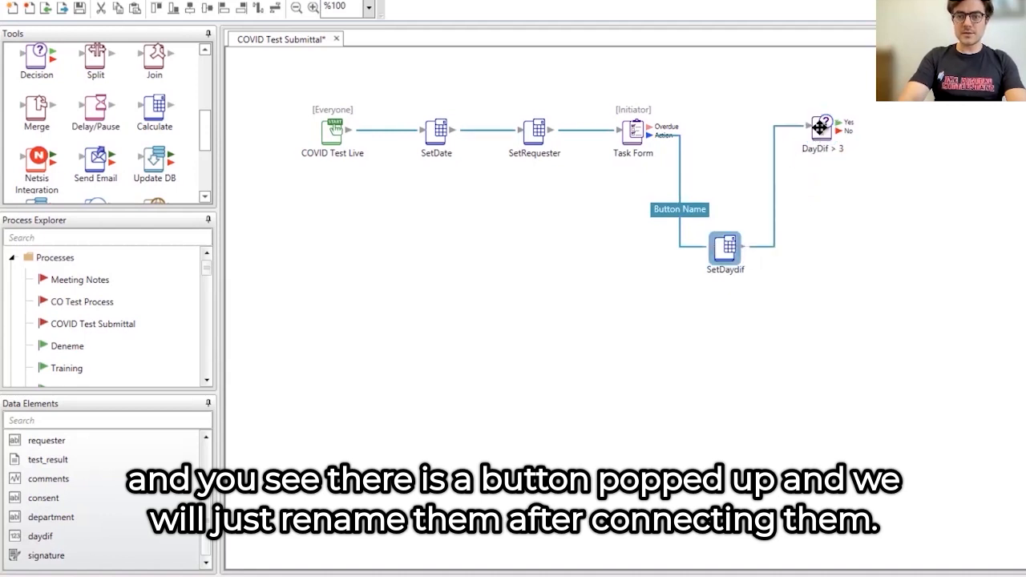
Set the button text on the connection from Task Form to SetDaydif to "Send to Approve".
double_click(691, 217)
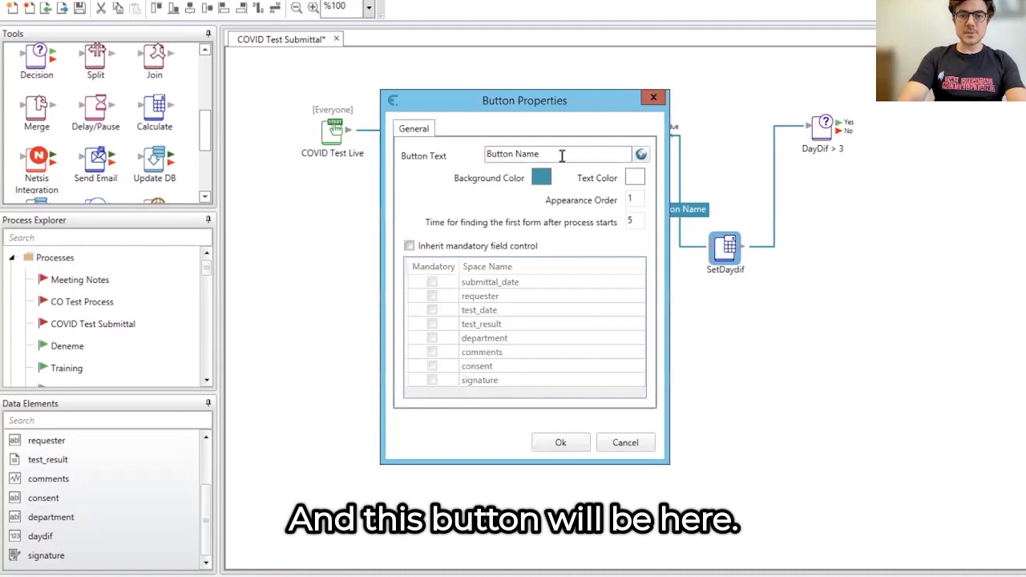
left_click_drag(540, 153, 410, 160)
type("Send to Approve")
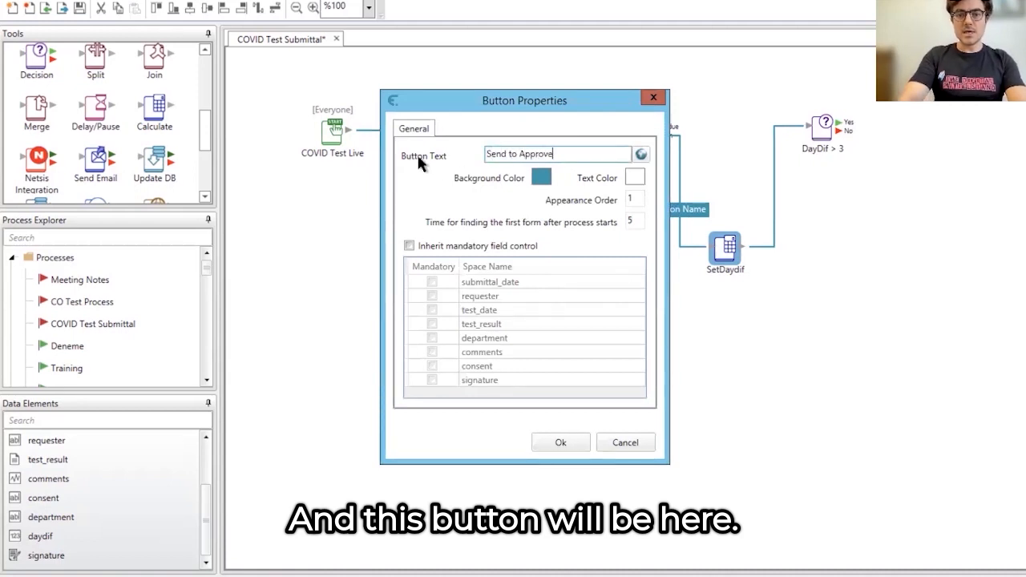
Give the Send to Approve button a green background and black (#000000) text, and confirm its properties.
left_click(542, 178)
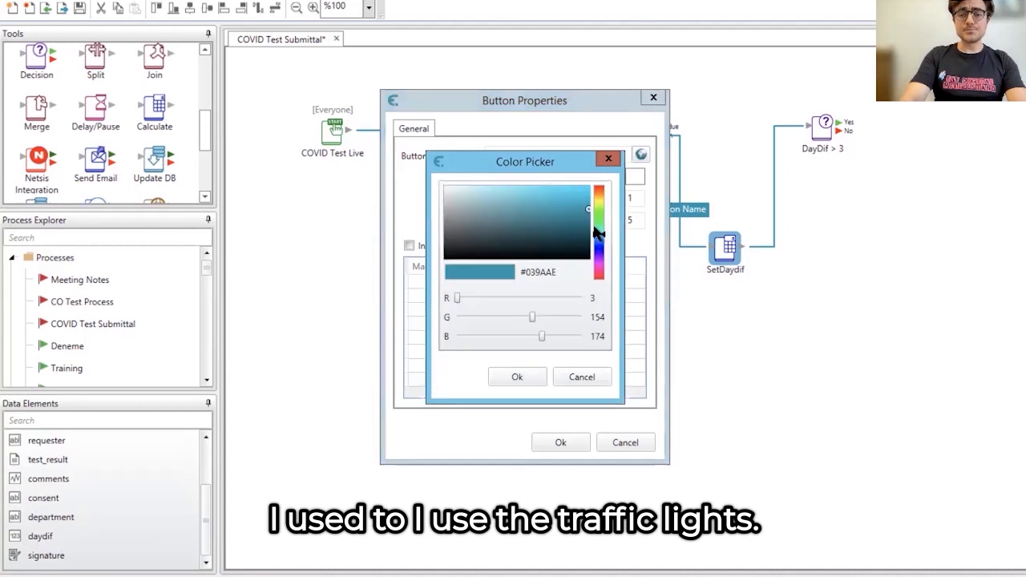
double_click(536, 272)
type("4cd964")
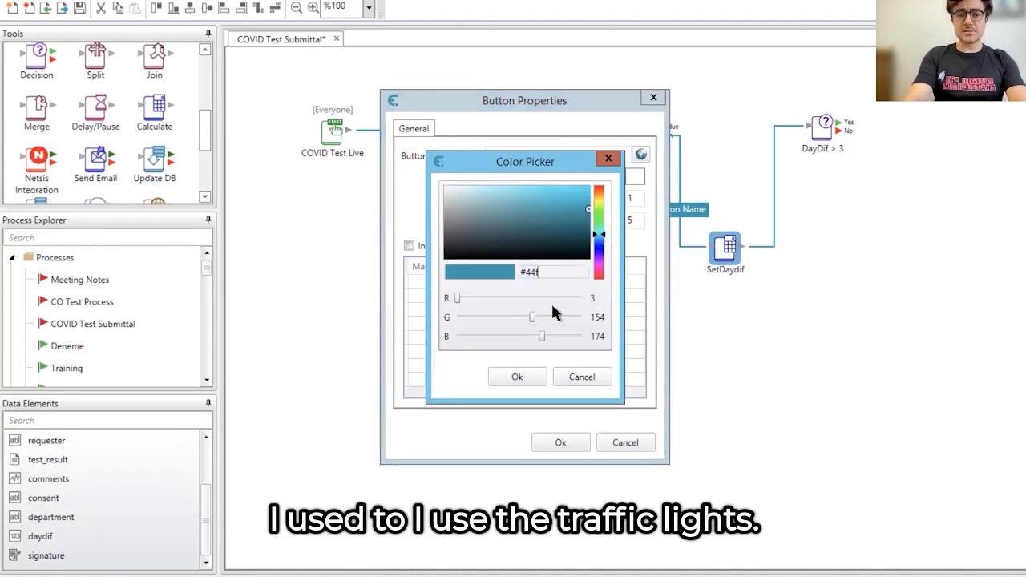
left_click(517, 377)
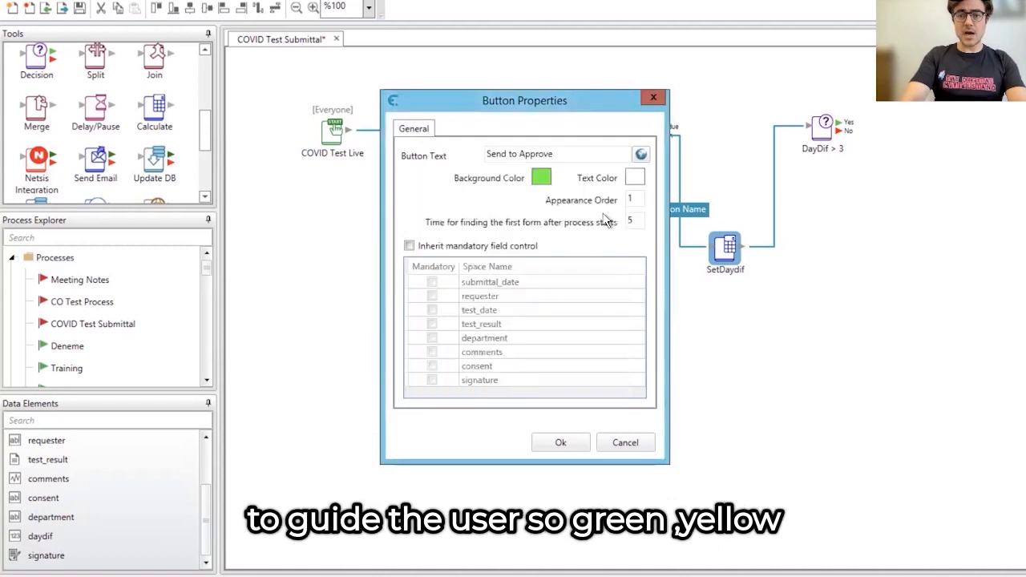
left_click(634, 178)
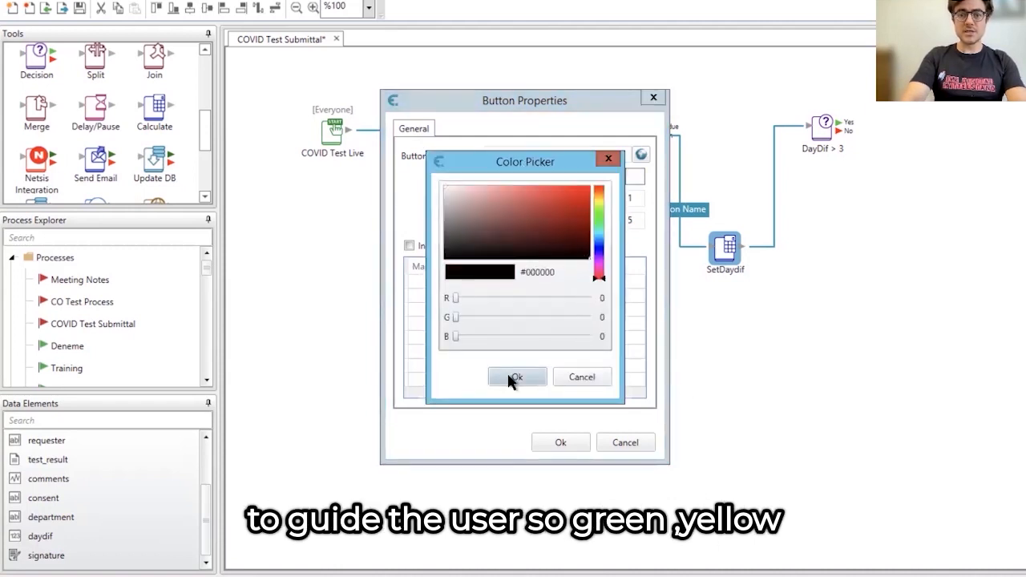
left_click(518, 376)
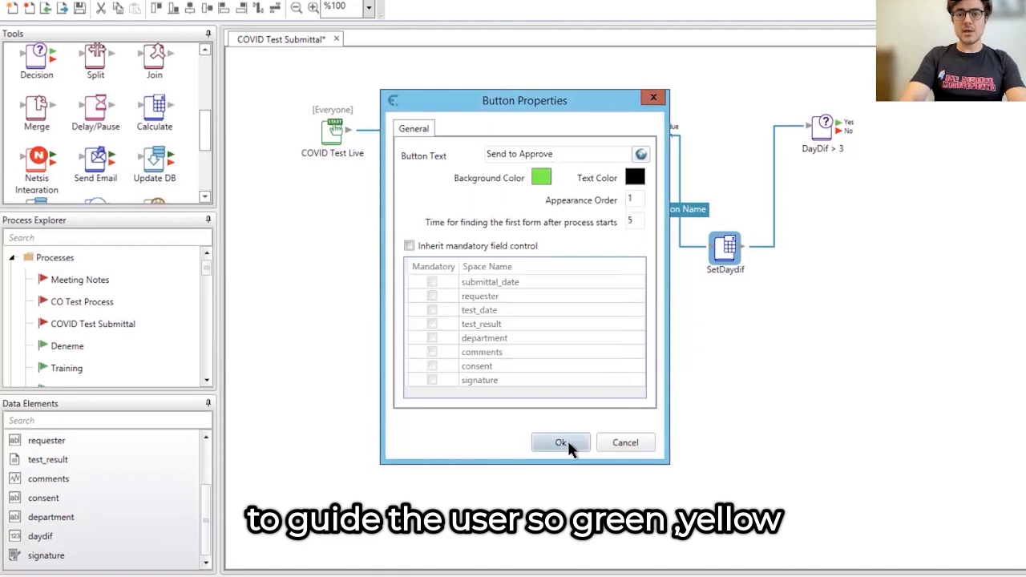
left_click(569, 442)
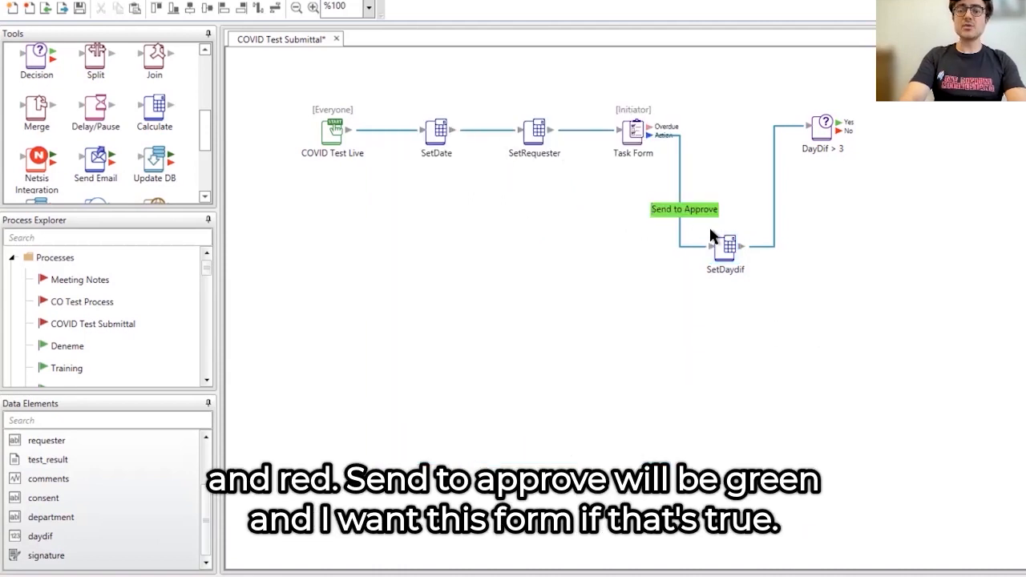
Duplicate the Task Form and place the copy in the empty area below COVID Test Live.
left_click(631, 133)
left_click(543, 363)
key("ctrl+v")
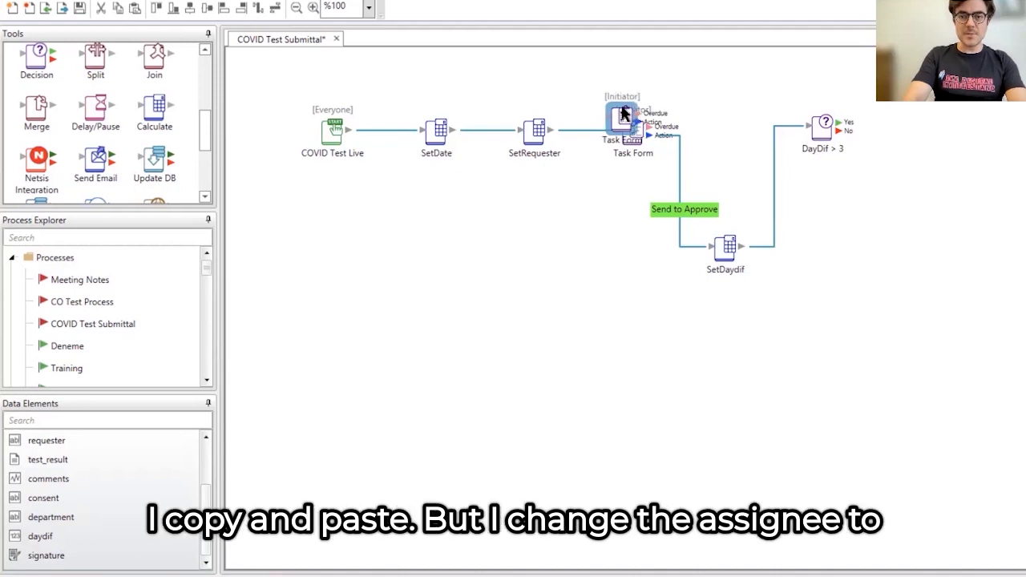
left_click_drag(615, 118, 340, 340)
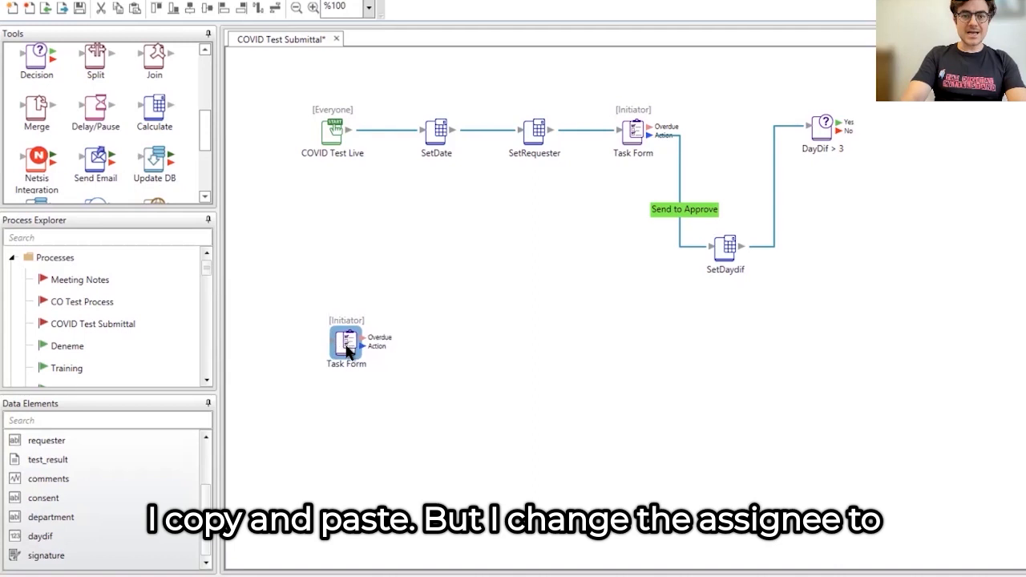
Assign the duplicated Task Form to HR.
double_click(342, 341)
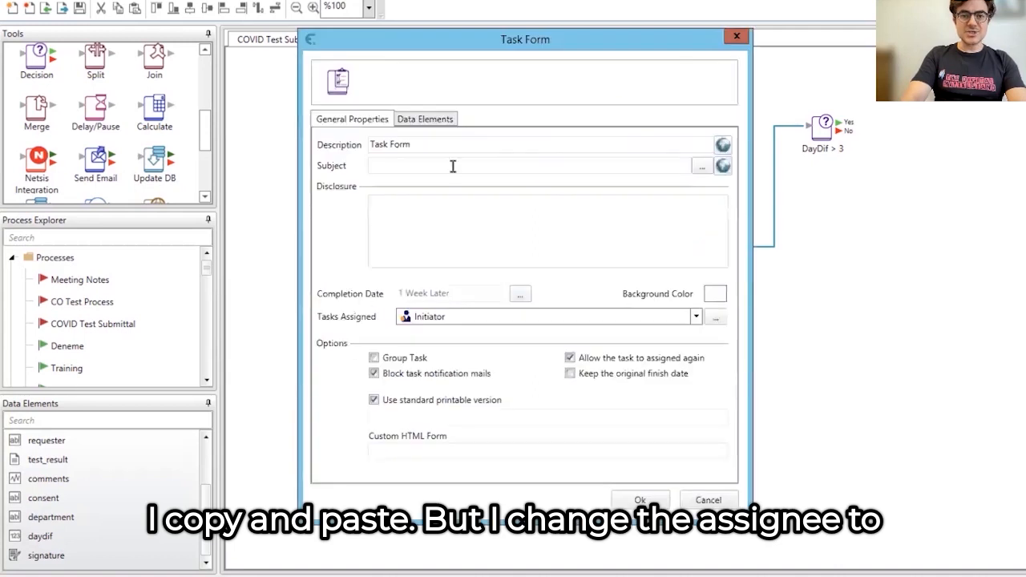
left_click(427, 317)
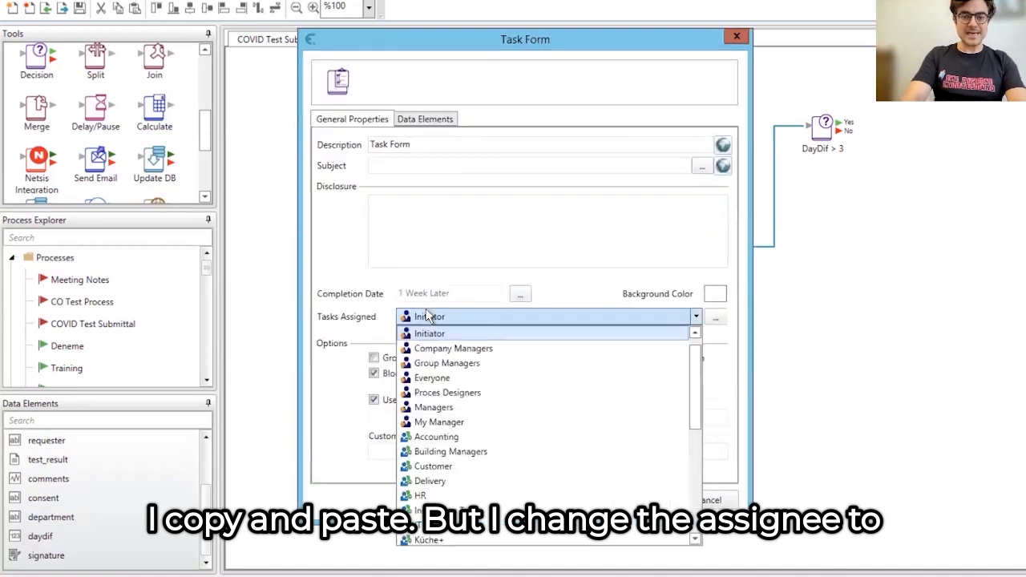
left_click(435, 495)
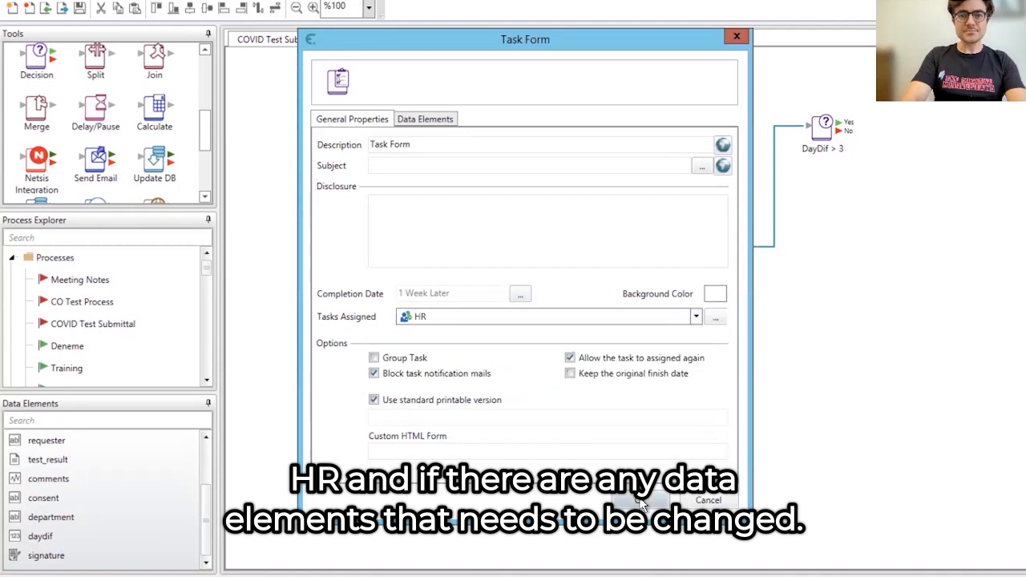
Make test_date, test_result, consent and signature read-only in the HR Task Form and confirm its properties.
left_click(433, 117)
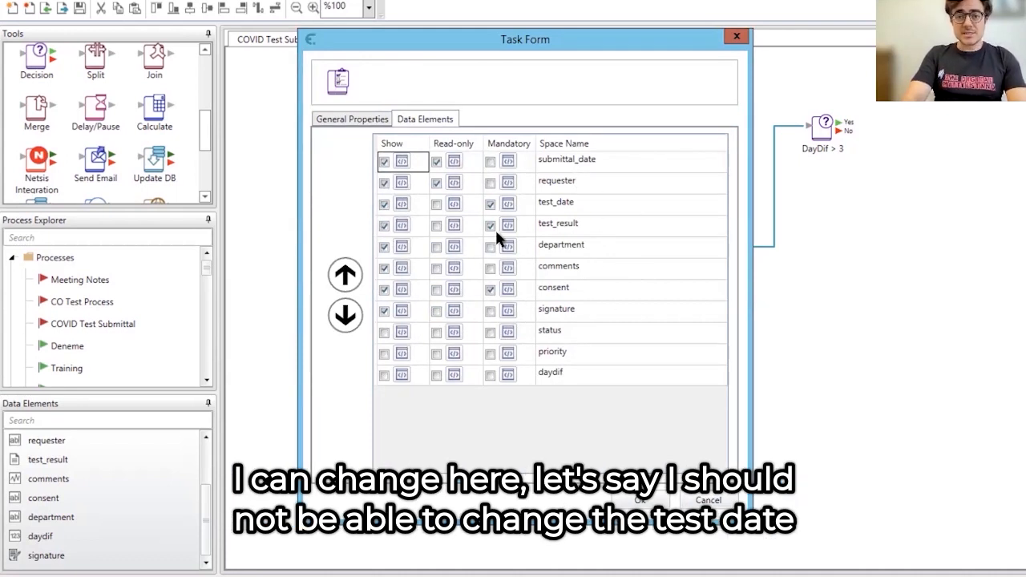
left_click(436, 205)
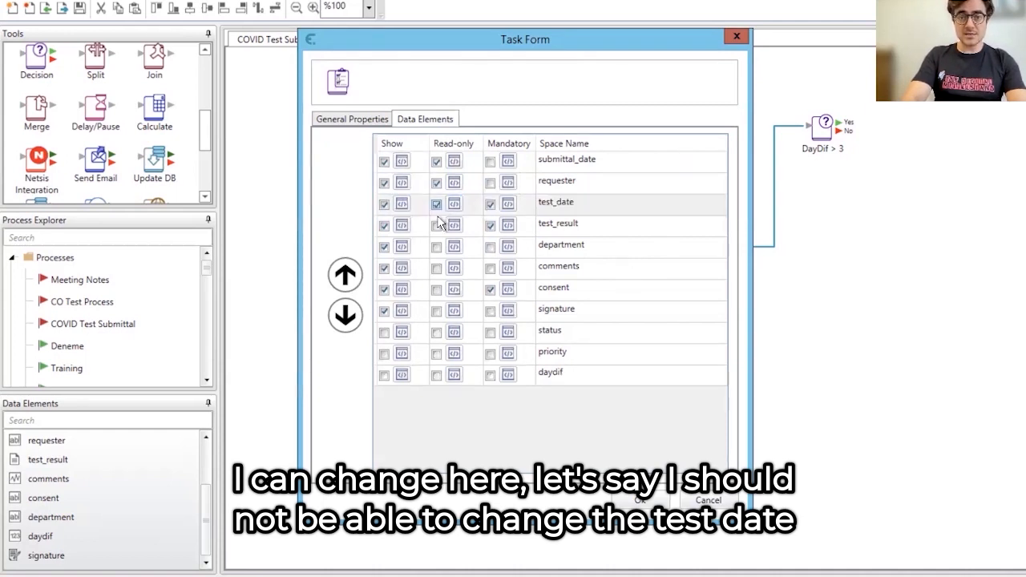
left_click(437, 226)
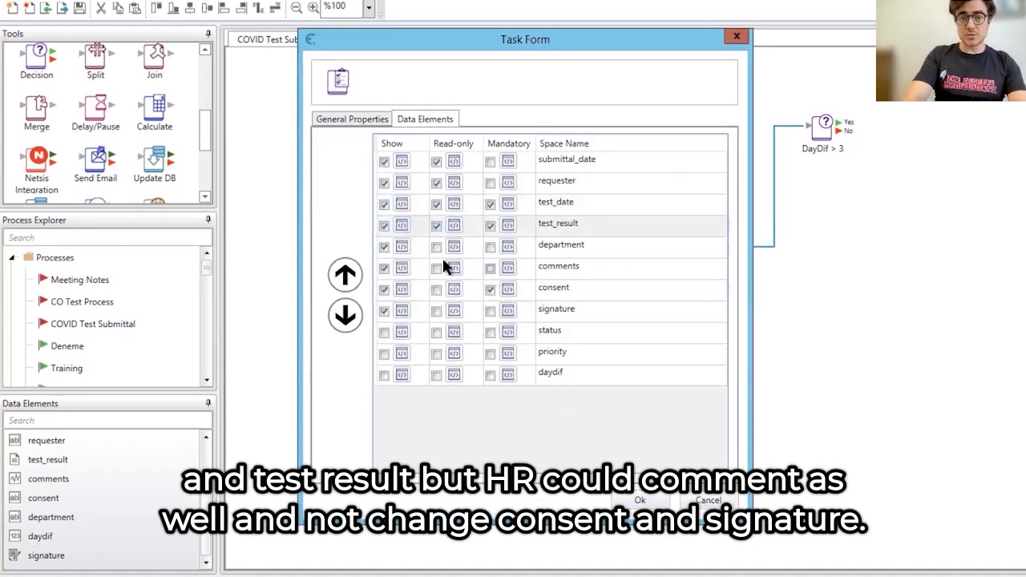
left_click(436, 288)
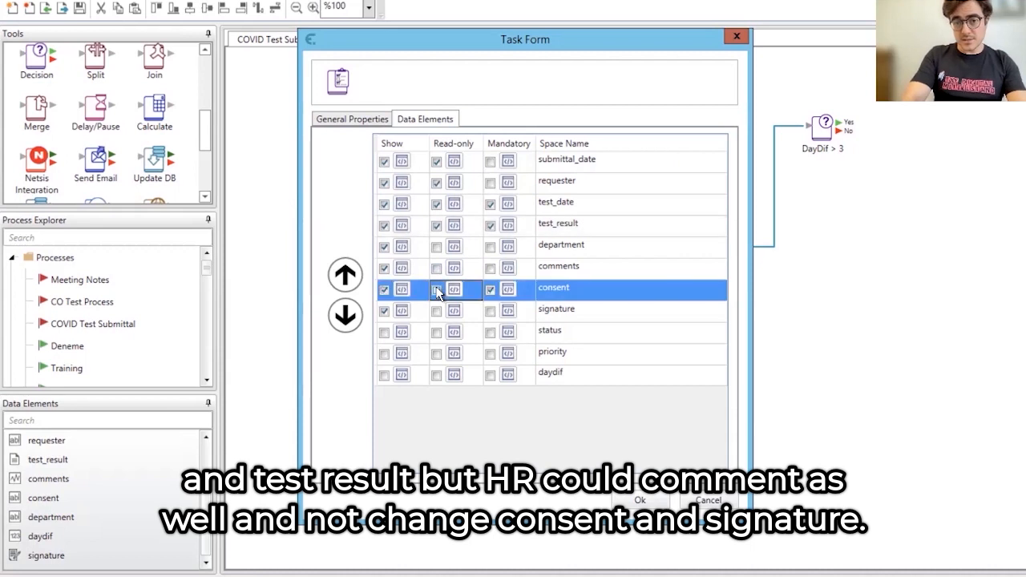
left_click(436, 311)
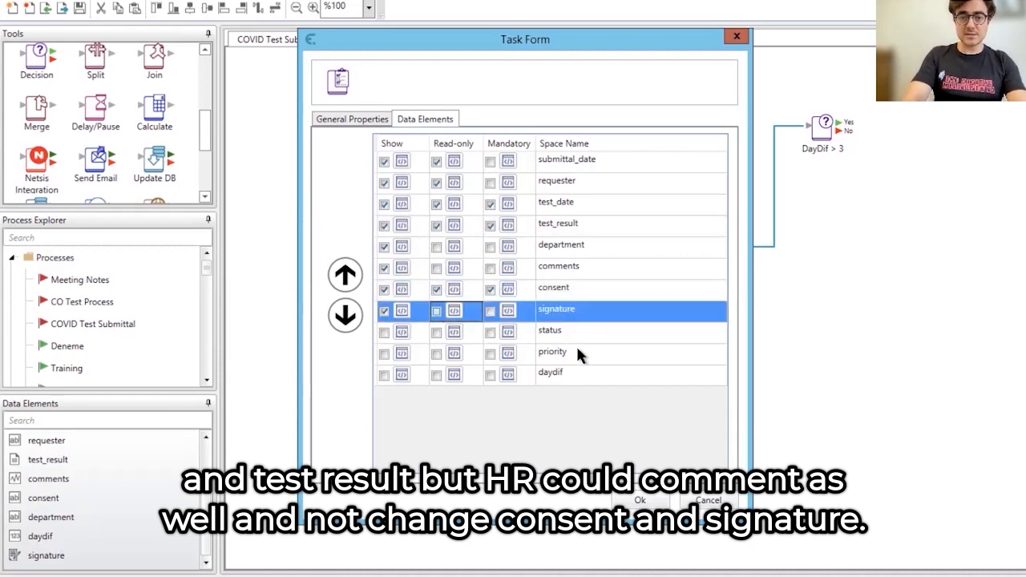
left_click(639, 500)
left_click(623, 383)
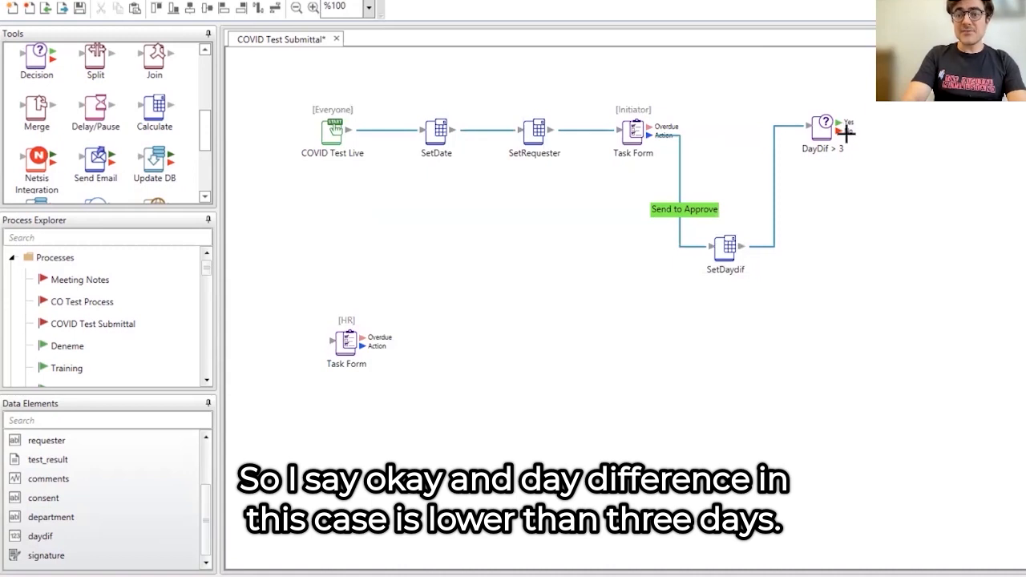
Connect DayDif > 3's No output to the HR Task Form placed below it, and its Yes output to a new Send Email element placed above.
mouse_move(847, 134)
left_mouse_down()
mouse_move(313, 374)
mouse_move(311, 365)
left_mouse_up()
left_click_drag(346, 334, 947, 237)
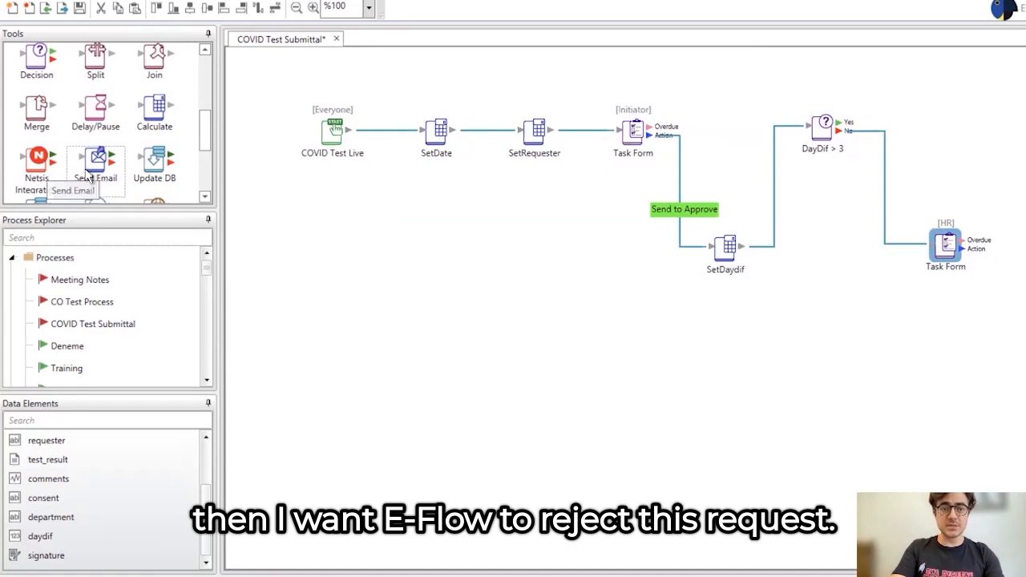
left_click_drag(92, 166, 969, 84)
left_click_drag(947, 258, 930, 272)
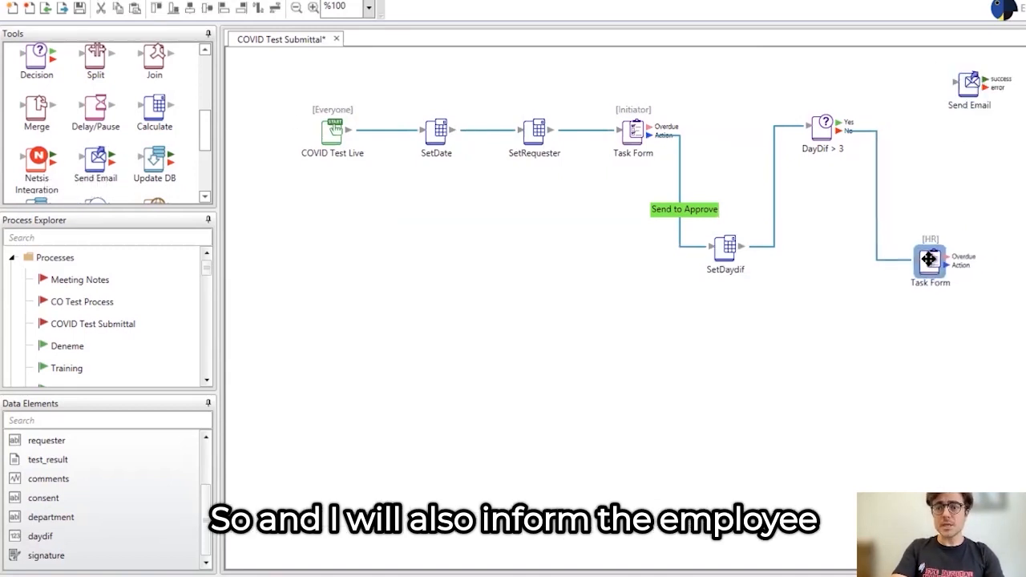
left_click_drag(846, 119, 964, 92)
Describe the Send Email element as "Rejected Email", select the second available mail account, and set the sender to HR.
double_click(964, 92)
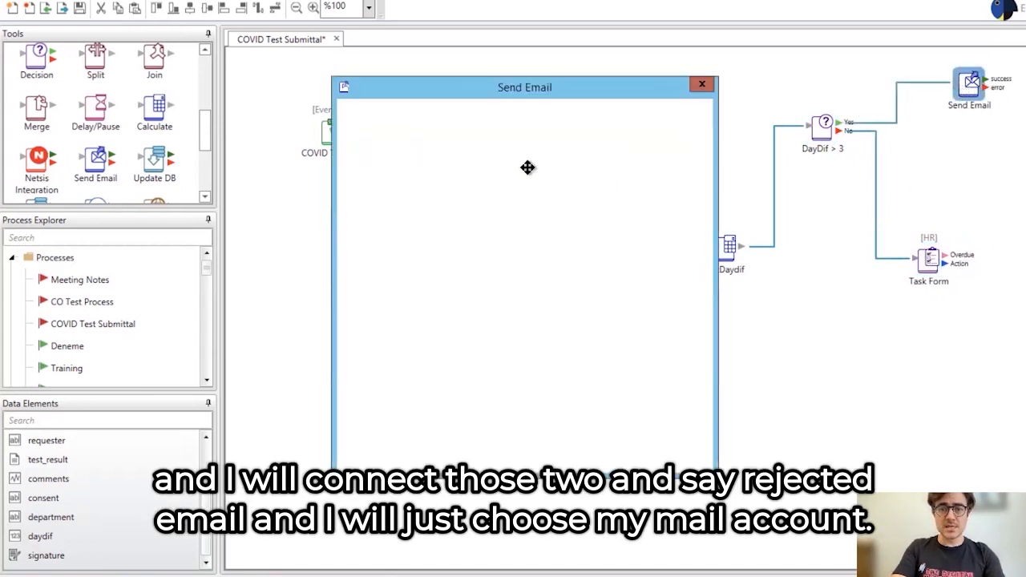
key("ctrl+a")
type("Rejected Email")
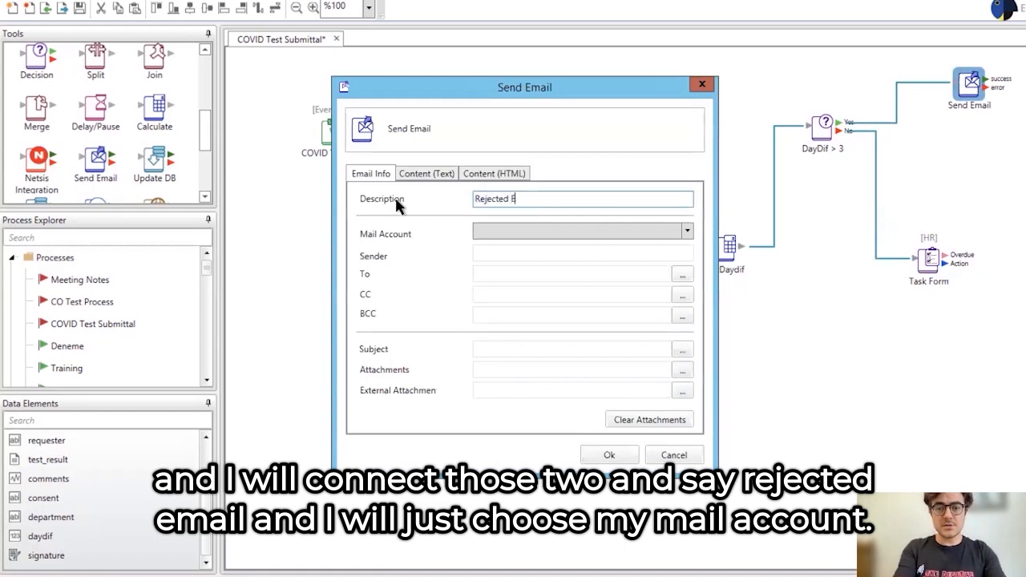
left_click(554, 229)
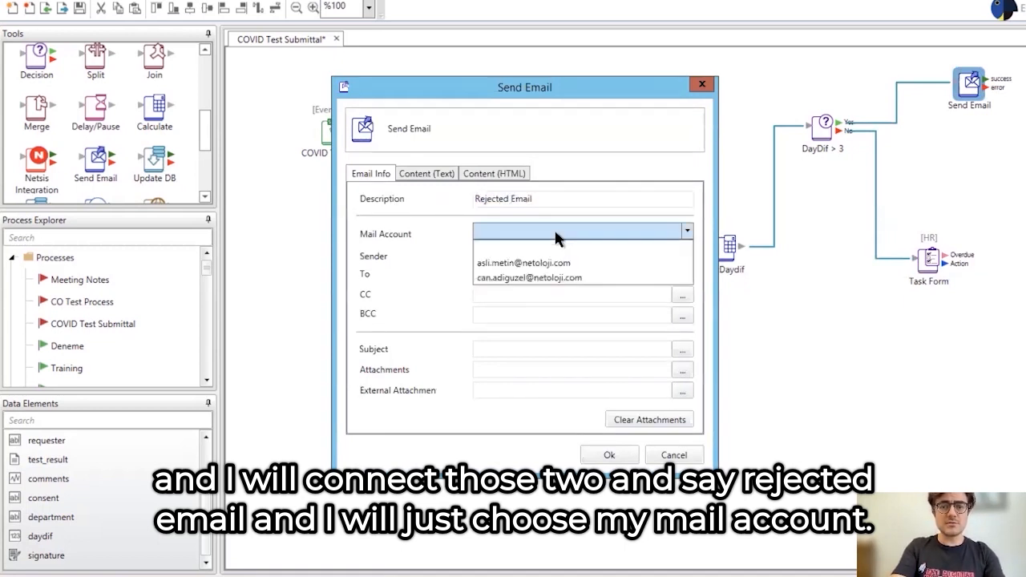
left_click(548, 277)
left_click(589, 257)
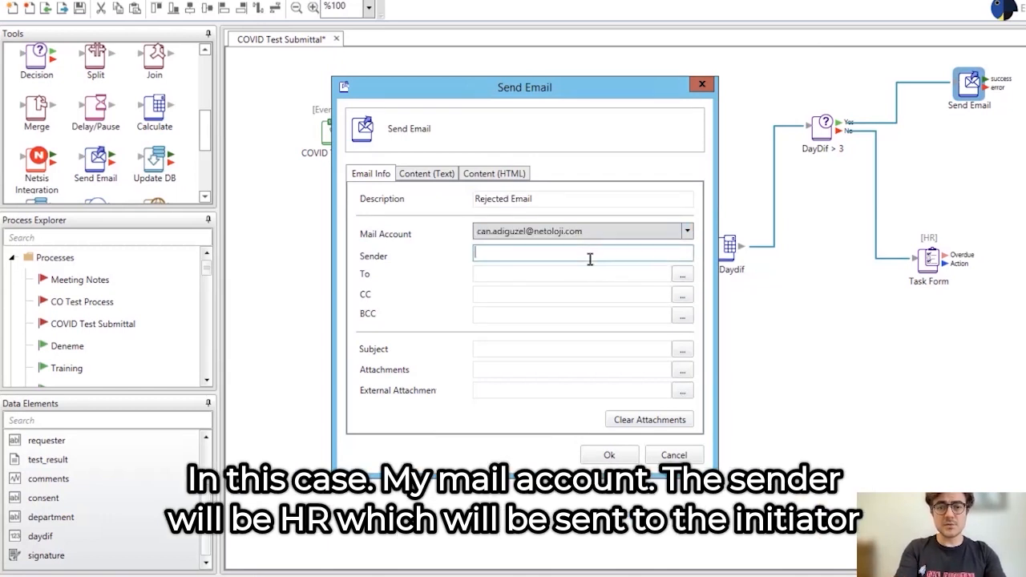
Address the rejection email to the Initiator and set its subject to "Your Test Result".
left_click(595, 270)
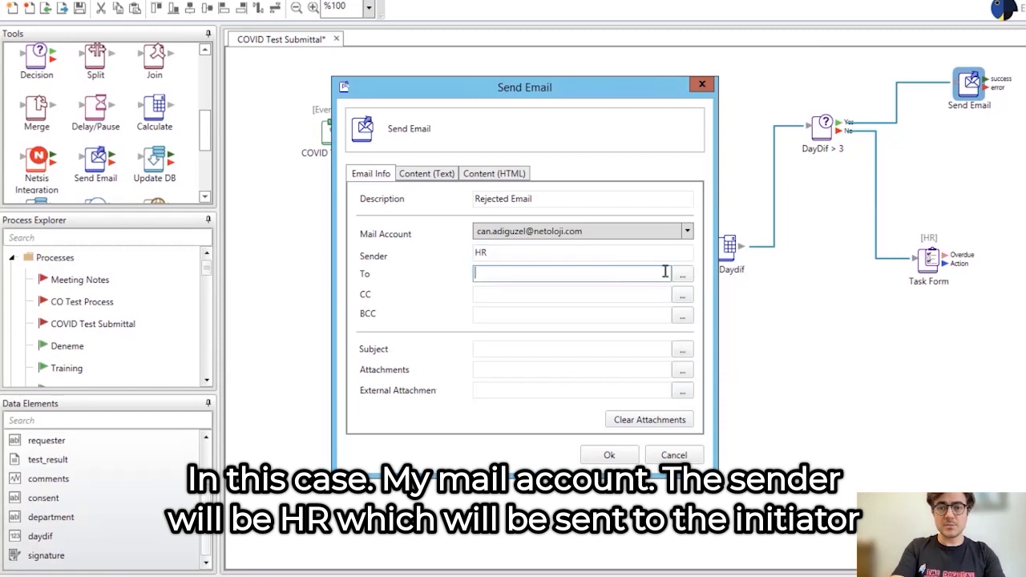
left_click(682, 274)
left_click(553, 259)
left_click(517, 238)
double_click(517, 238)
left_click(583, 356)
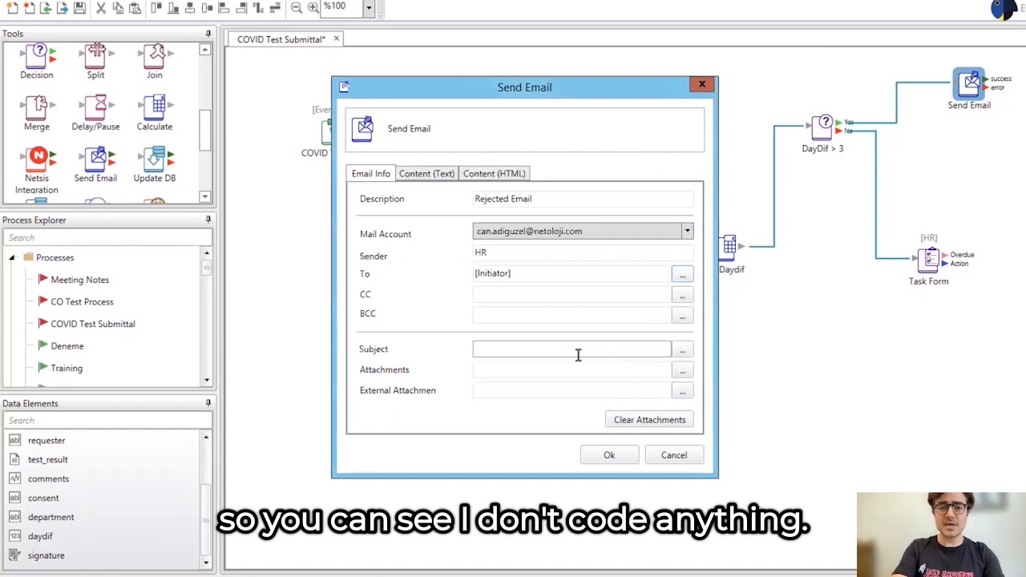
left_click(577, 354)
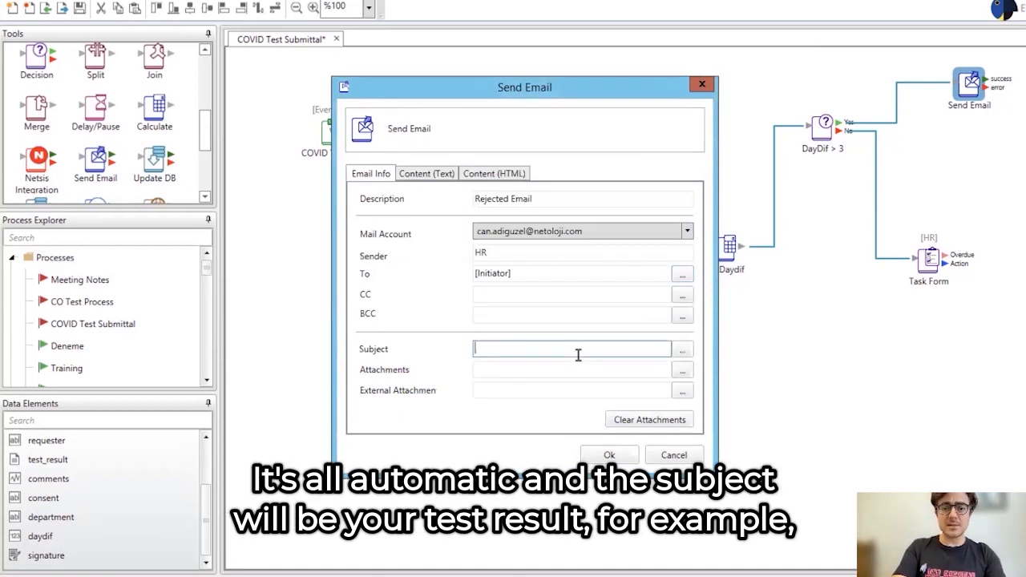
type("Your Re")
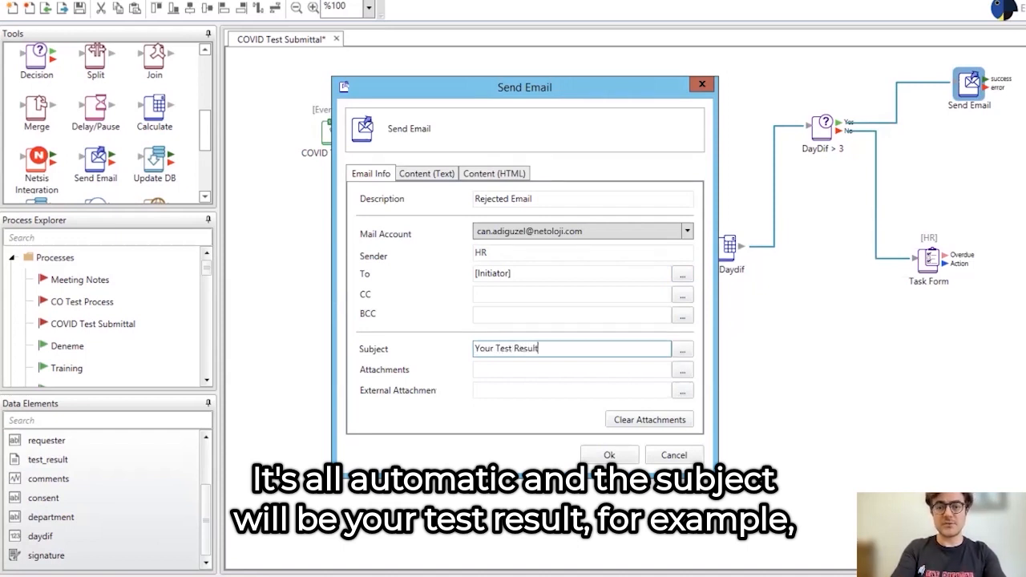
Write the email's text message as "Your test result from %submittal_date% is rejected." and confirm the email settings.
left_click(416, 175)
type("Your test result from")
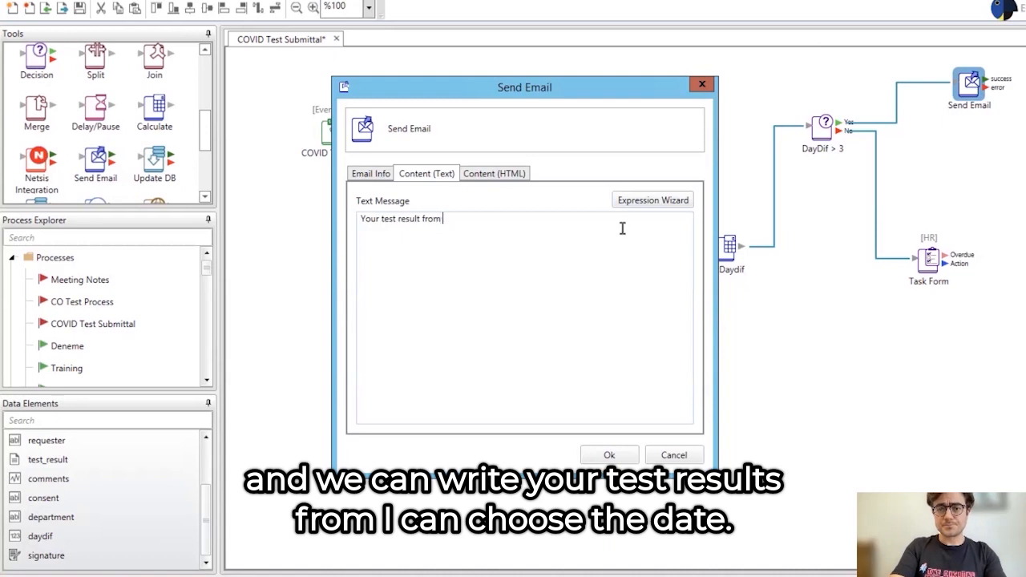
left_click(649, 202)
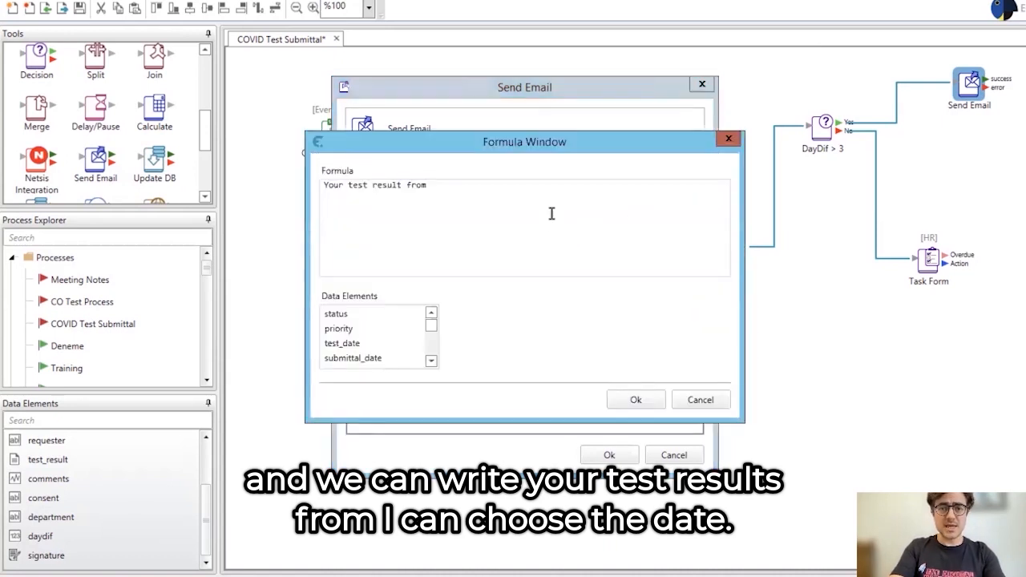
double_click(391, 358)
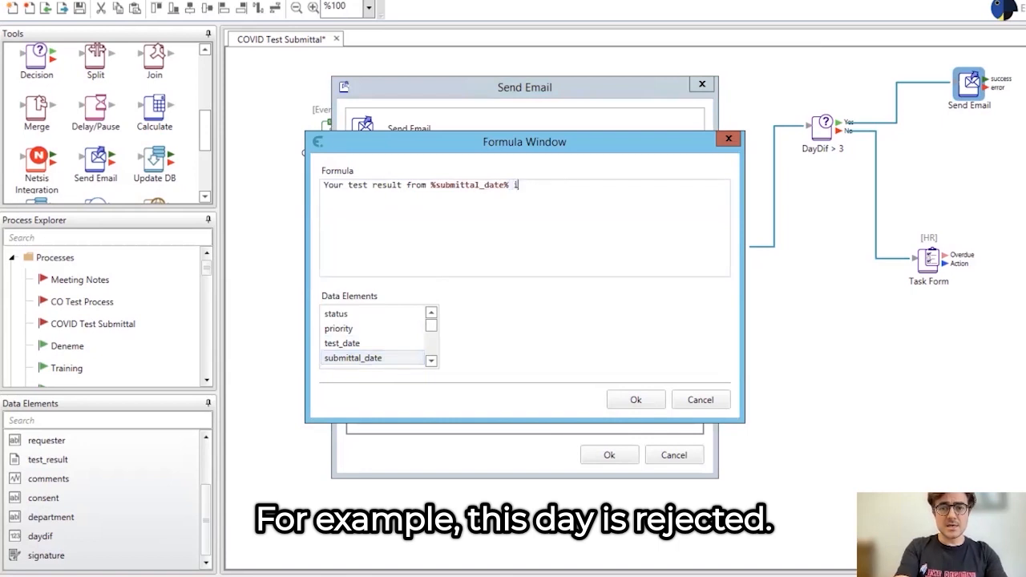
type("is rejectd")
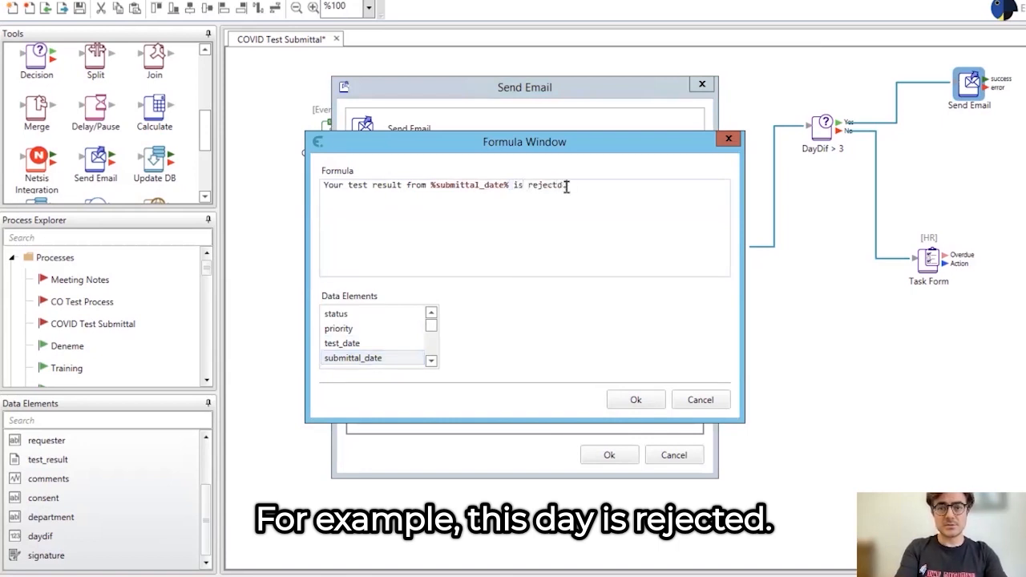
key("BackSpace")
type("ed.")
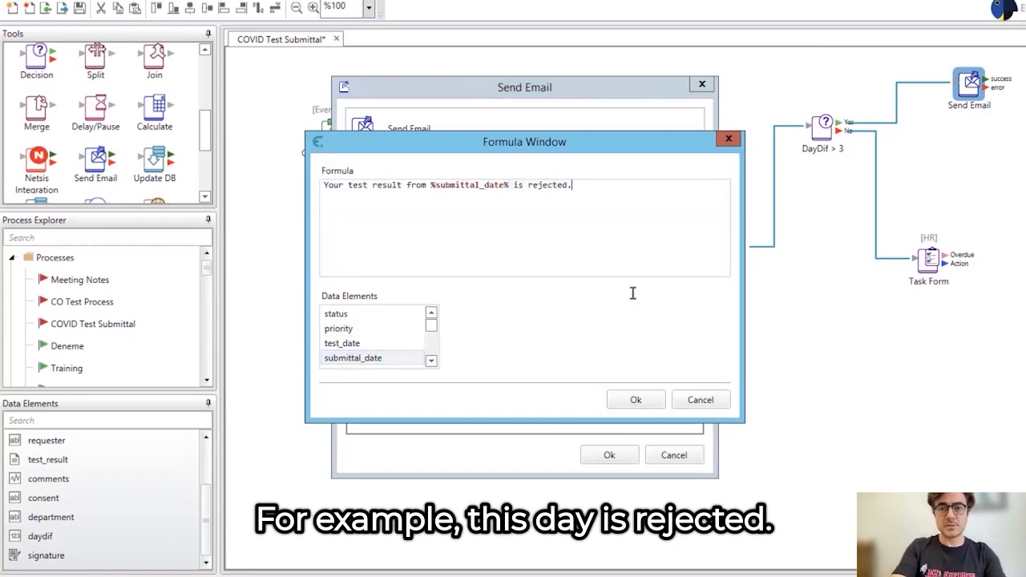
left_click(636, 400)
left_click(620, 453)
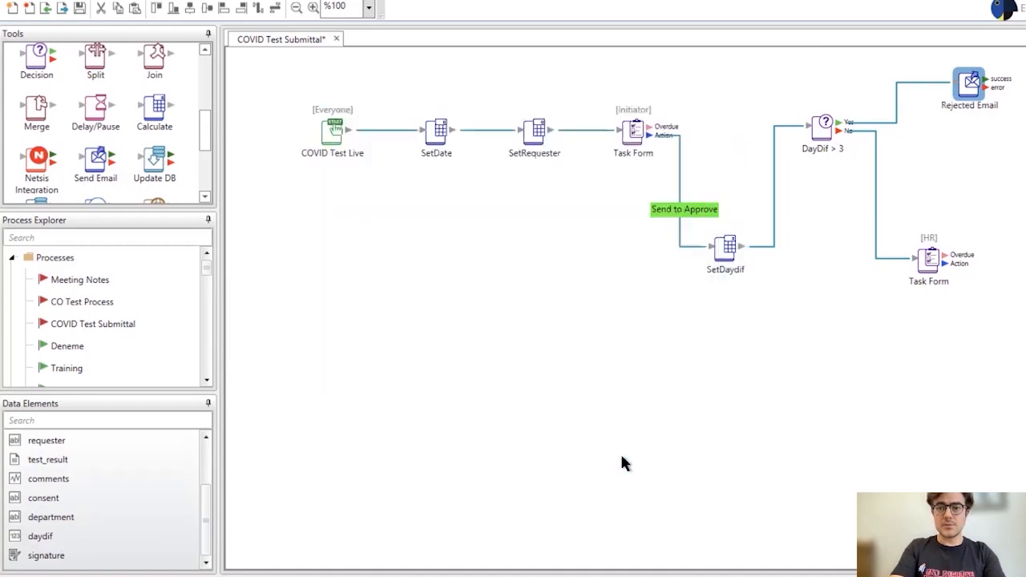
left_click(564, 394)
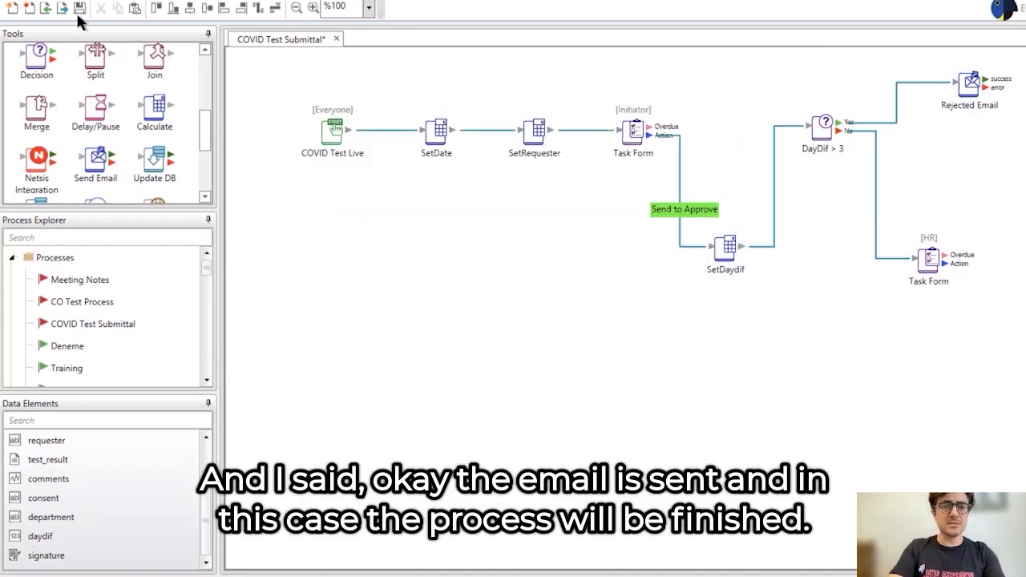
Add a Terminate element to the right of and slightly below Rejected Email.
left_click(205, 116)
left_click_drag(204, 117, 204, 82)
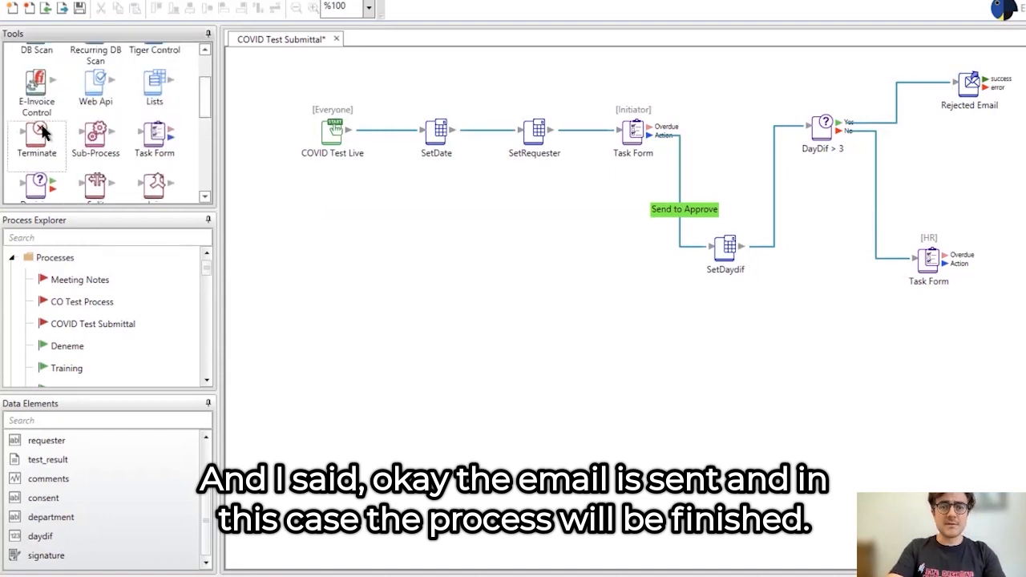
left_click_drag(964, 145, 1012, 160)
Add a Calculate element between Rejected Email and Terminate that sets status to "Request rejected!".
left_click_drag(202, 98, 901, 150)
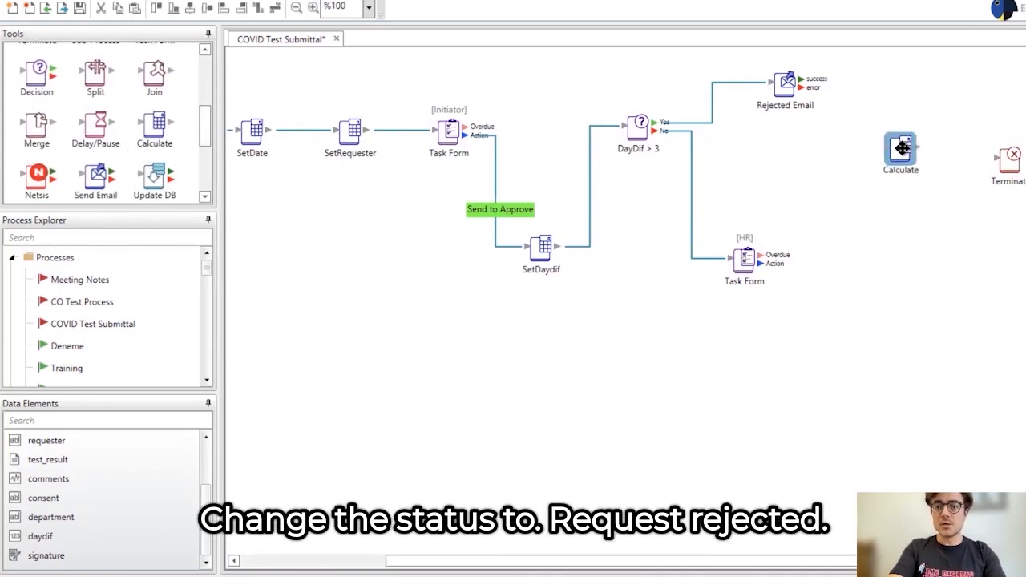
double_click(902, 150)
left_click(627, 320)
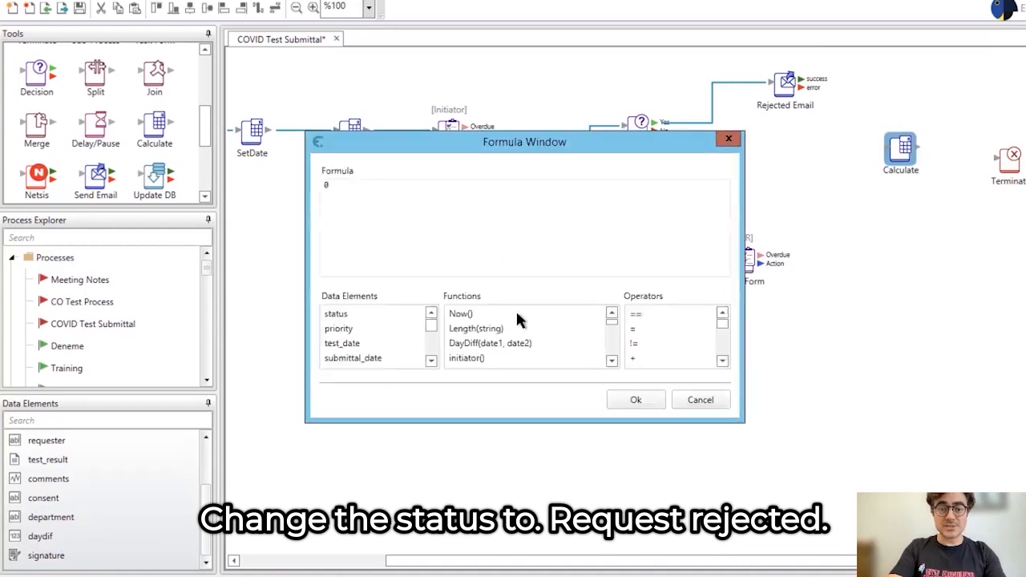
left_click(404, 189)
type("@")
key("BackSpace")
type("\"Request rejected!")
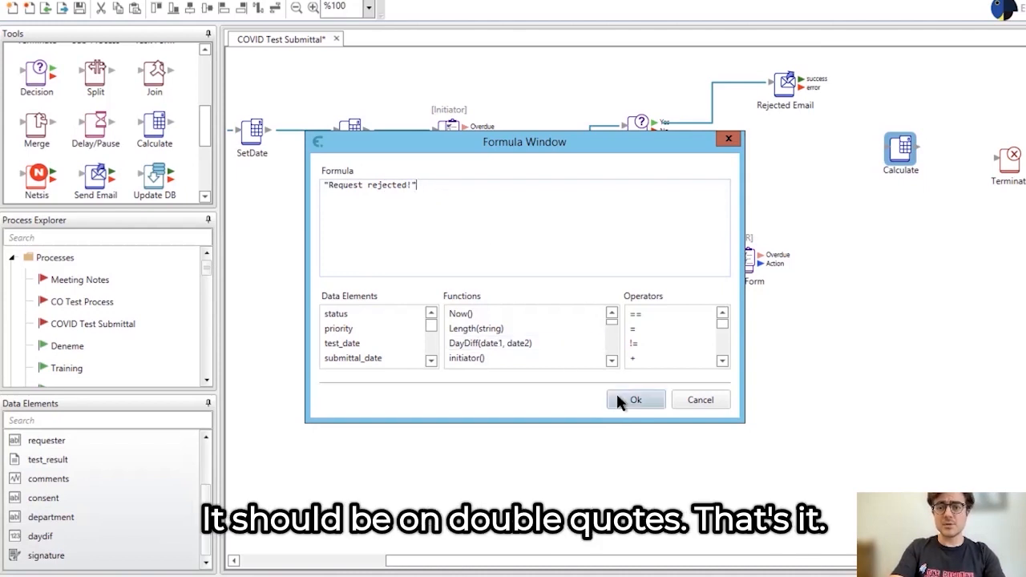
left_click(619, 398)
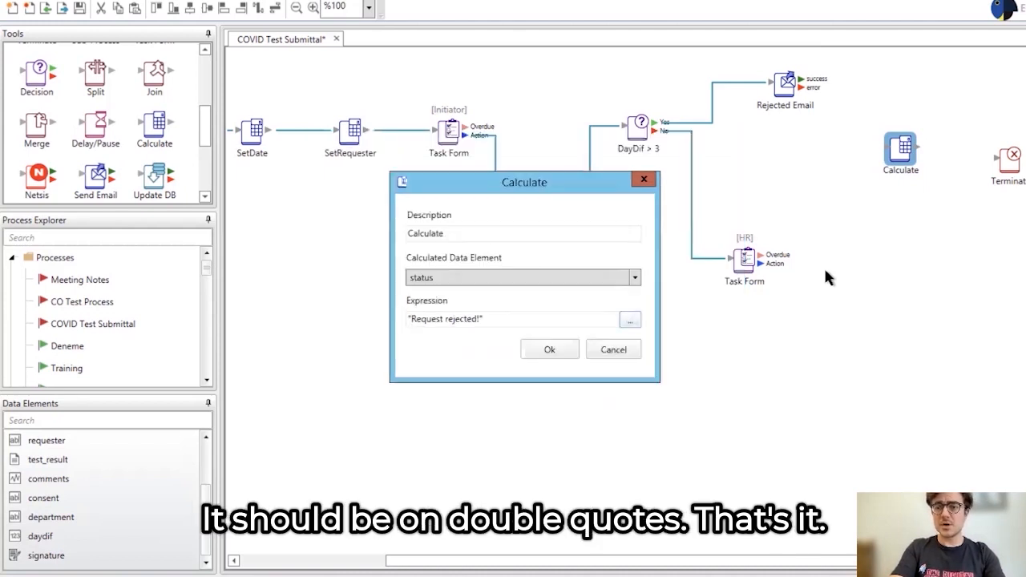
left_click(566, 350)
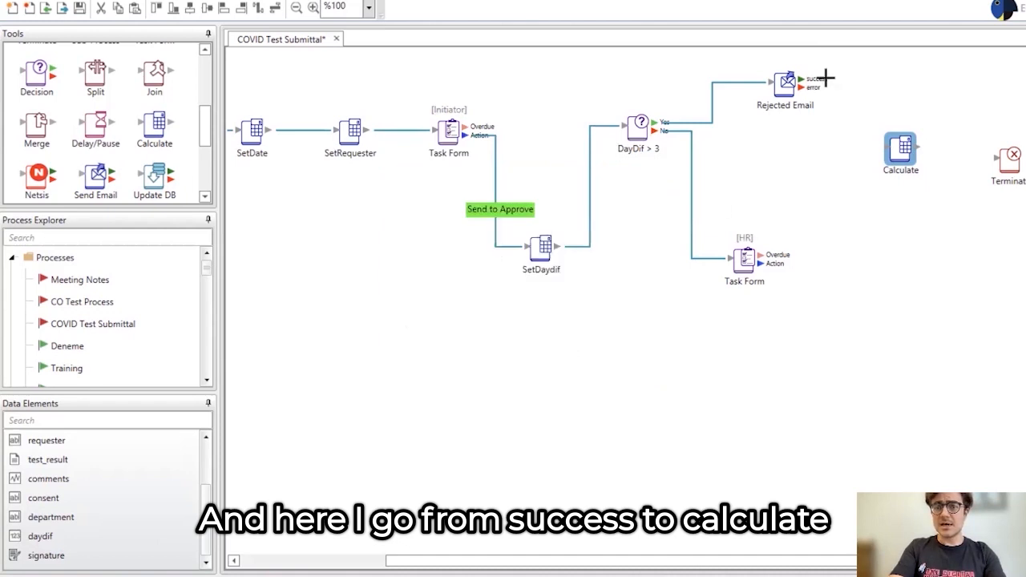
Connect Rejected Email's success output to Calculate, and Calculate to Terminate.
left_click_drag(826, 78, 888, 156)
left_click_drag(821, 78, 998, 158)
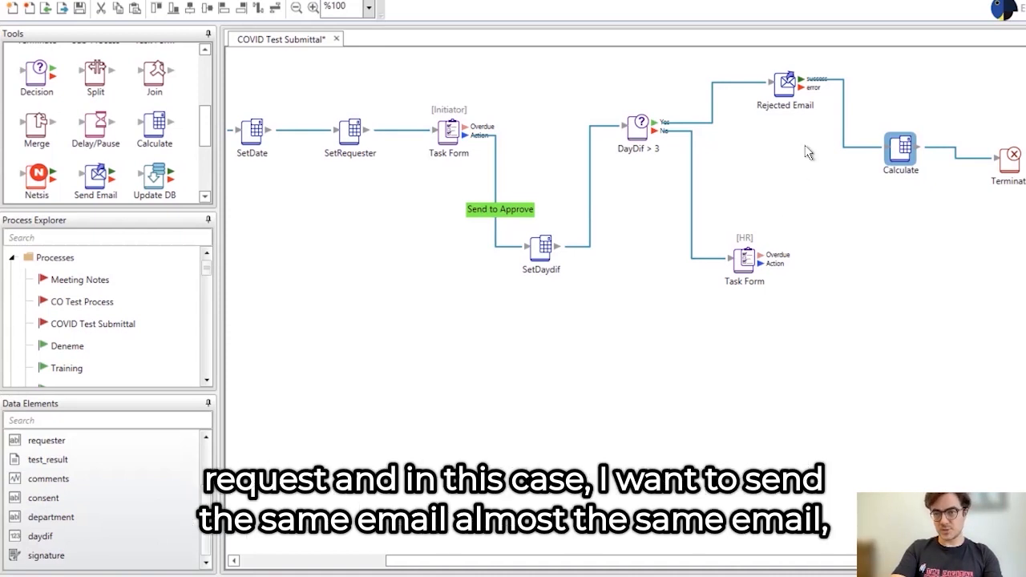
Duplicate the Rejected Email element and place the copy below the Calculate element.
left_click(781, 81)
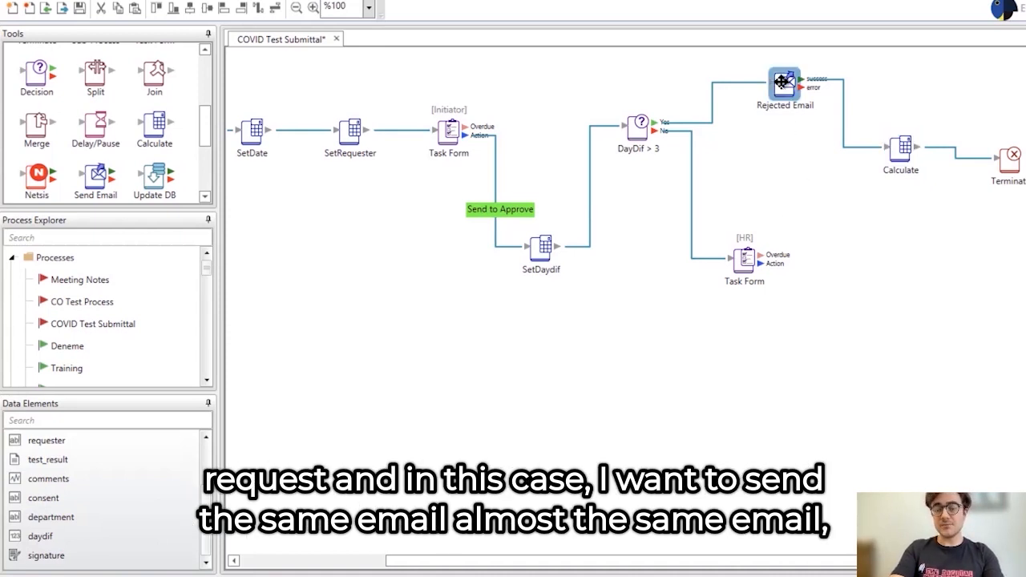
left_click(879, 240)
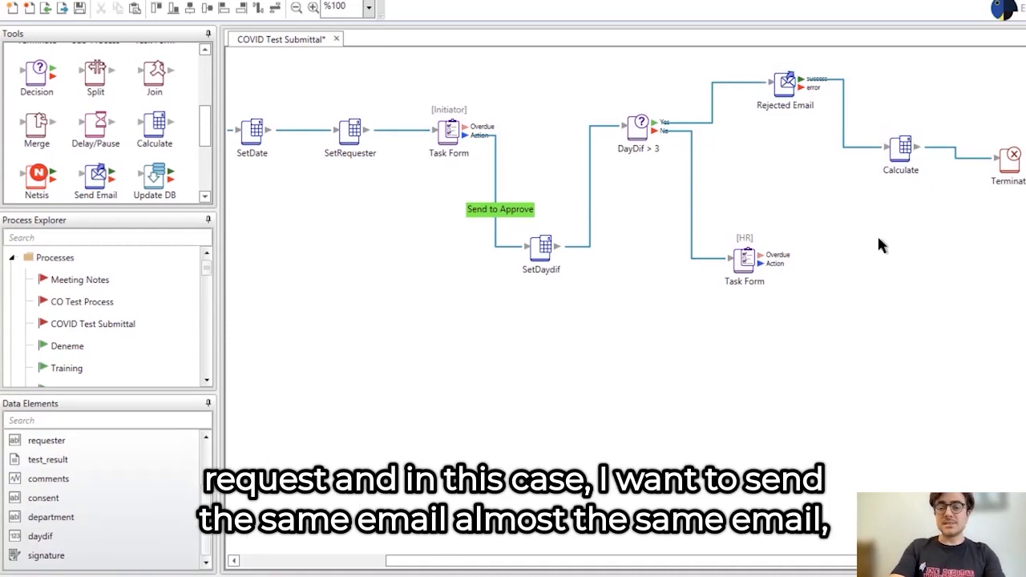
key("ctrl+v")
left_click_drag(771, 72, 893, 228)
Change the copied email element's description to "Approved Email".
double_click(894, 228)
left_click(503, 201)
double_click(503, 201)
type("Approve")
key("BackSpace")
key("BackSpace")
key("BackSpace")
type("oved")
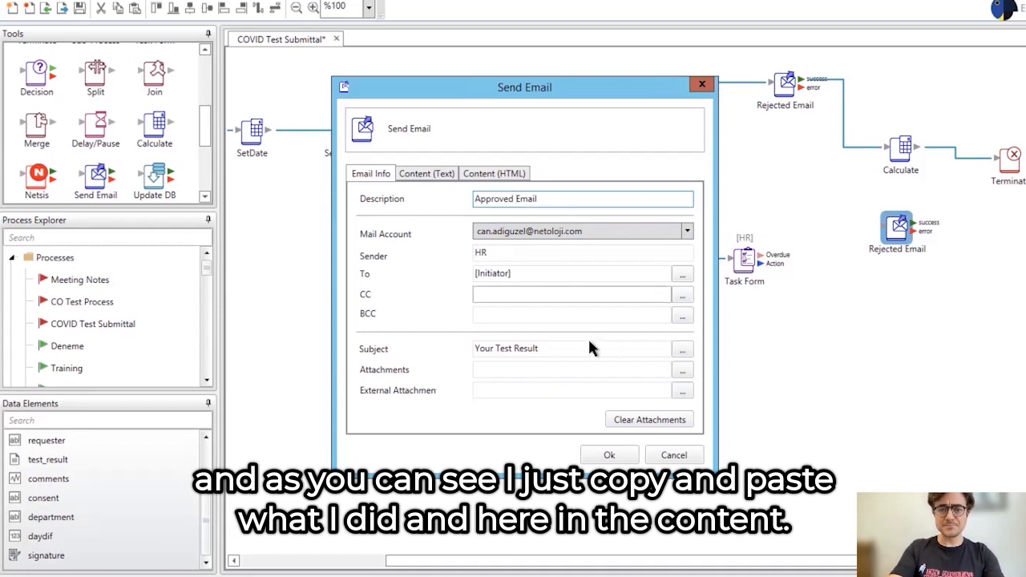
Change the copied email's text message to "Your test result from %submittal_date% is approved." and confirm the email settings.
left_click(432, 174)
left_click(593, 229)
key("shift+Left")
key("shift+Left")
key("shift+Left")
key("shift+Left")
key("shift+Left")
key("shift+Left")
key("shift+Left")
key("shift+Left")
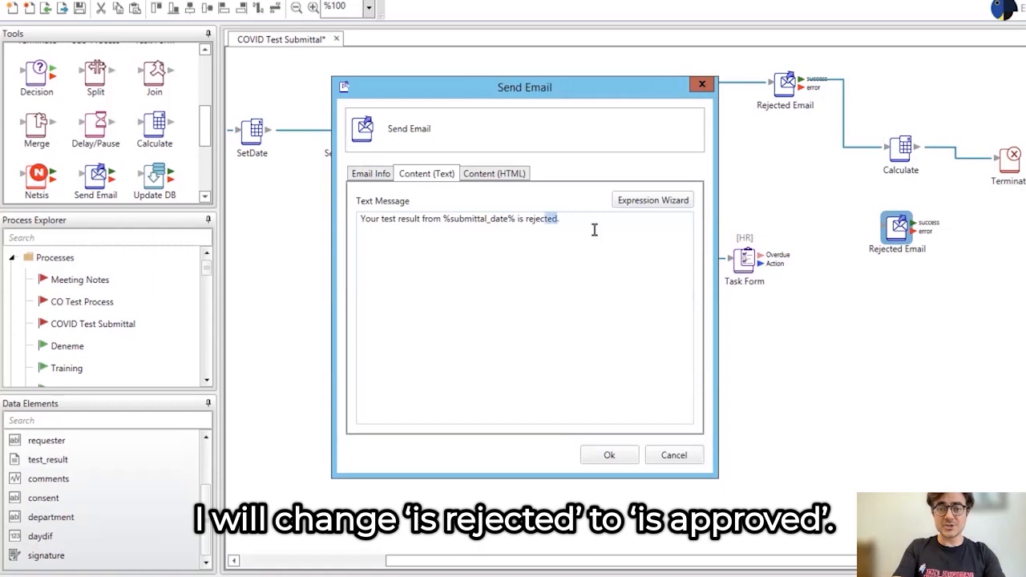
type("a")
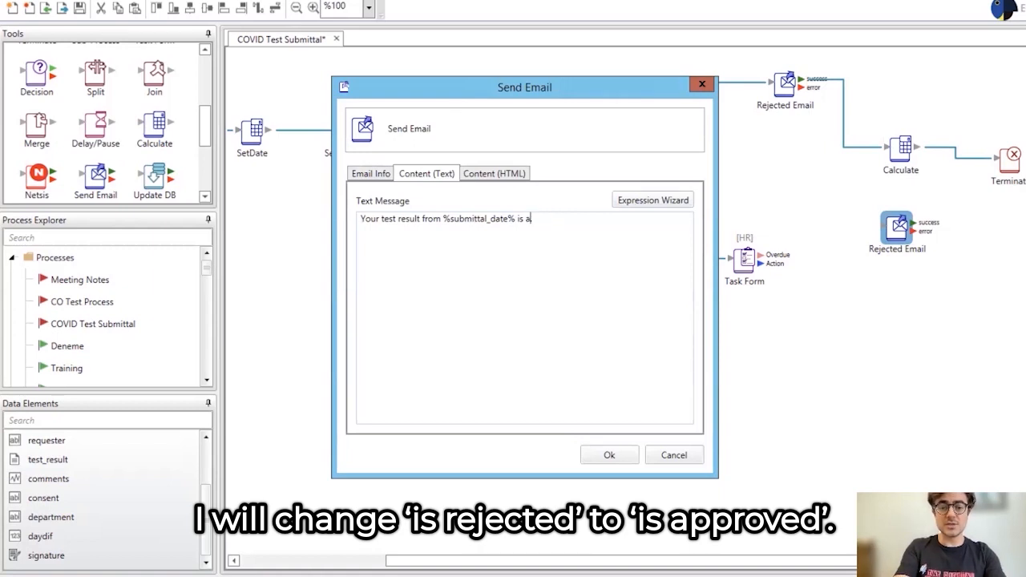
type("pproved.")
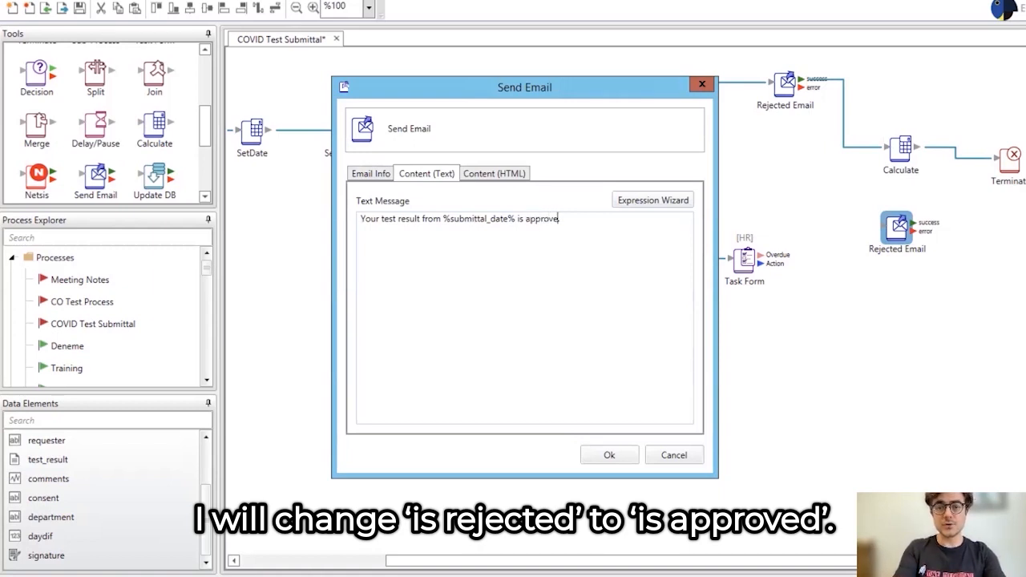
left_click(624, 452)
left_click(862, 375)
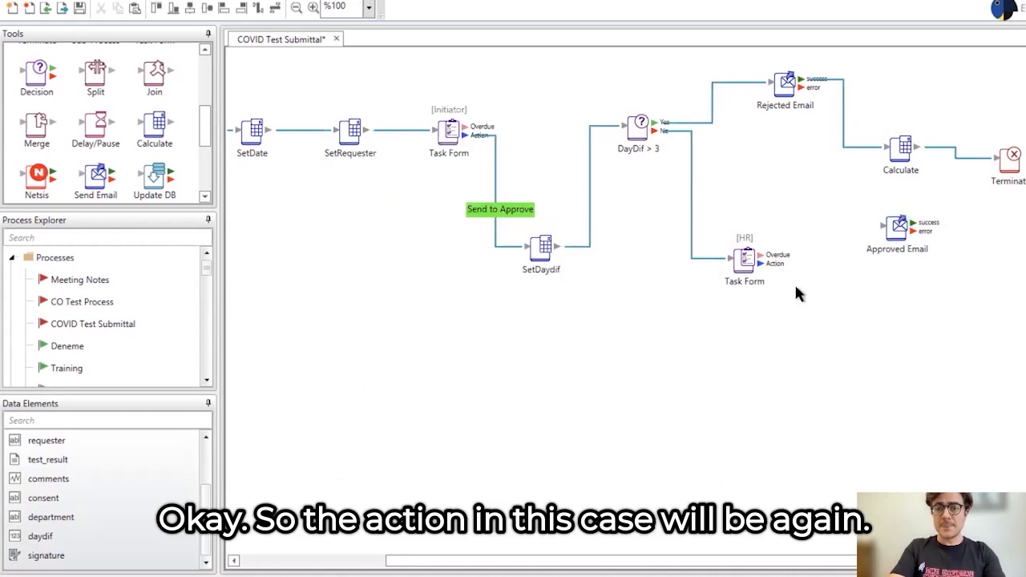
Connect the HR Task Form's Action output to Approved Email and set the connection's button text to "Approve".
left_click_drag(775, 265, 897, 226)
triple_click(556, 158)
type("Approve")
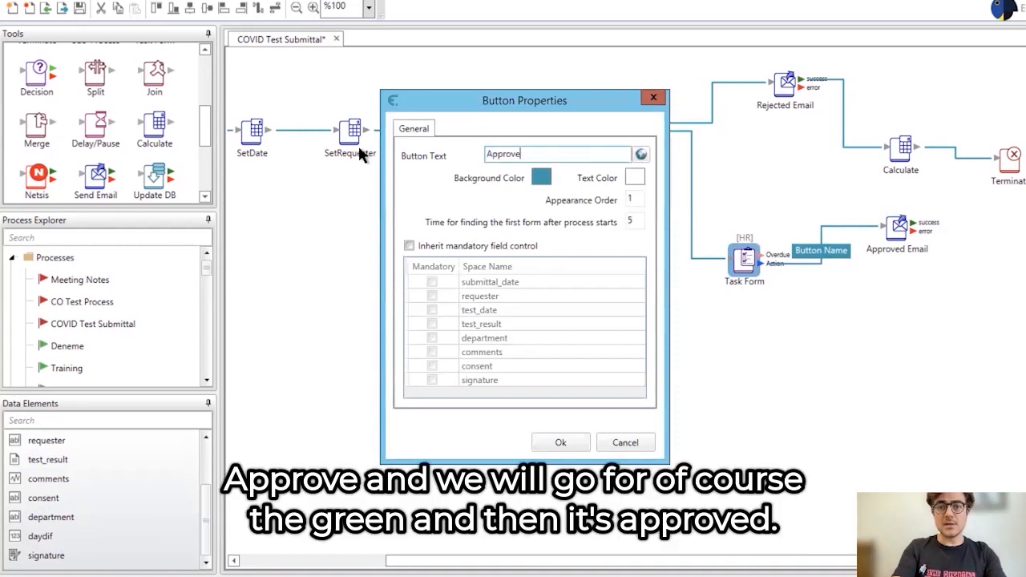
Give the Approve button a green #44D62C background and black text, and confirm its properties.
left_click(542, 178)
left_click_drag(560, 271, 528, 272)
type("44D62C")
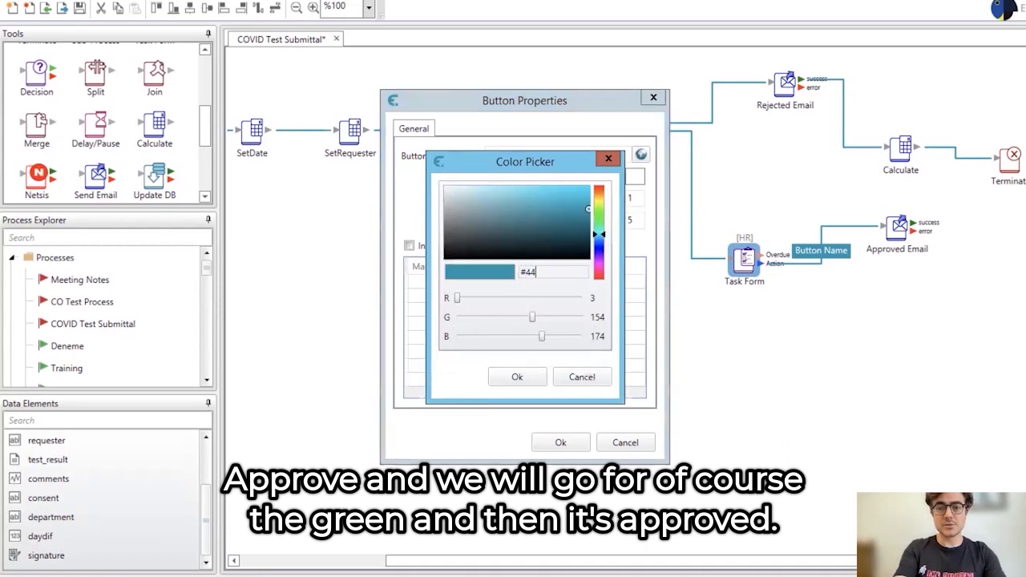
left_click(517, 377)
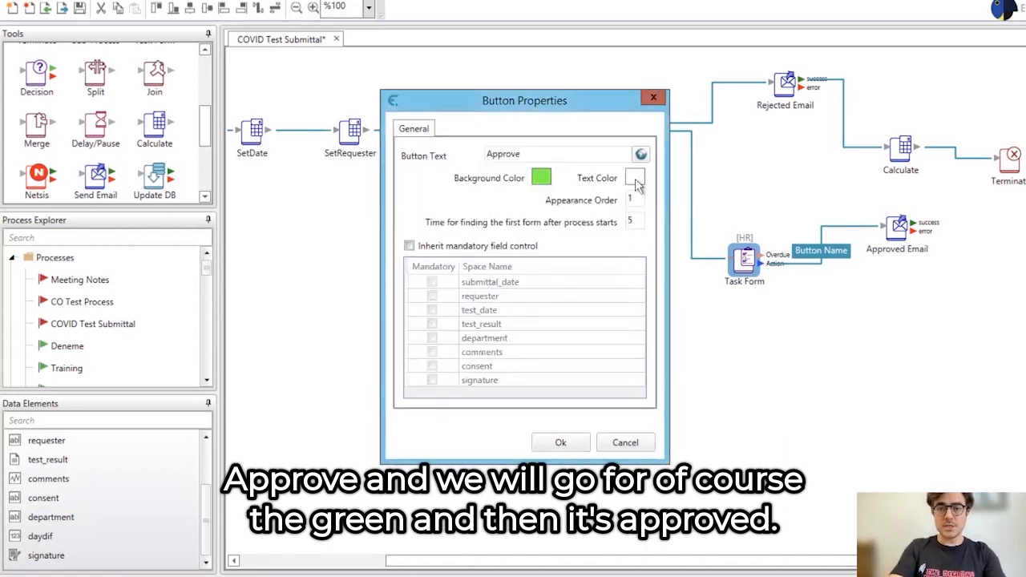
left_click(634, 178)
left_click(517, 376)
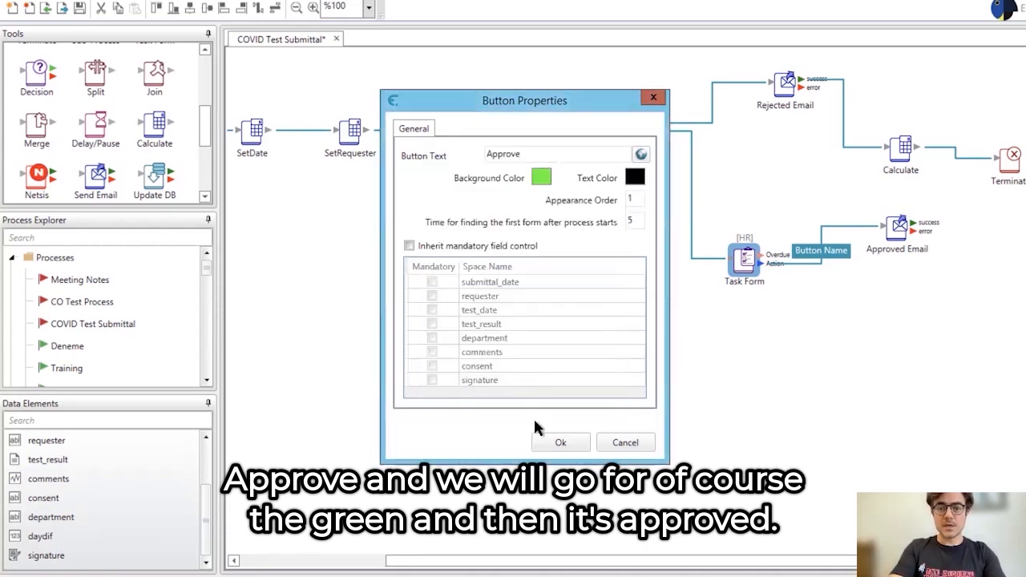
left_click(551, 442)
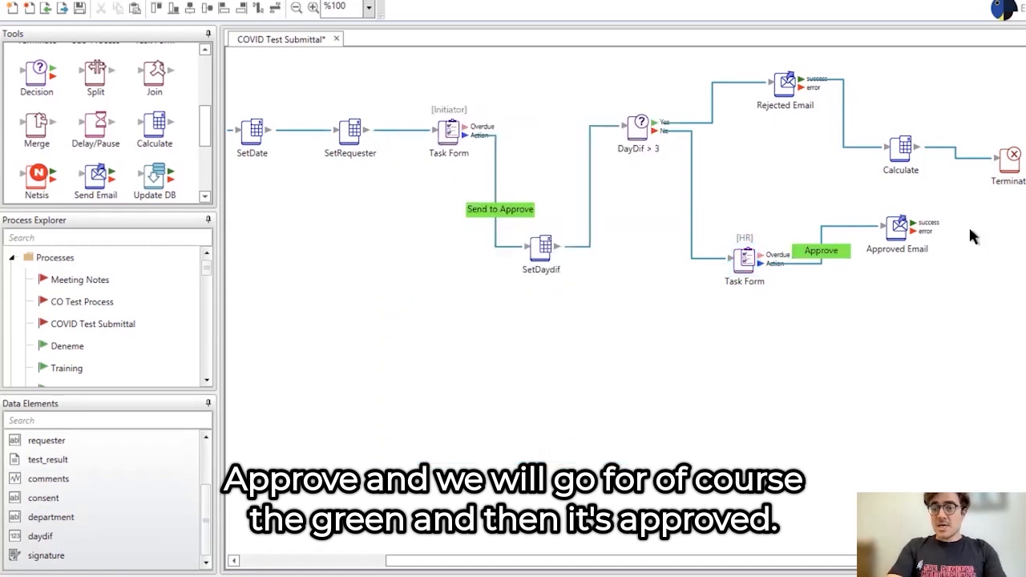
Duplicate the Calculate element and place the copy to the right of and slightly below Approved Email.
left_click(934, 224)
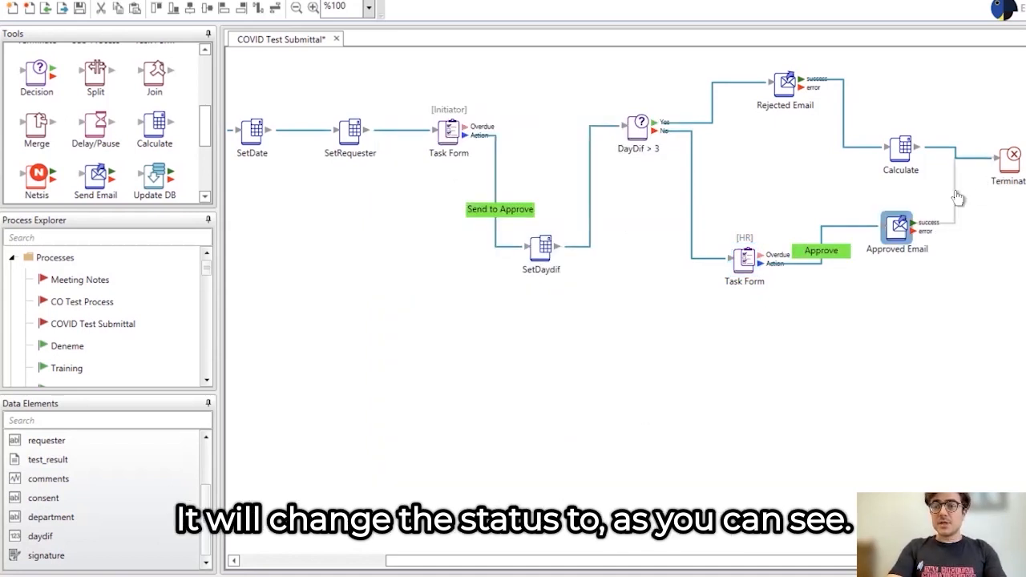
left_click(896, 148)
key("ctrl+c")
left_click(939, 323)
key("ctrl+v")
left_click(936, 314)
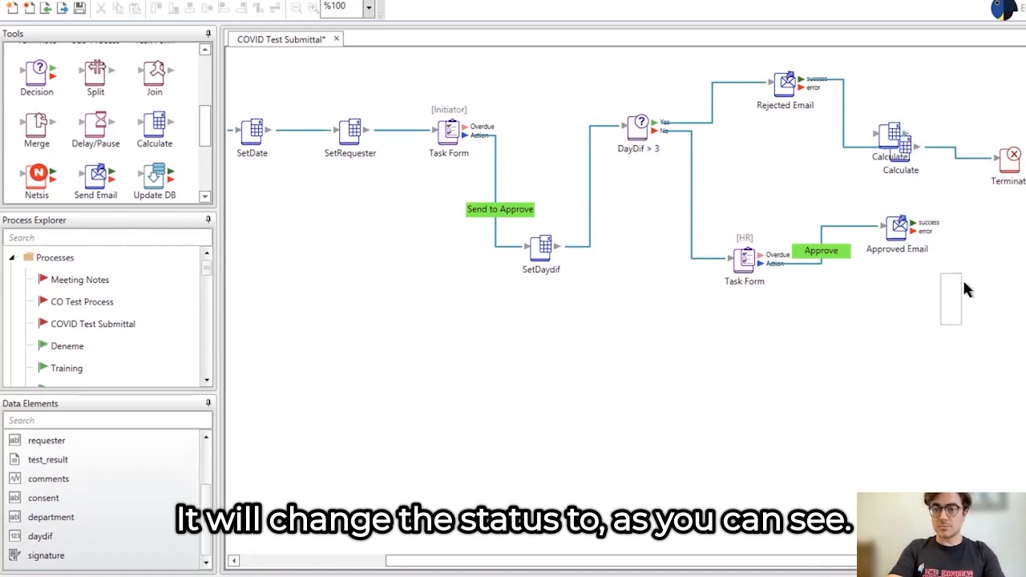
left_click_drag(888, 133, 970, 273)
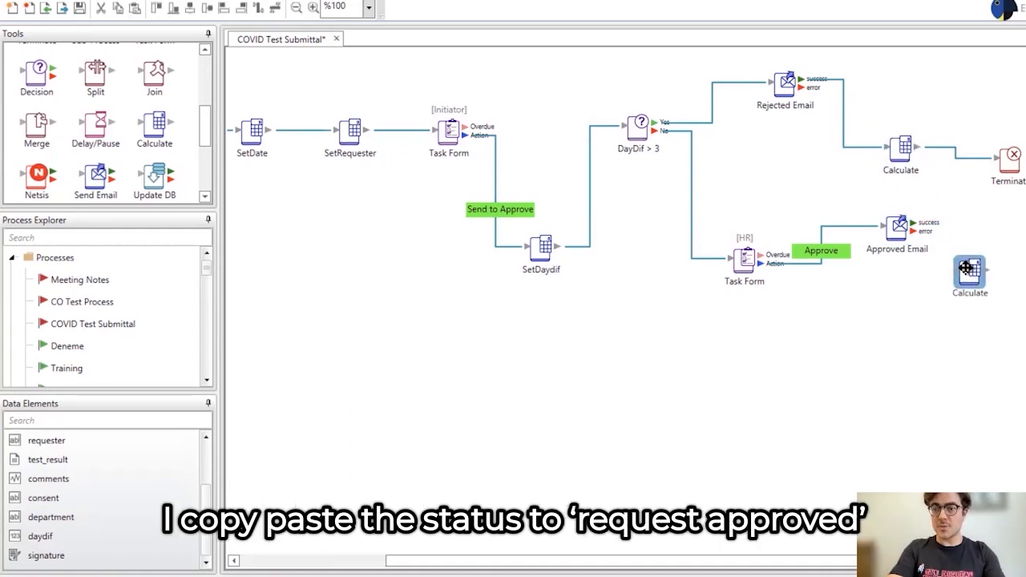
Change the copied Calculate element's status expression to "Request approved!" and confirm it.
double_click(970, 273)
left_click(479, 318)
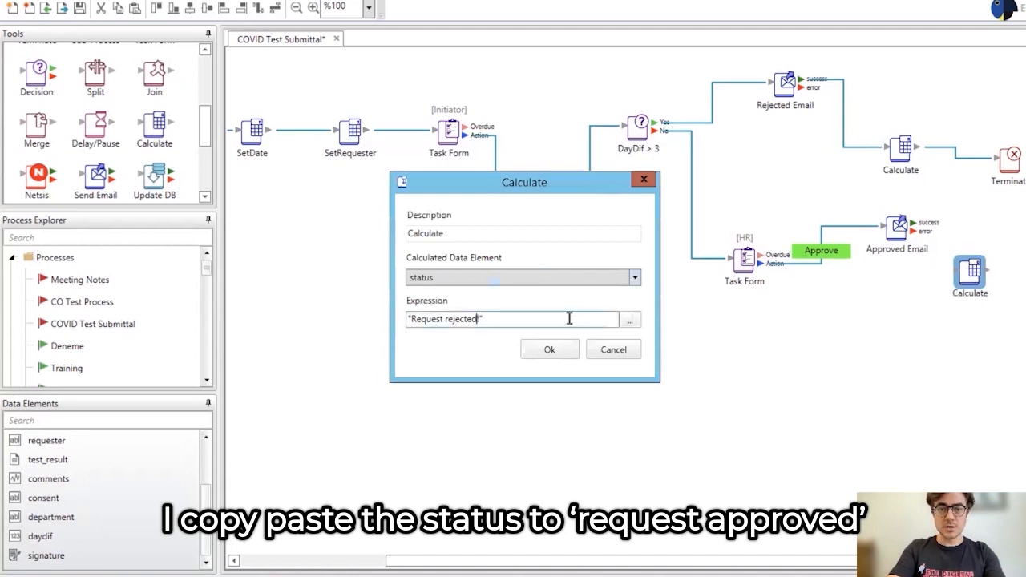
key("shift+Left")
key("shift+Left")
key("shift+Left")
key("shift+Left")
key("shift+Left")
key("shift+Left")
type("a")
key("BackSpace")
key("BackSpace")
type("pprove")
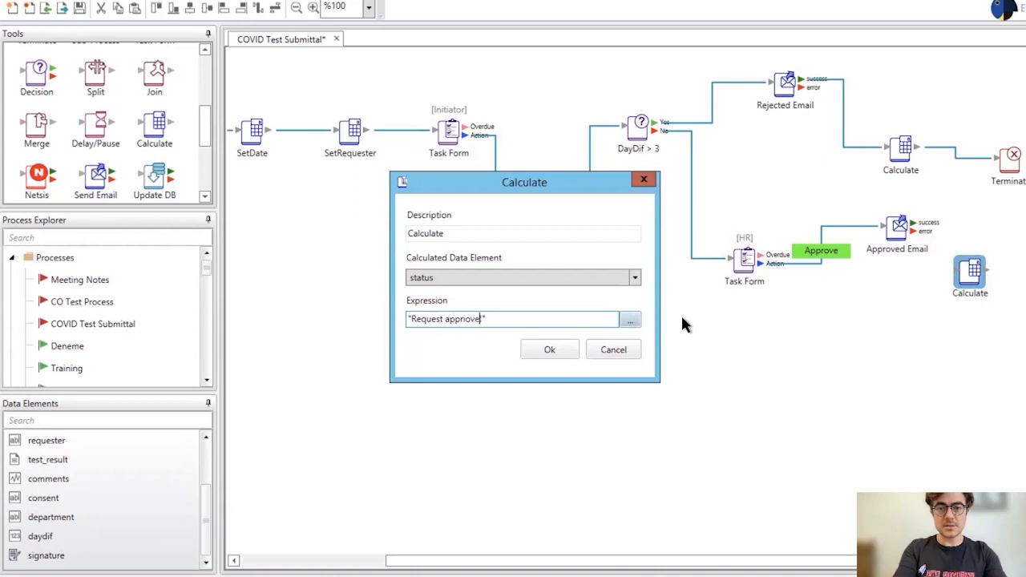
key("BackSpace")
key("BackSpace")
key("BackSpace")
type("oved")
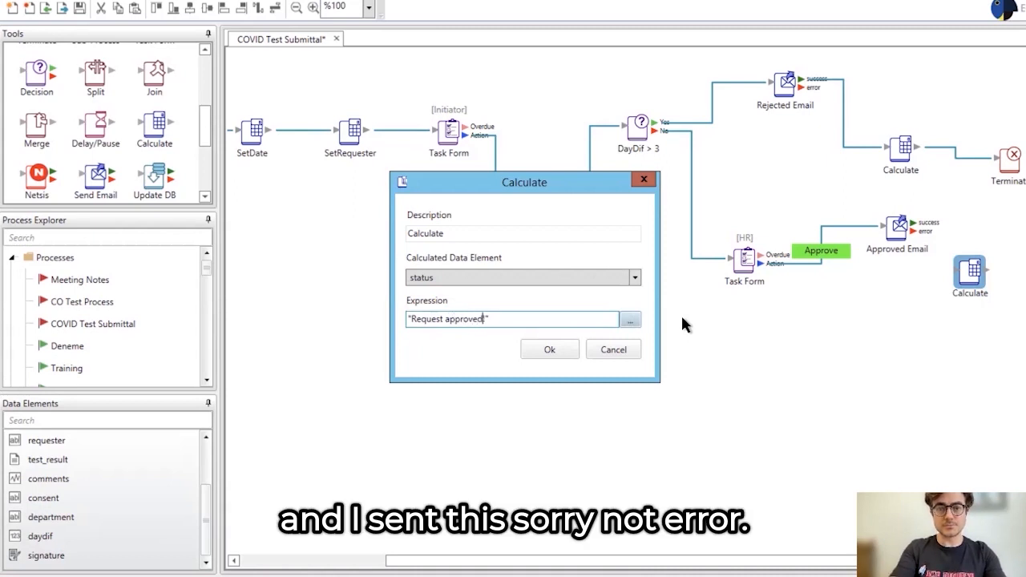
left_click(561, 349)
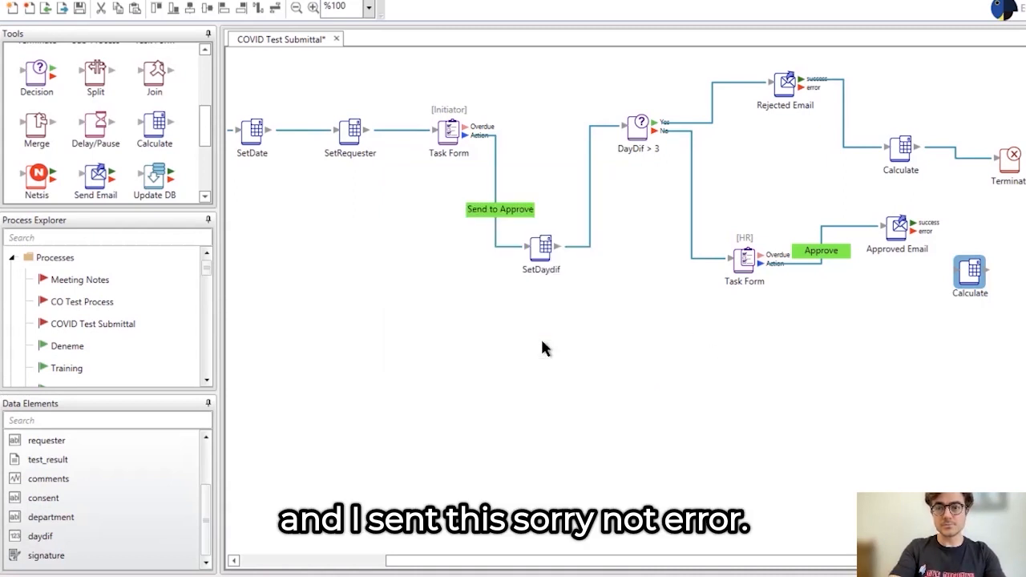
left_click_drag(918, 229, 955, 268)
left_click(927, 232)
left_click(913, 224)
left_click(932, 240)
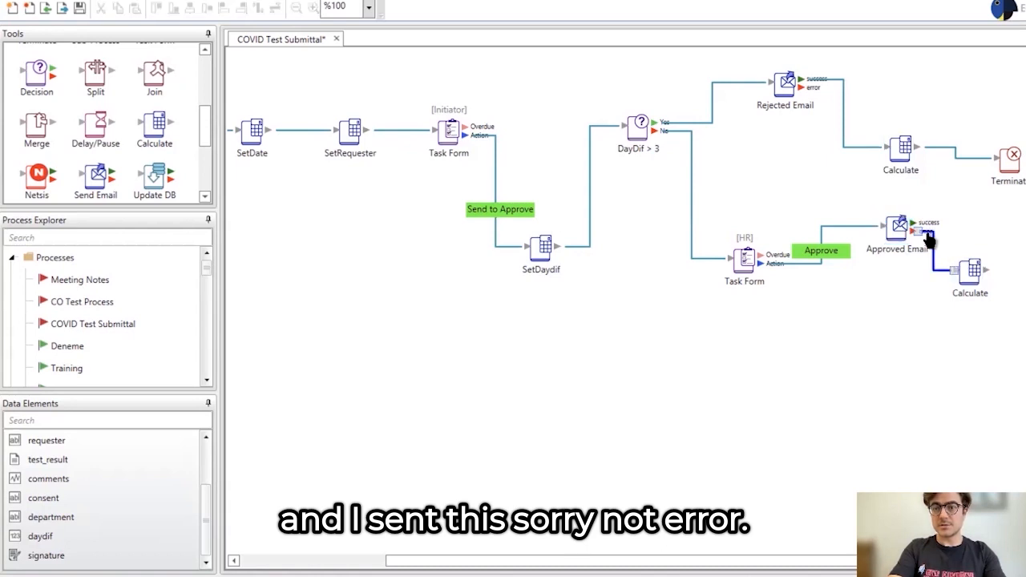
Connect Approved Email's success output to the copied Calculate, and that Calculate to Terminate.
left_click_drag(914, 222, 983, 272)
left_click_drag(996, 192, 1006, 175)
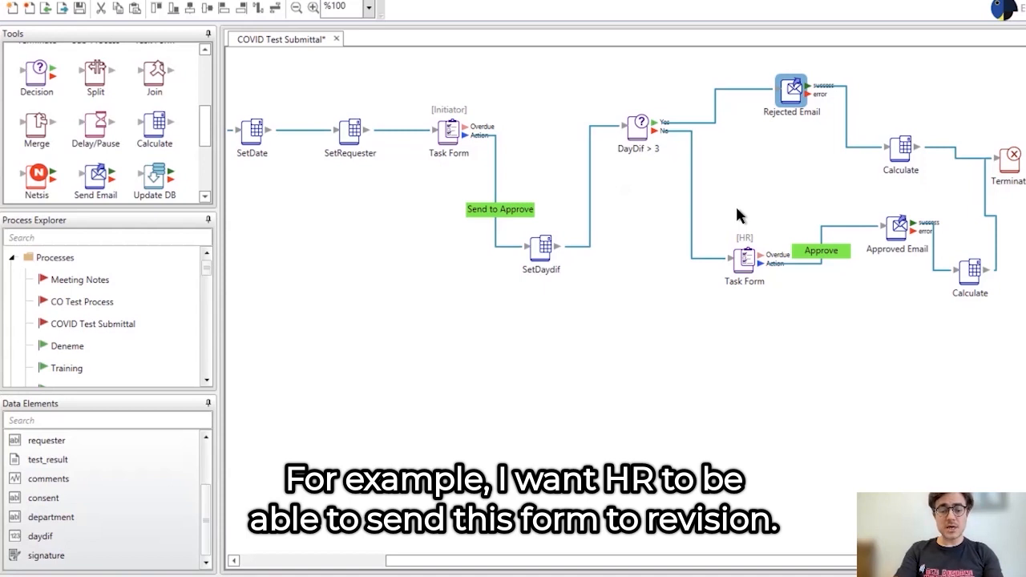
Duplicate the Initiator Task Form and place the copy below the HR Task Form.
left_click(451, 130)
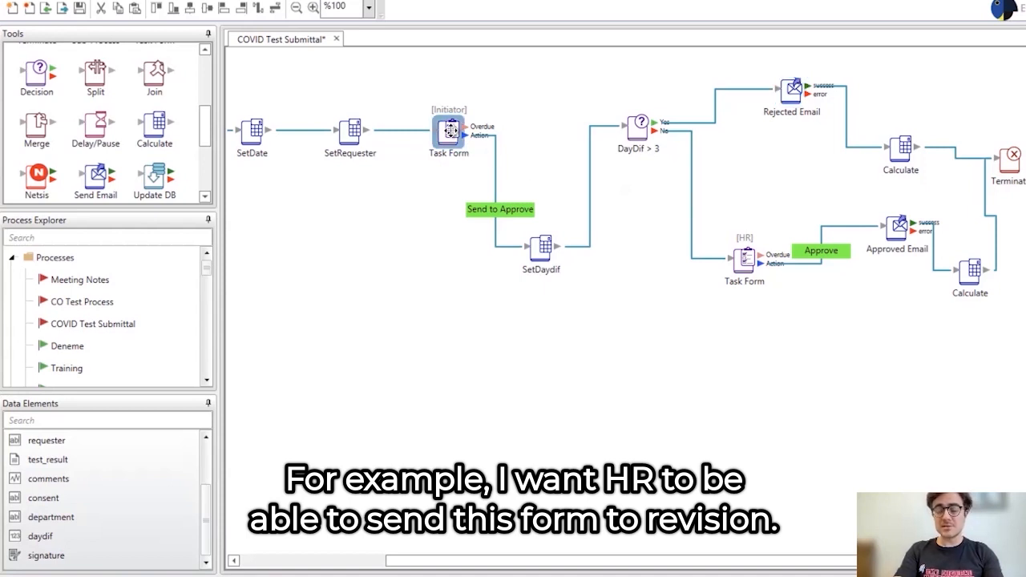
key("super")
key("super")
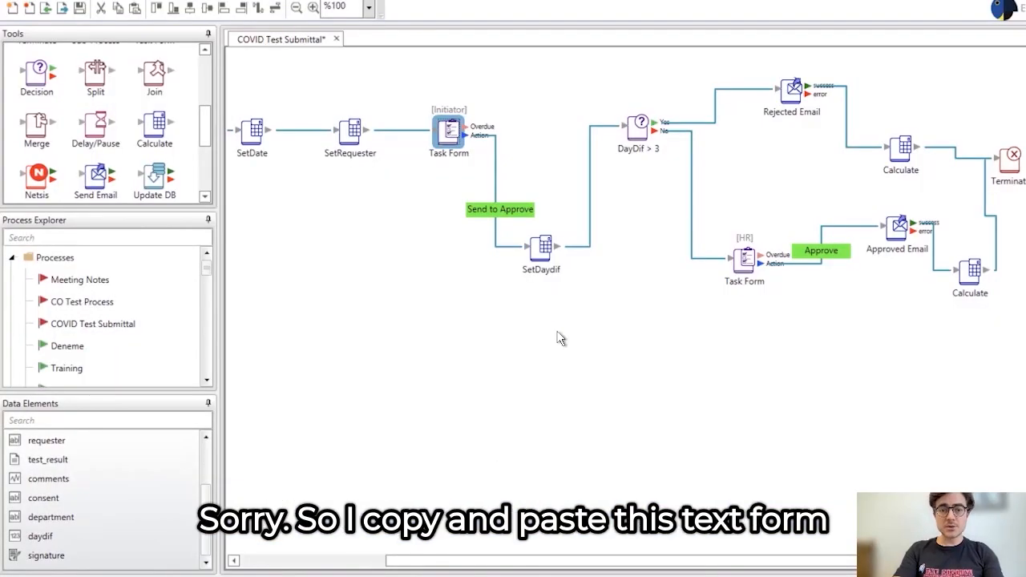
key("ctrl+c")
key("ctrl+v")
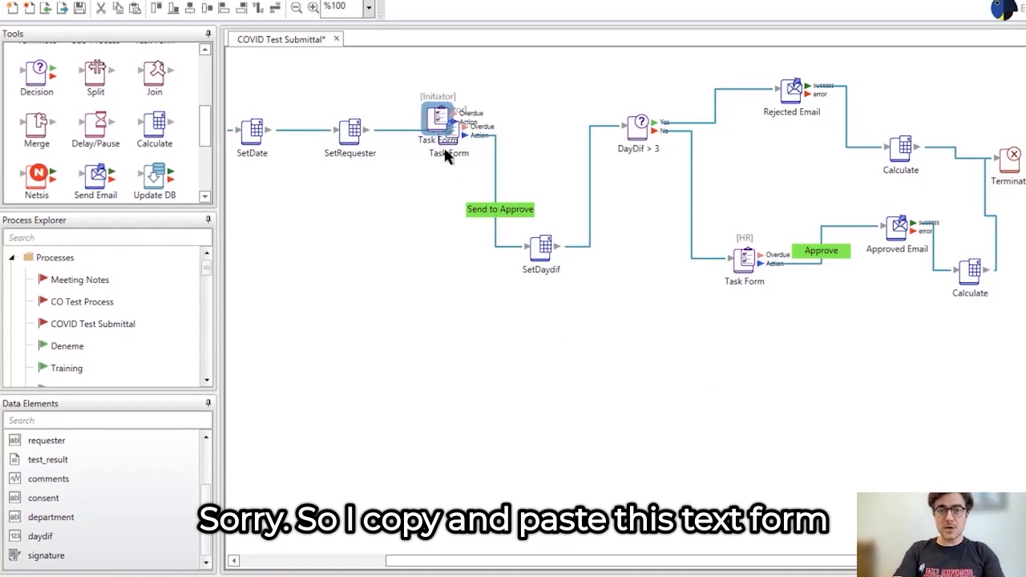
left_click_drag(431, 112, 771, 366)
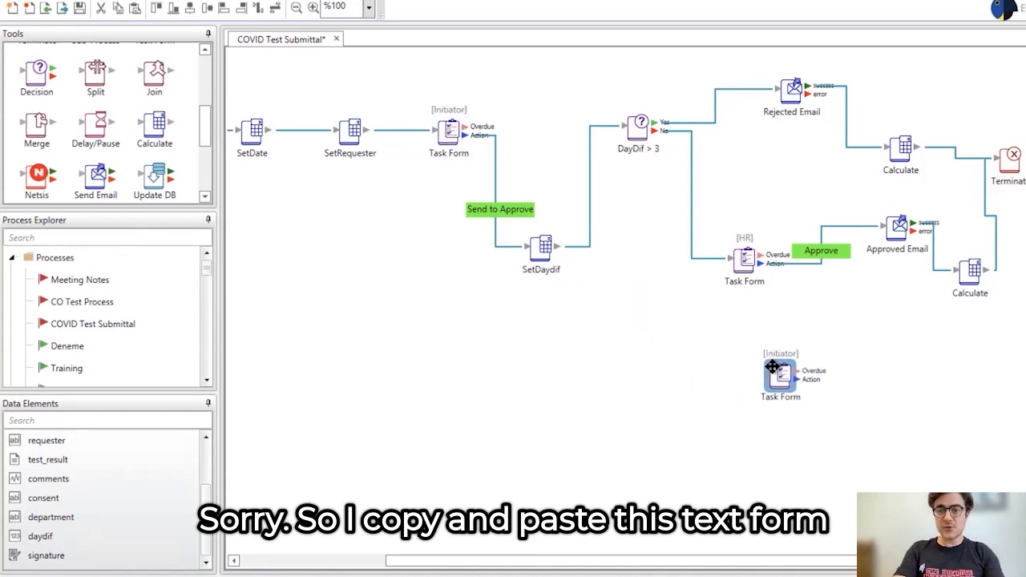
Connect the HR Task Form's Action output to the copied Initiator Task Form and set the button text to "Send to Revision".
left_click_drag(761, 265, 811, 382)
double_click(793, 341)
left_click_drag(569, 154, 407, 156)
type("Send to Revision")
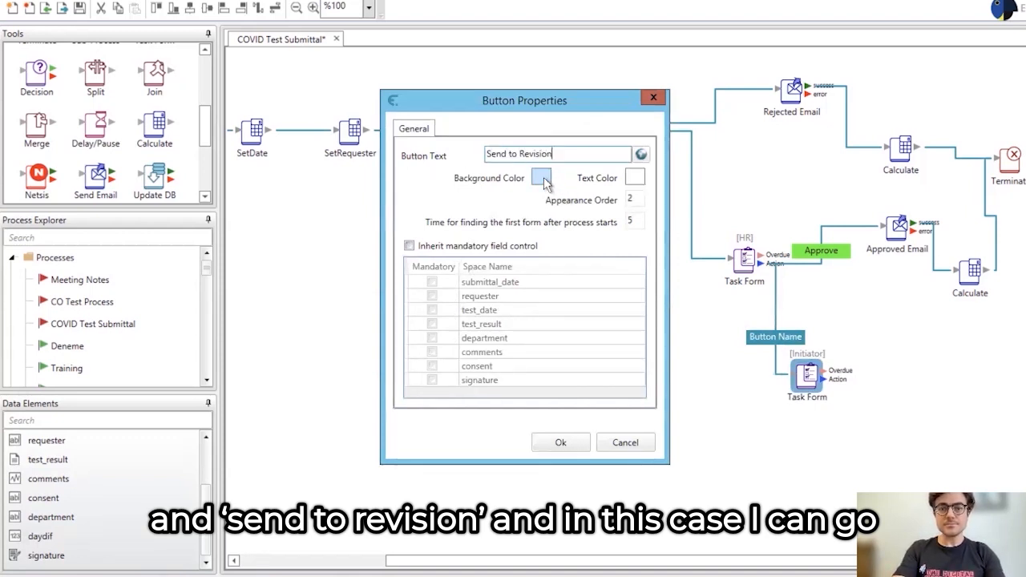
Give the Send to Revision button an orange background and black text, and confirm its properties.
left_click(542, 180)
left_click_drag(566, 272, 525, 272)
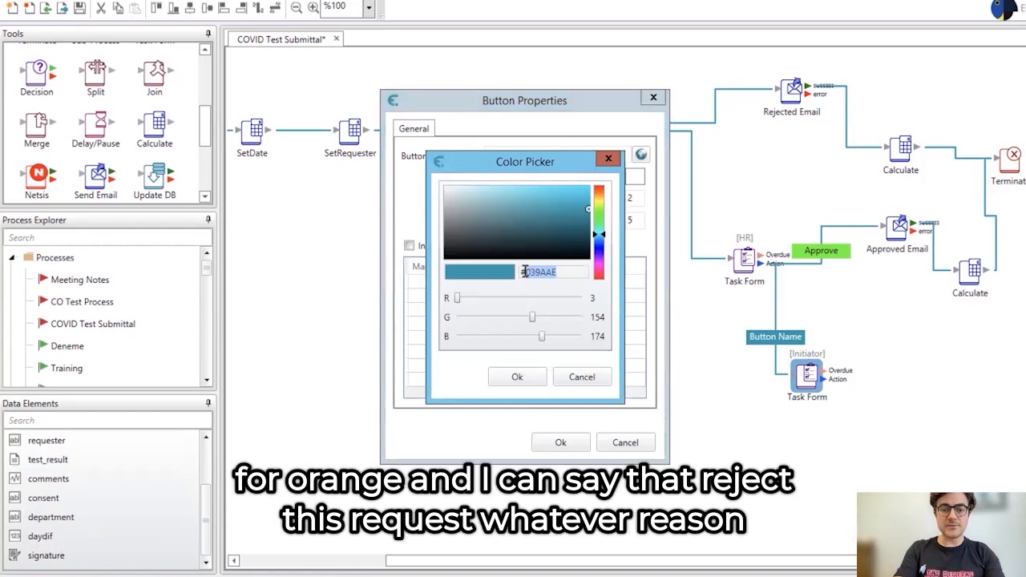
type("ffb9")
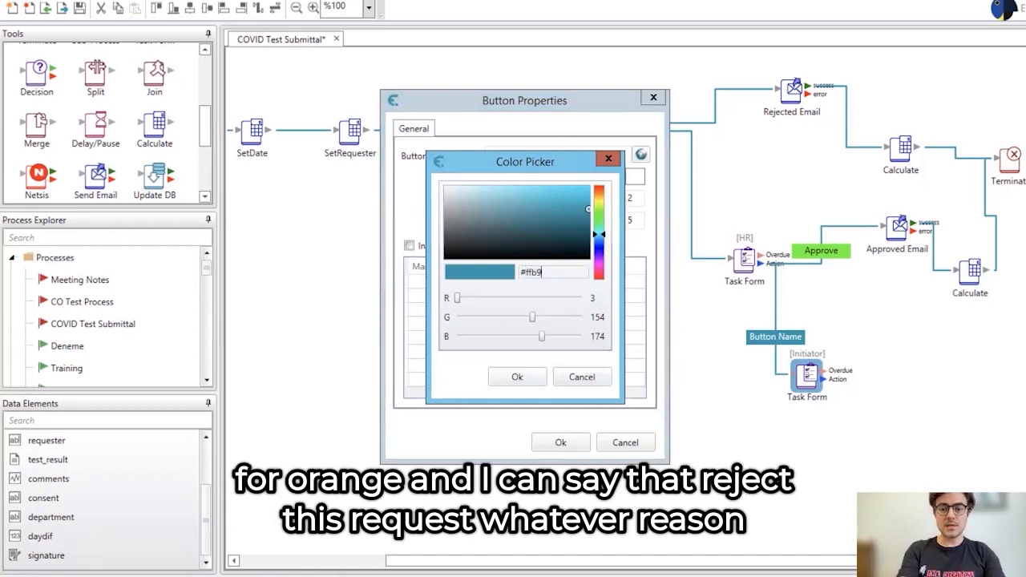
left_click(513, 377)
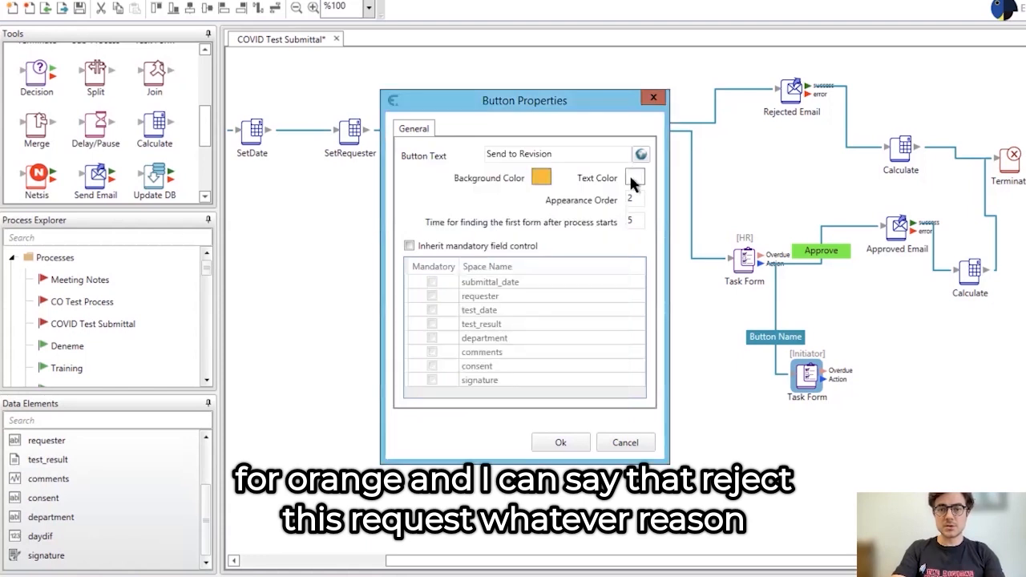
left_click(635, 178)
left_click_drag(502, 226, 504, 258)
left_click(513, 376)
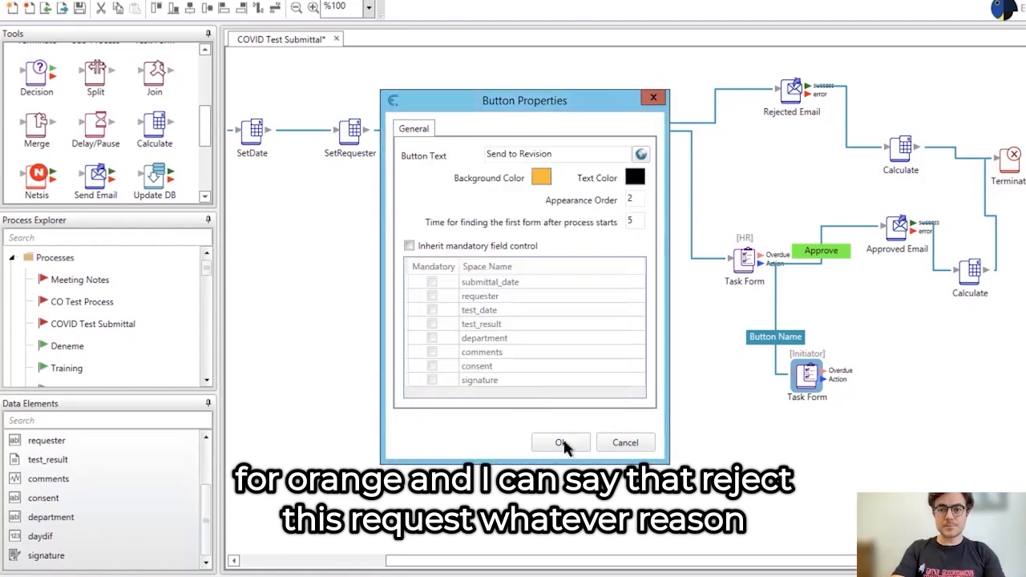
left_click(563, 446)
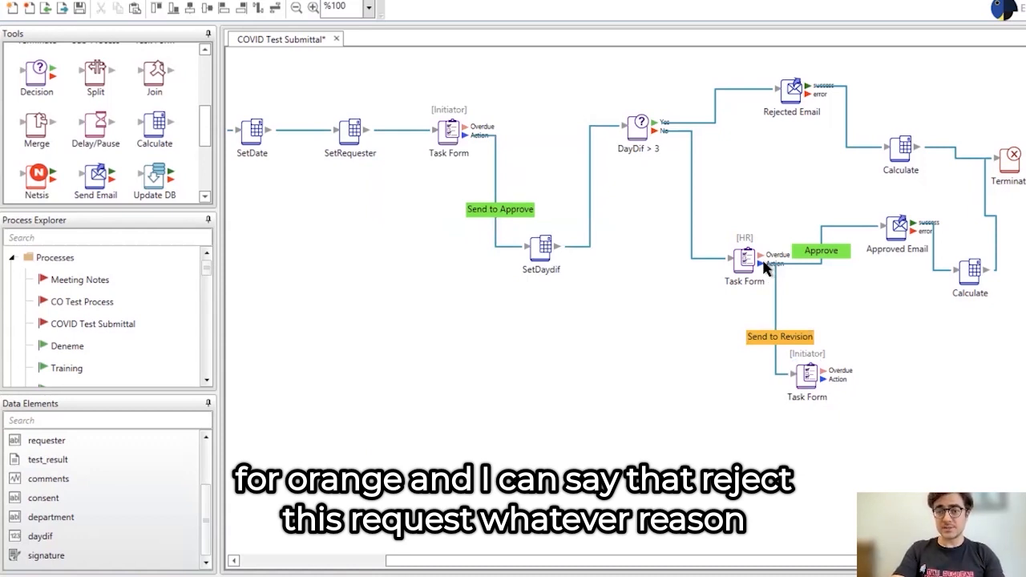
Connect the HR Task Form's Action output to Rejected Email and set the connection's button text to "Reject".
left_click(741, 261)
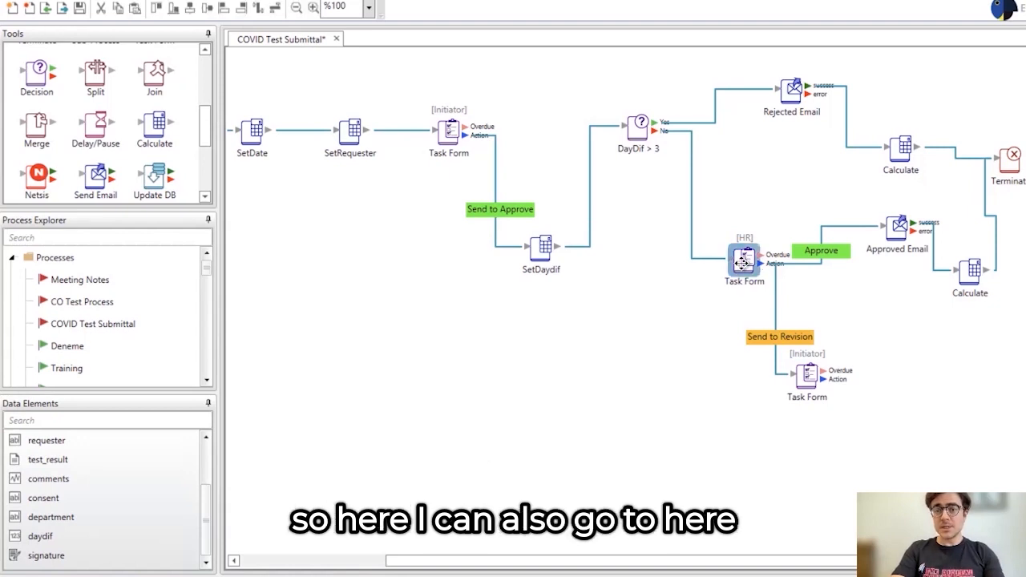
left_click_drag(771, 269, 791, 108)
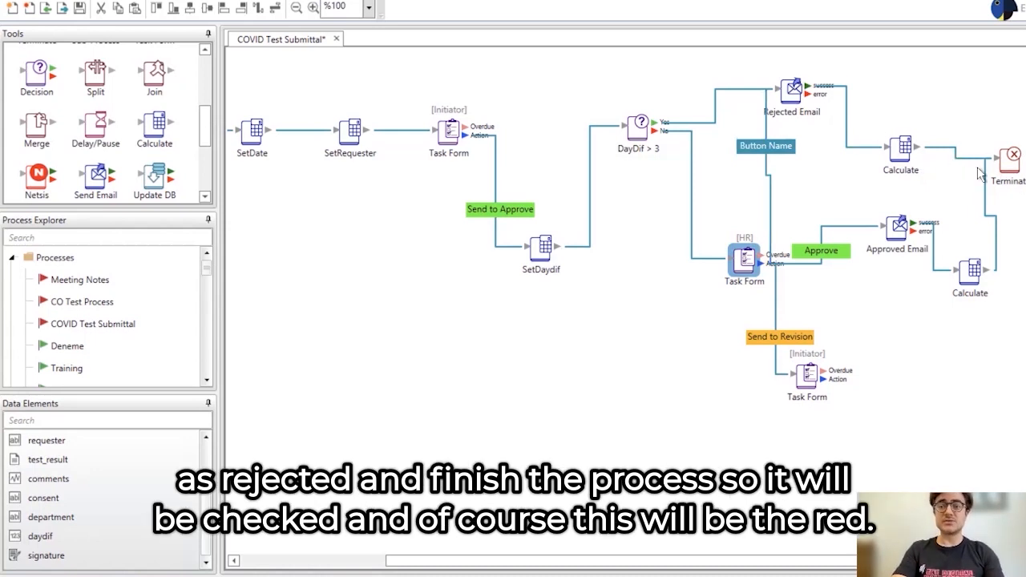
double_click(765, 146)
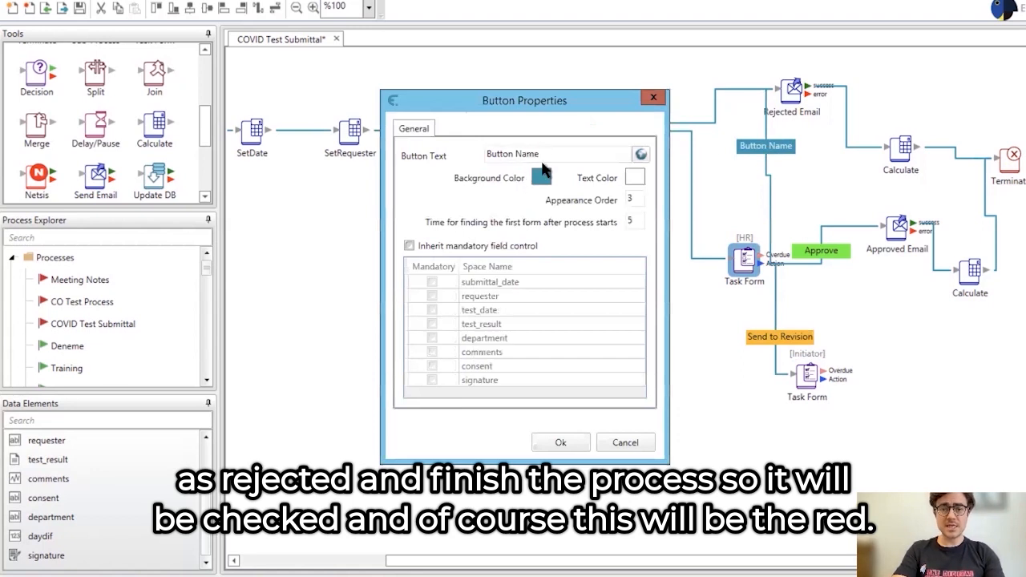
left_click(561, 154)
key("ctrl+a")
type("Reject")
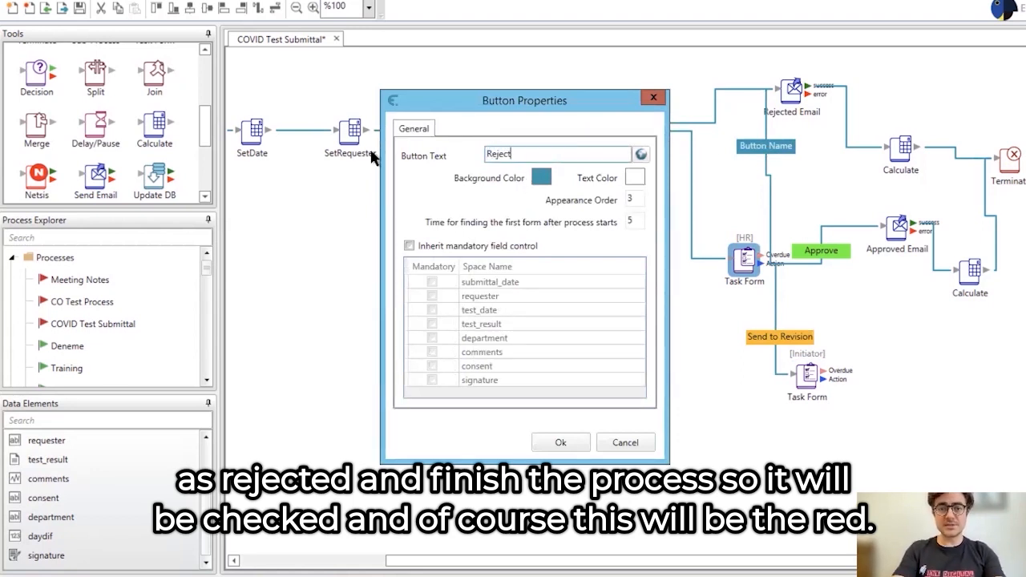
Give the Reject button a red #FF0000 background, confirm its properties, and shift the HR Task Form slightly left.
left_click(541, 178)
left_click(589, 188)
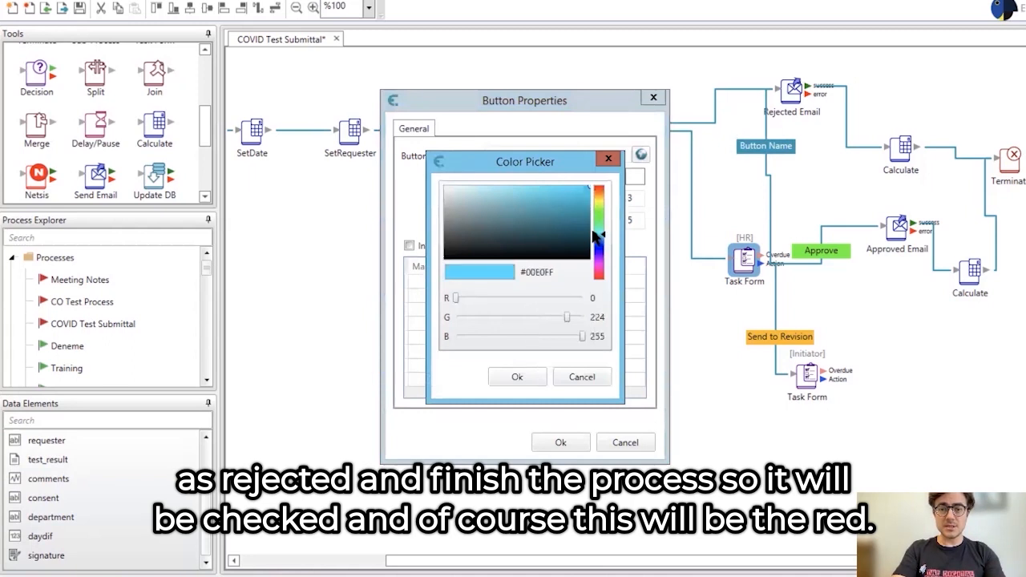
left_click_drag(604, 222, 629, 136)
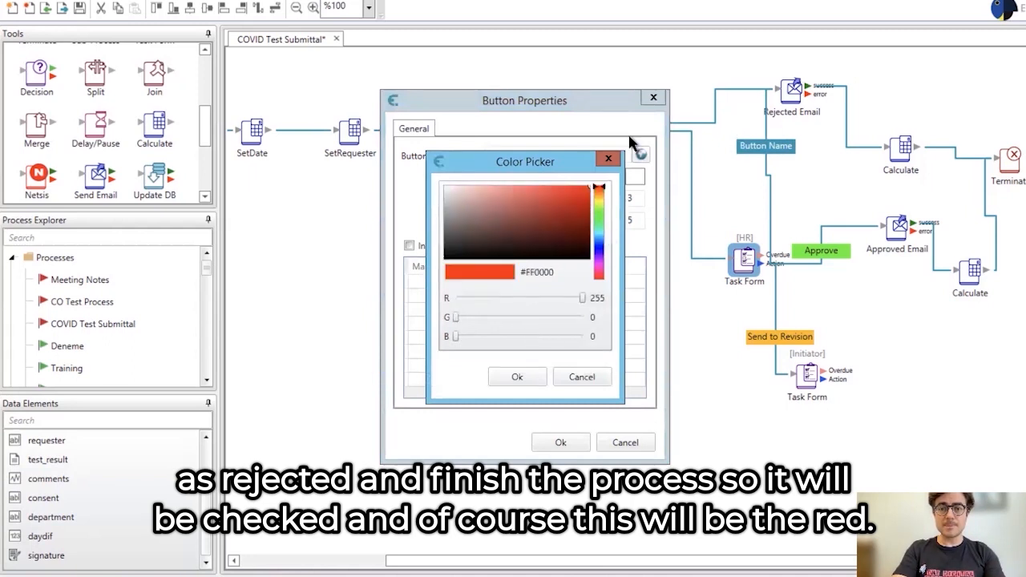
left_click(494, 373)
left_click(561, 442)
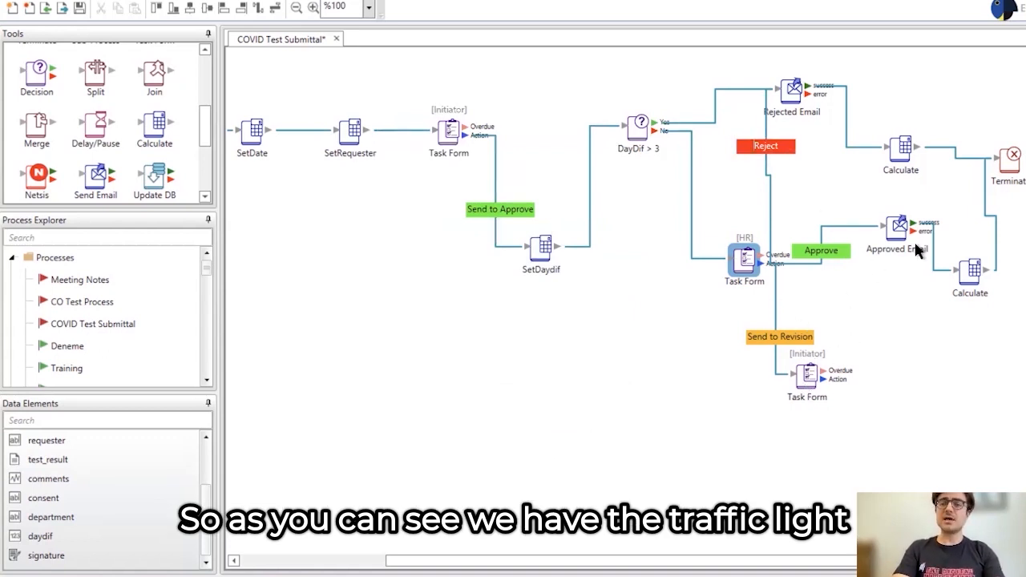
left_click_drag(738, 258, 711, 258)
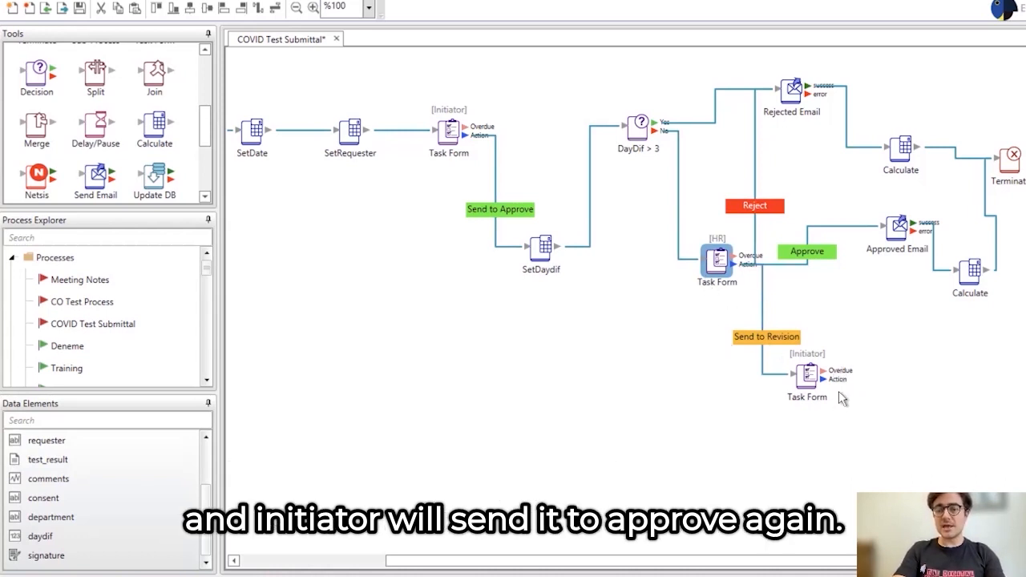
Connect the copied Initiator Task Form's Action output back to the HR Task Form and set the button text to "Send to Approve".
left_click_drag(840, 380, 709, 284)
double_click(692, 297)
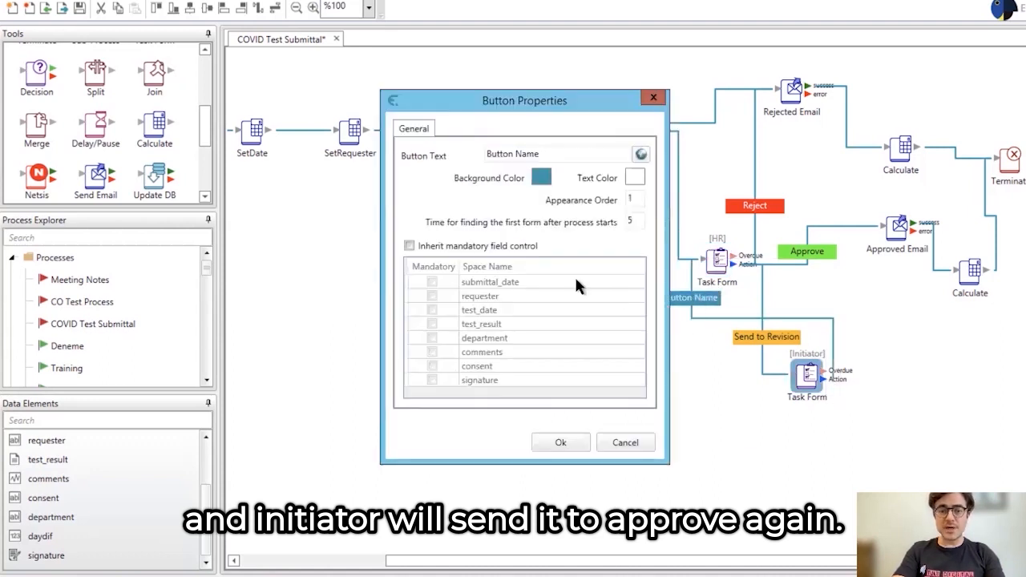
left_click(575, 157)
type("Send ")
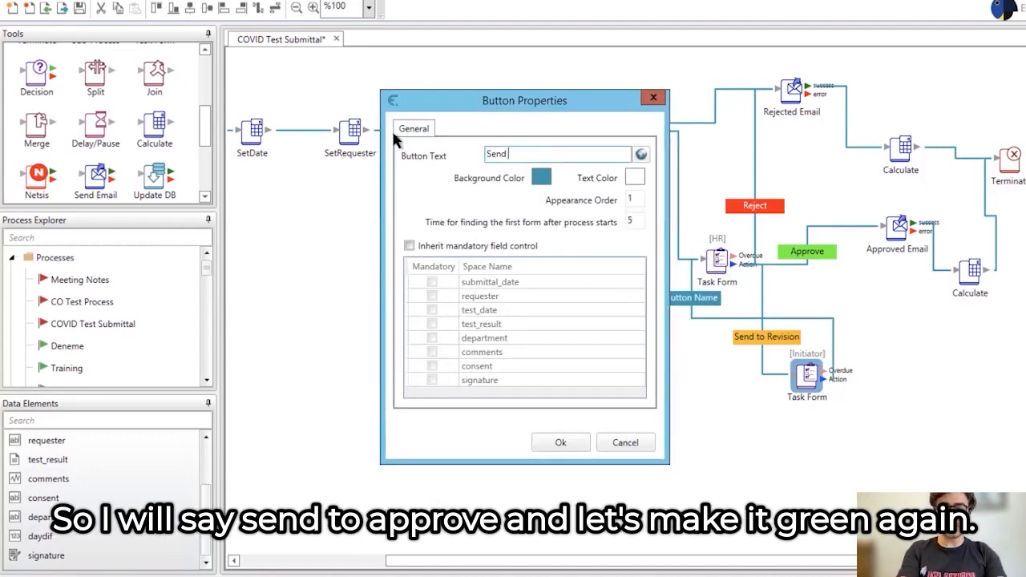
type("to Approve")
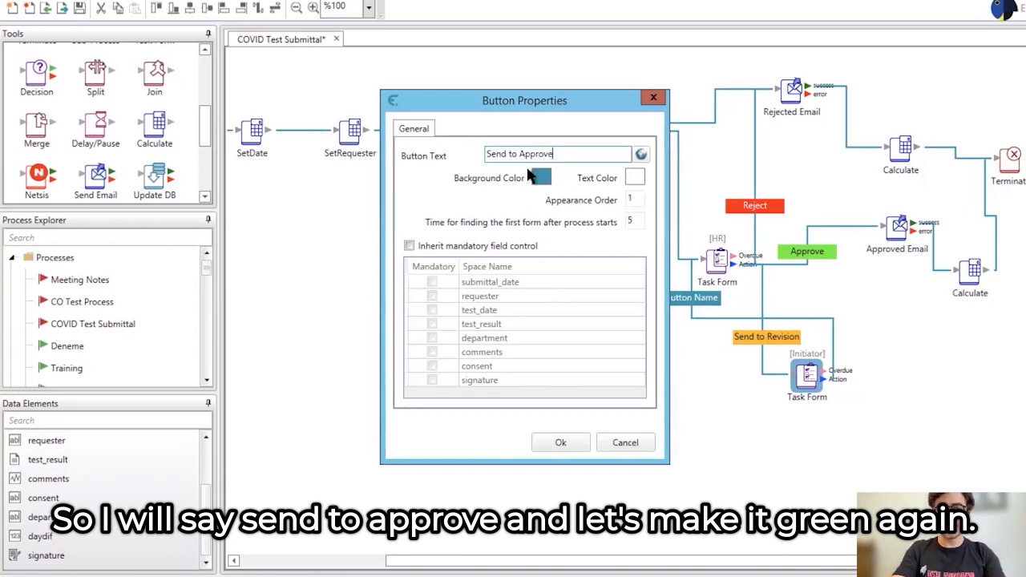
Give the new Send to Approve button a green #44ff00 background and black text, then save the process.
left_click(539, 176)
double_click(532, 271)
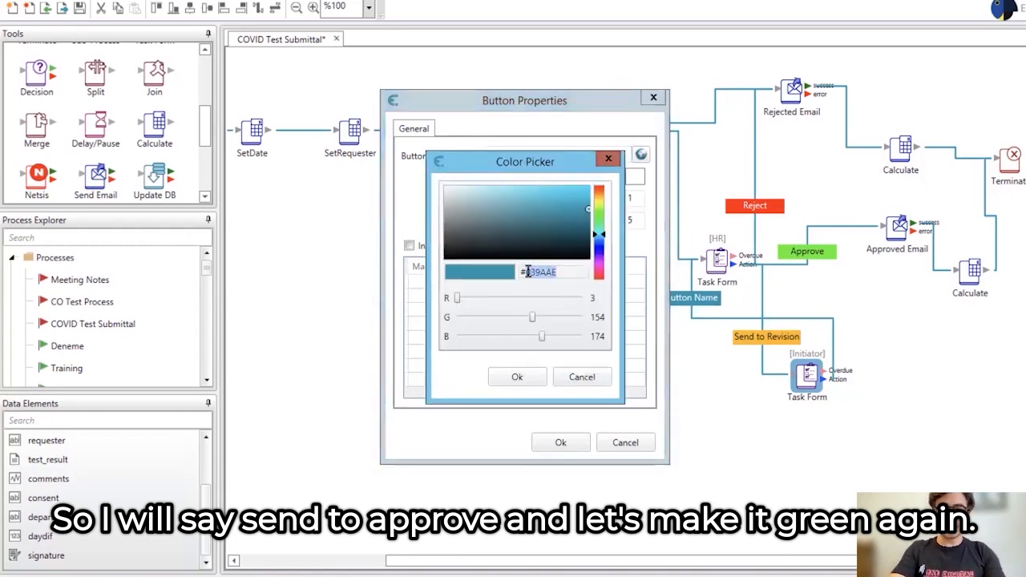
type("44ff00")
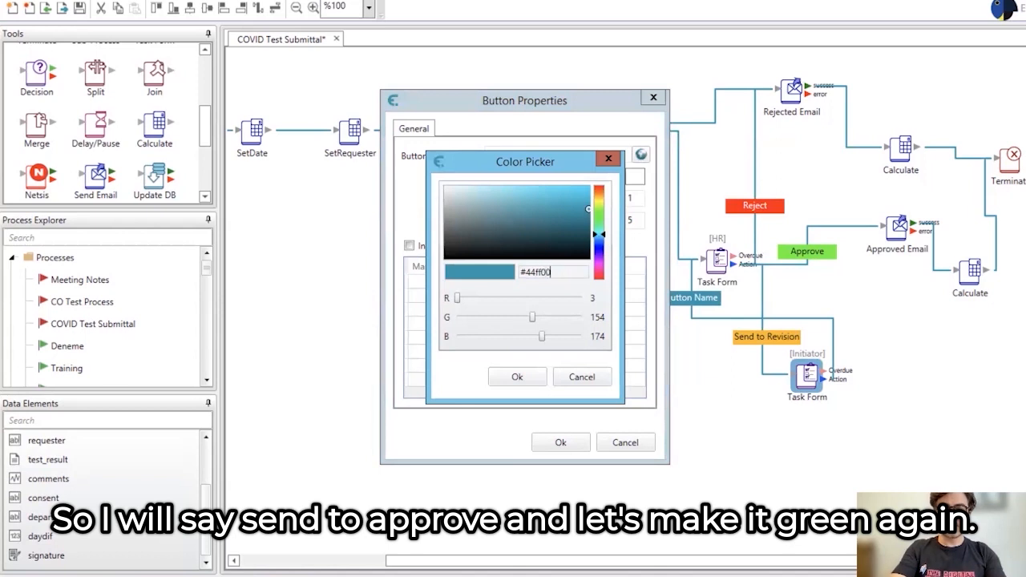
left_click(523, 378)
left_click(635, 177)
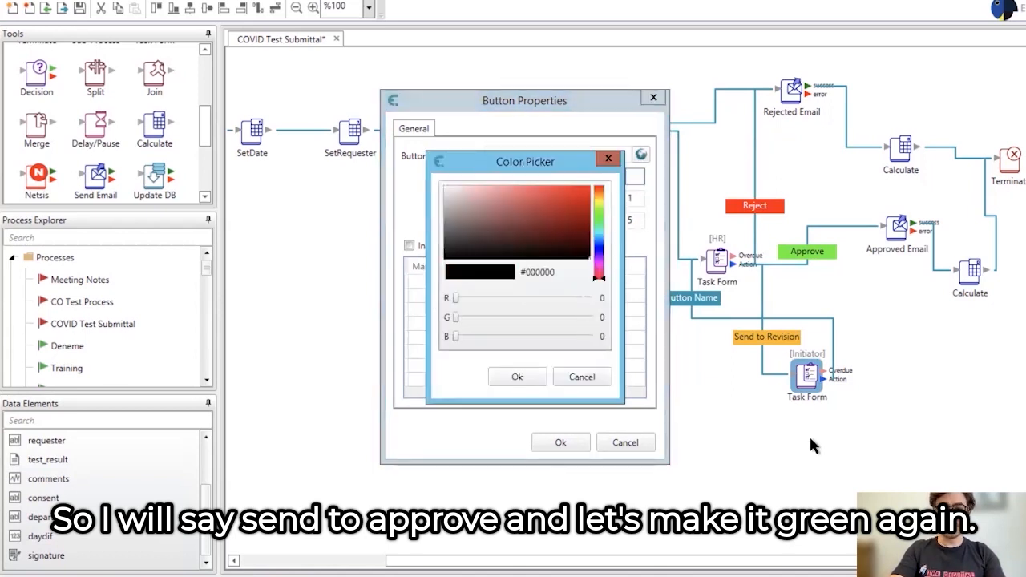
left_click(513, 377)
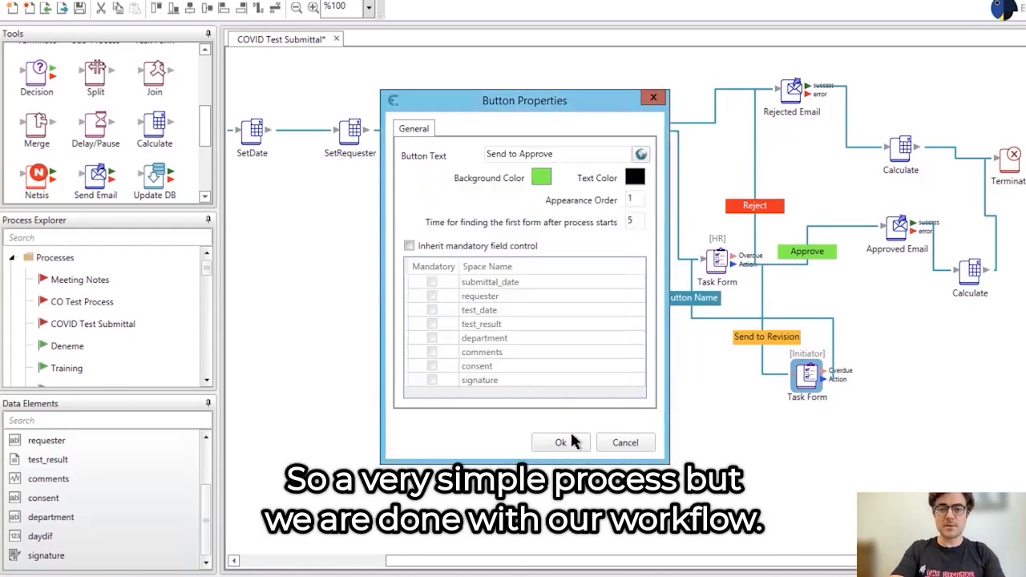
left_click(560, 442)
left_click(80, 7)
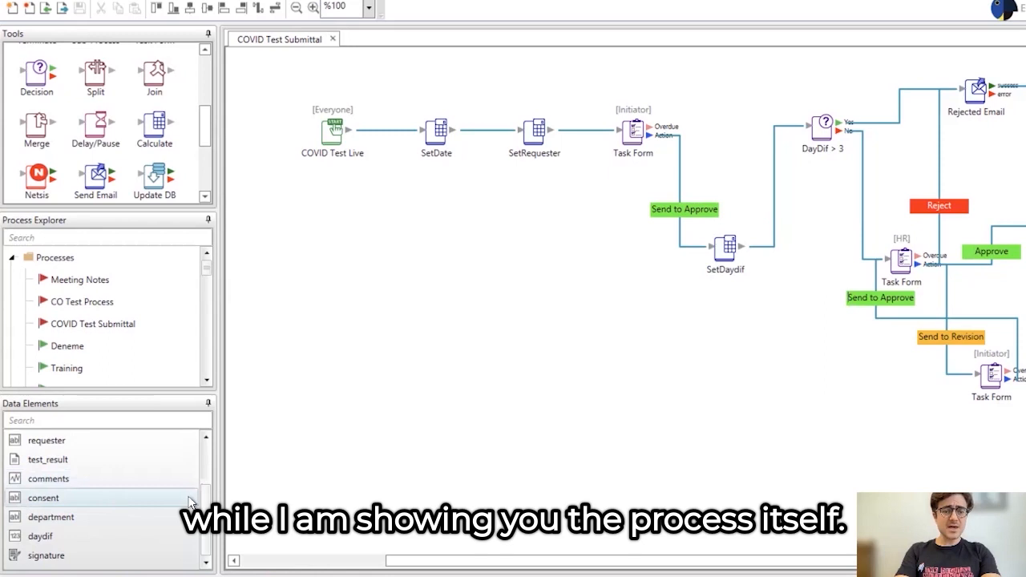
Set the requester data element's viewed name to "RequeSTEP" and confirm its properties.
scroll(205, 481, "up", 1)
scroll(205, 481, "up", 1)
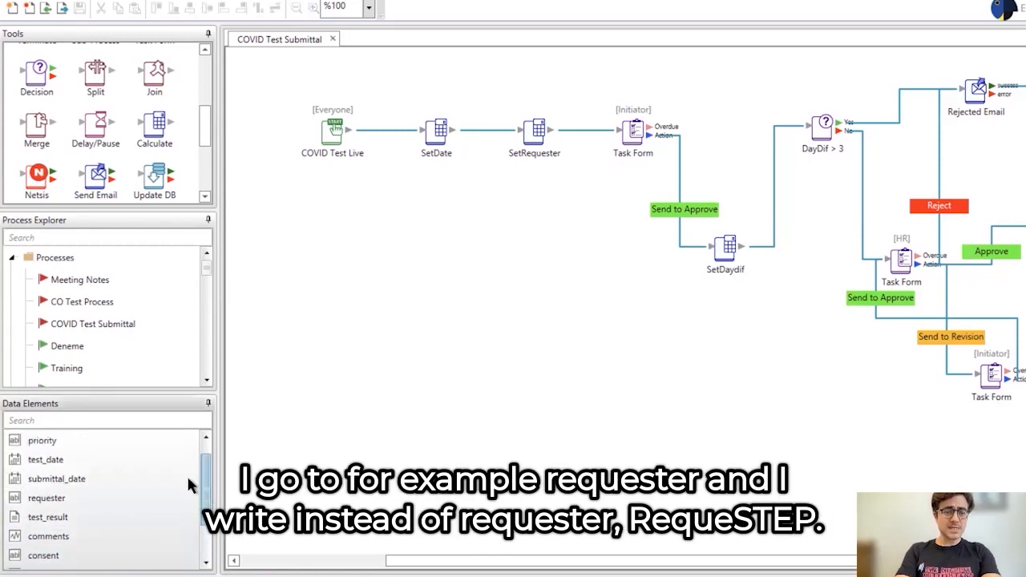
double_click(58, 495)
left_click(599, 212)
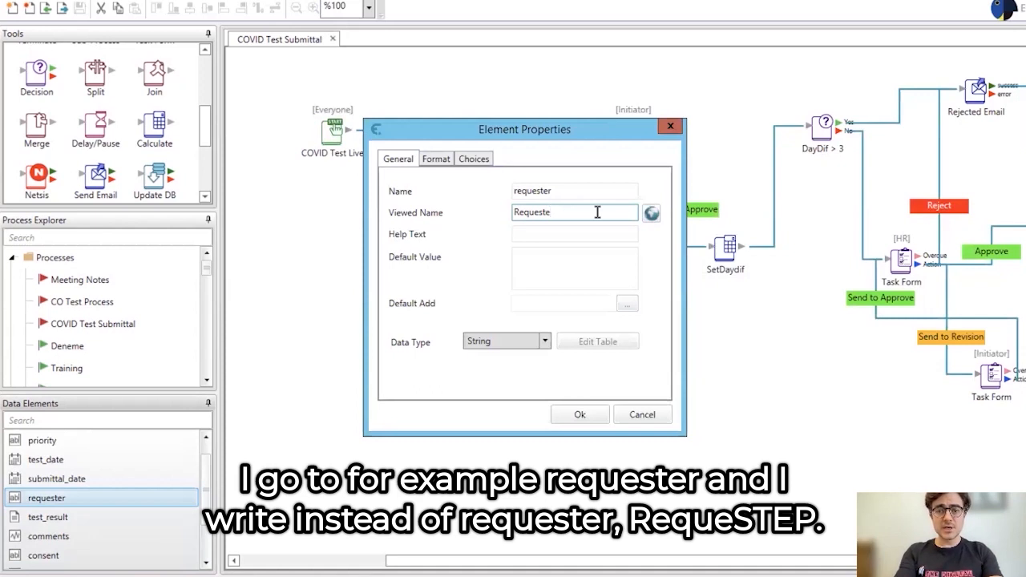
key("BackSpace")
key("BackSpace")
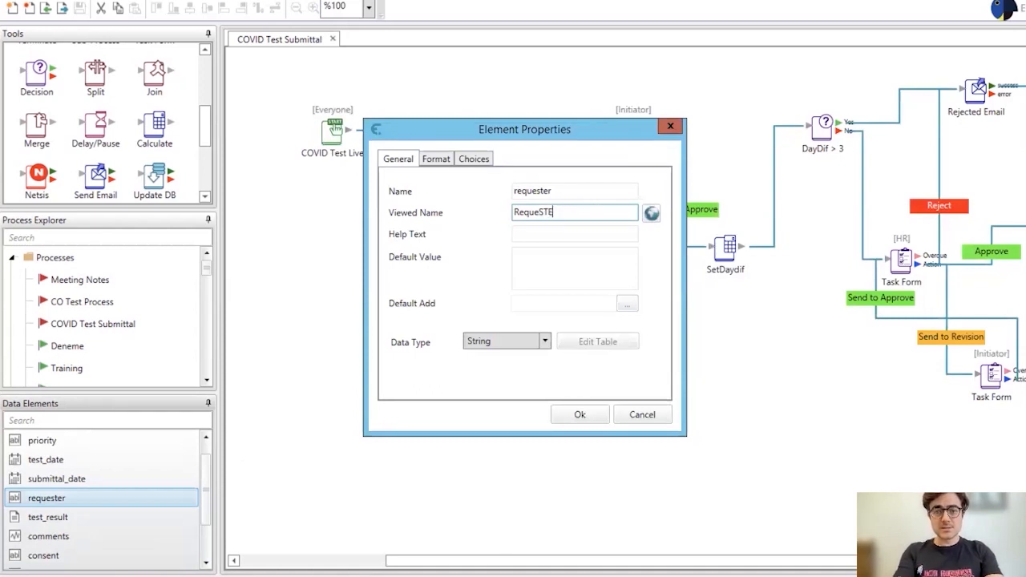
type("STEP")
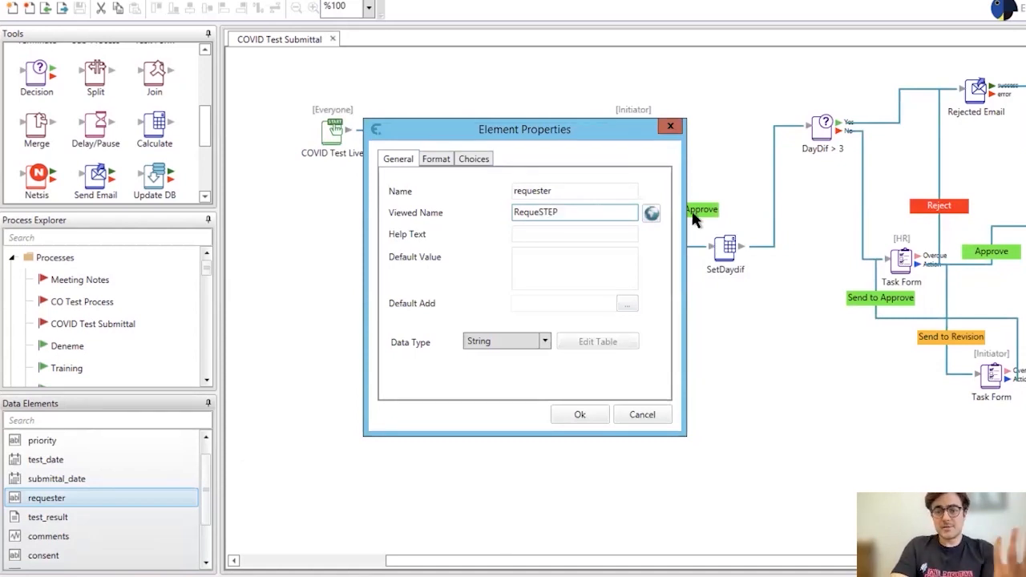
left_click(593, 413)
Save the COVID Test Submittal process and activate it.
left_click(78, 10)
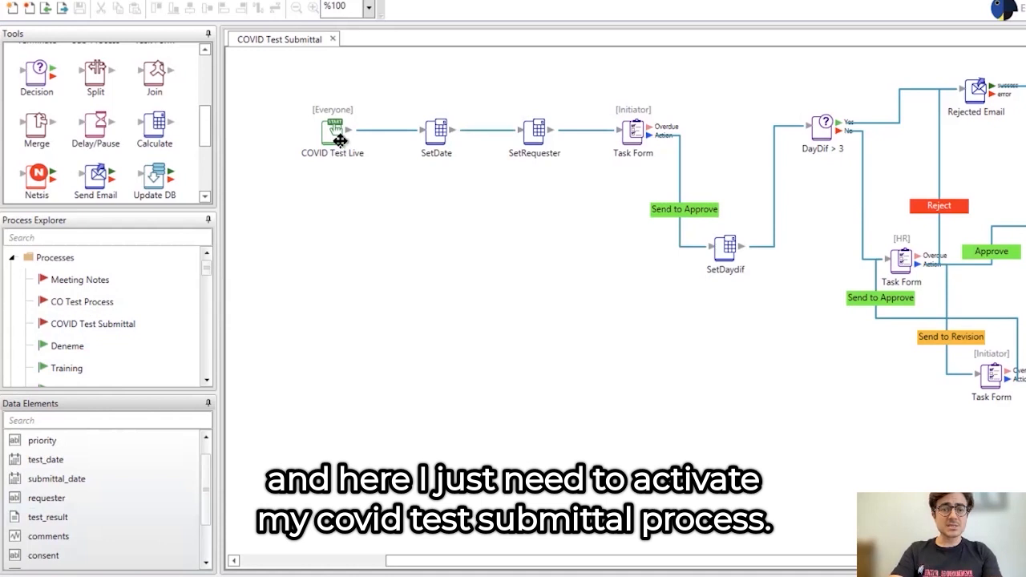
right_click(101, 332)
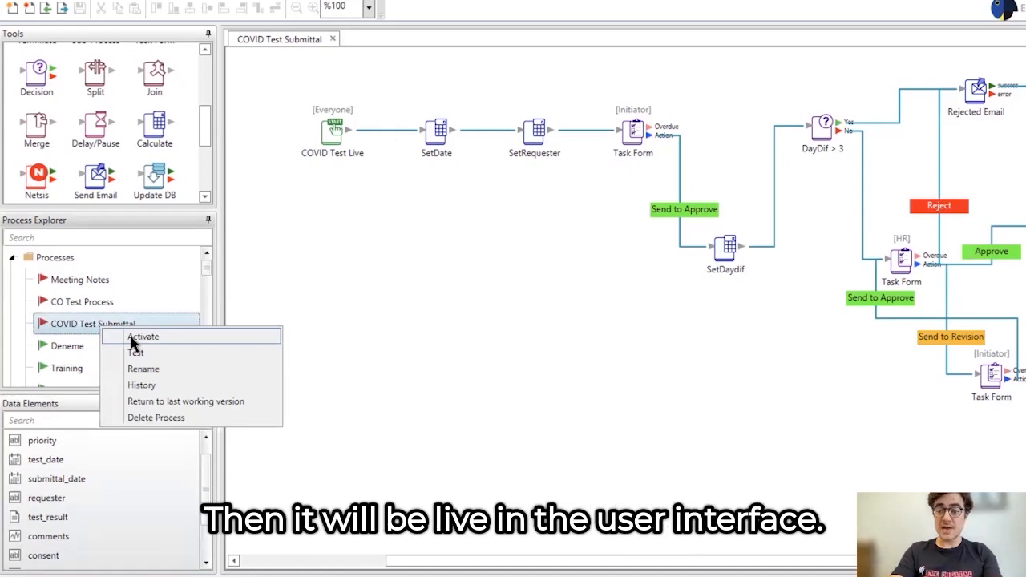
left_click(132, 338)
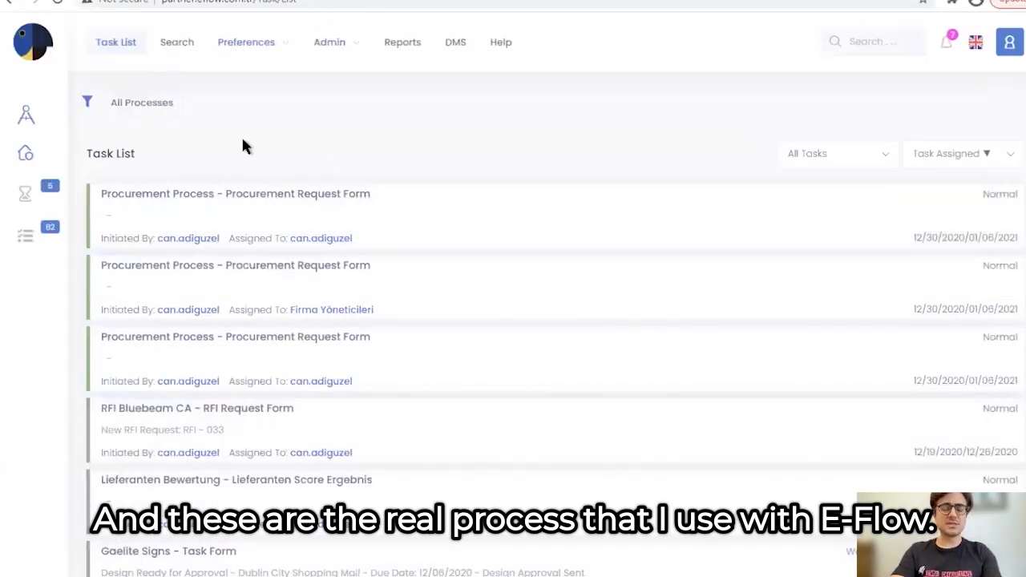
In the E-Flow web portal, refresh the task list and start the COVID Test Live process.
left_click(56, 2)
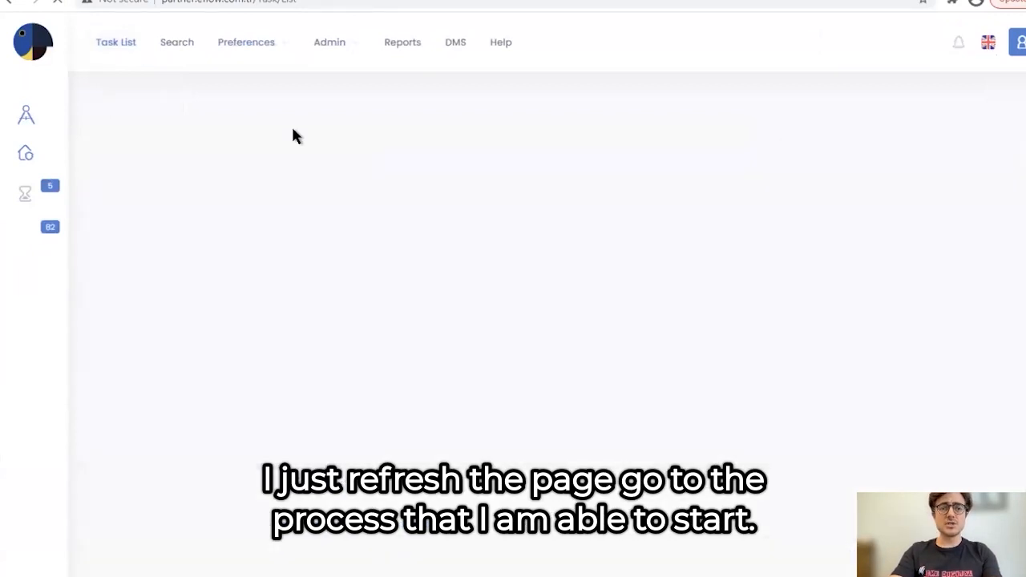
left_click(27, 157)
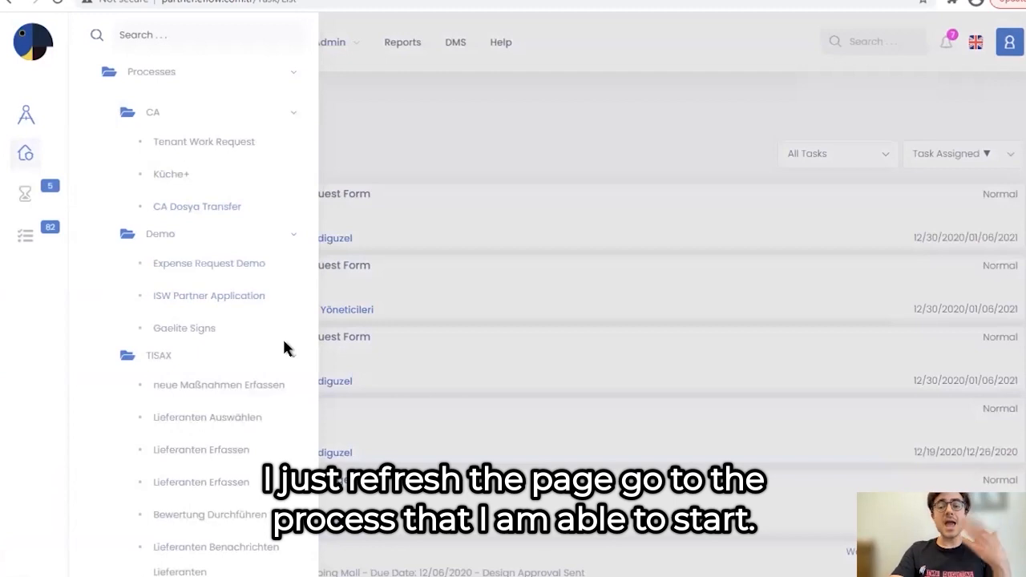
scroll(285, 349, "down", 15)
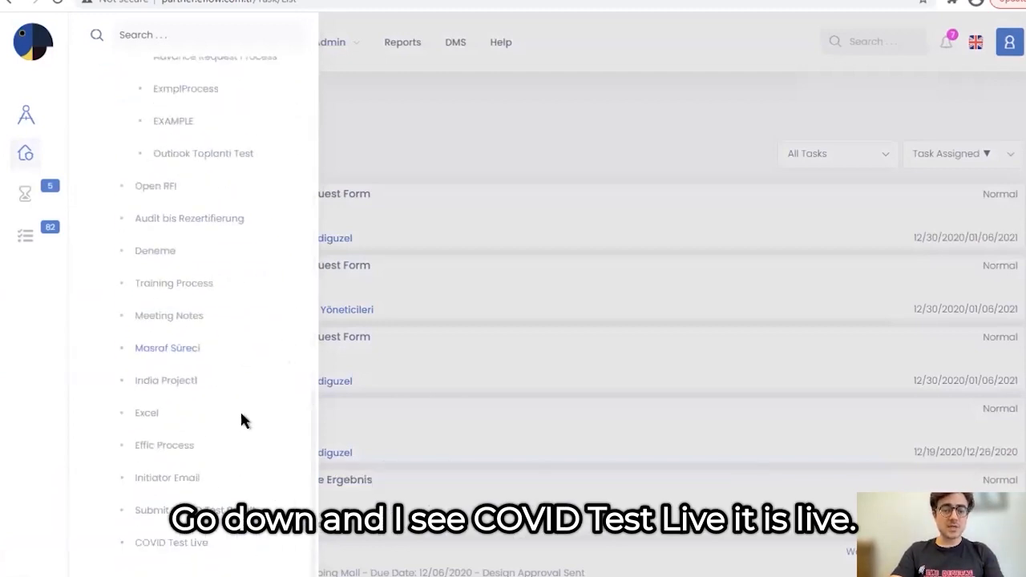
left_click(175, 544)
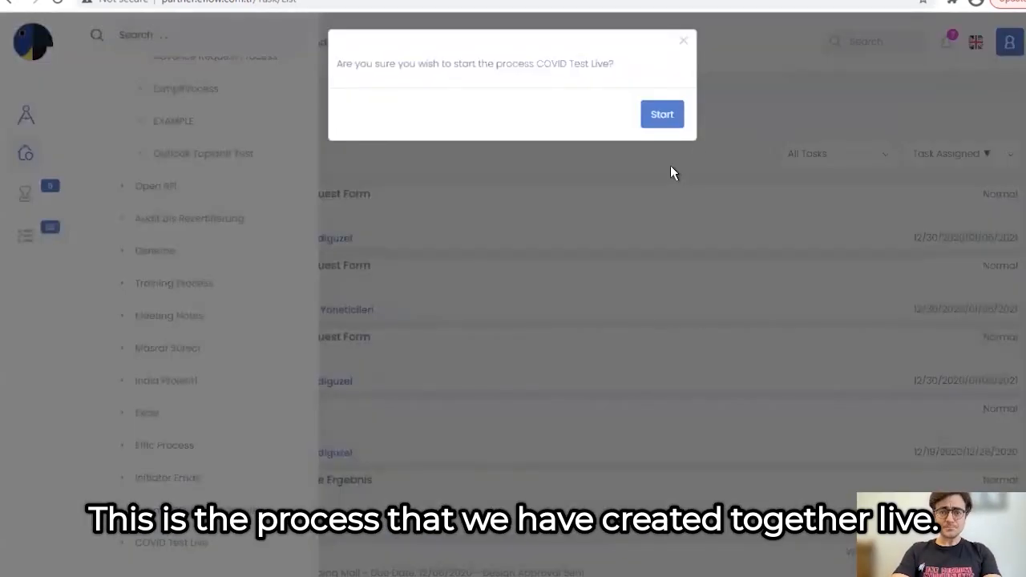
left_click(662, 120)
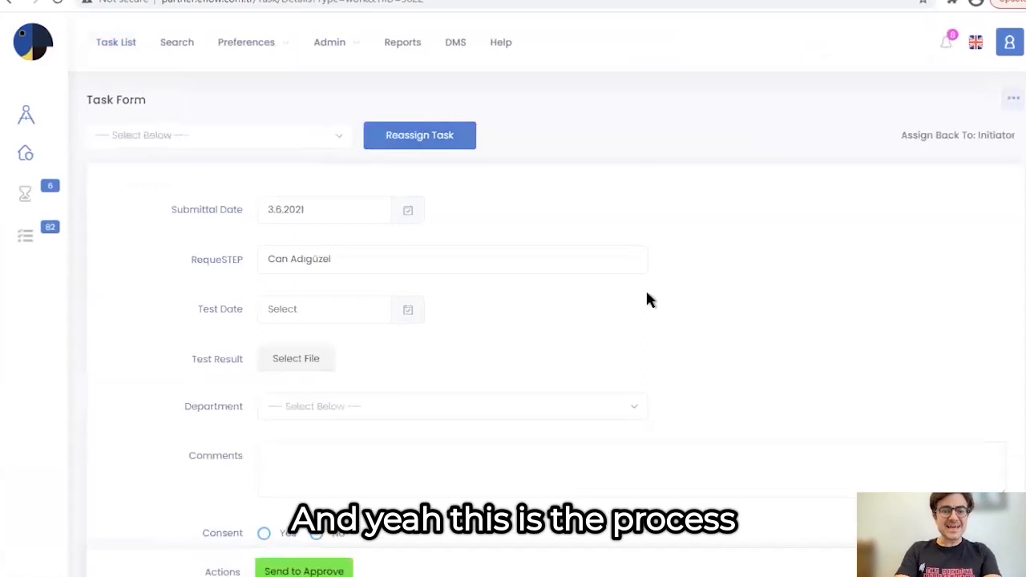
Check the started Task Form's Submittal Date and requester fields for automatic values and editability, and examine the RequeSTEP label.
scroll(649, 299, "down", 2)
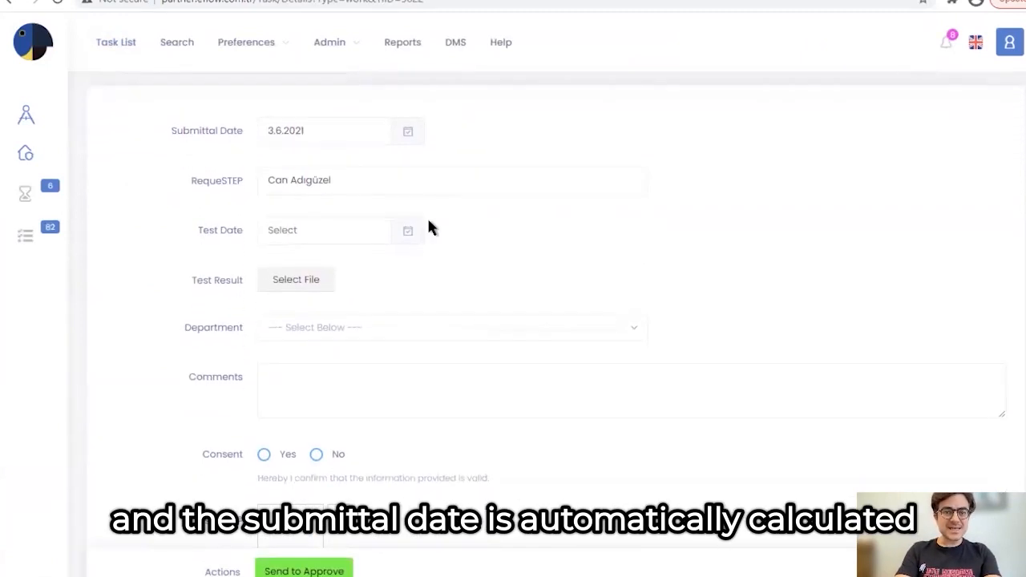
double_click(321, 138)
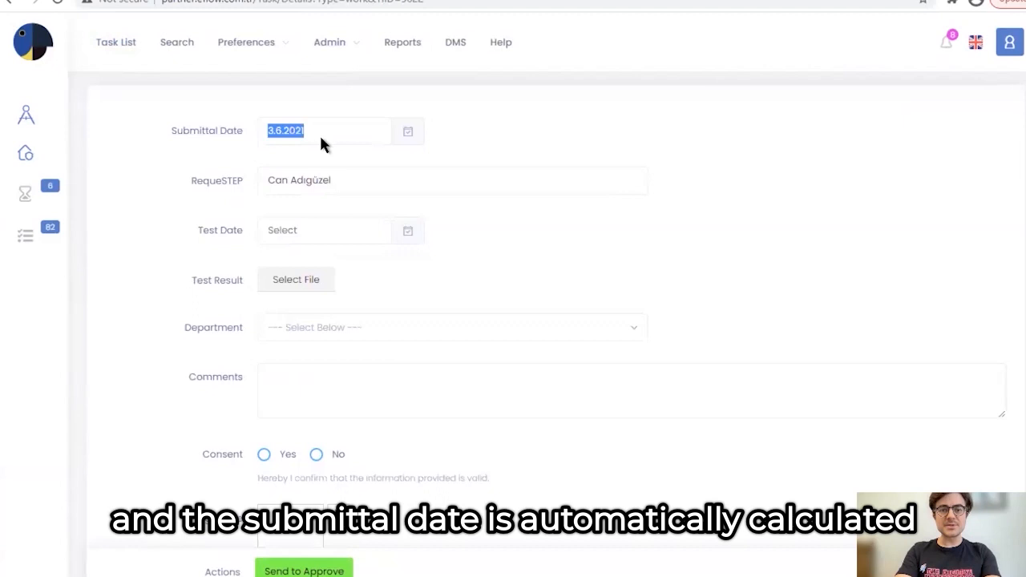
left_click(327, 136)
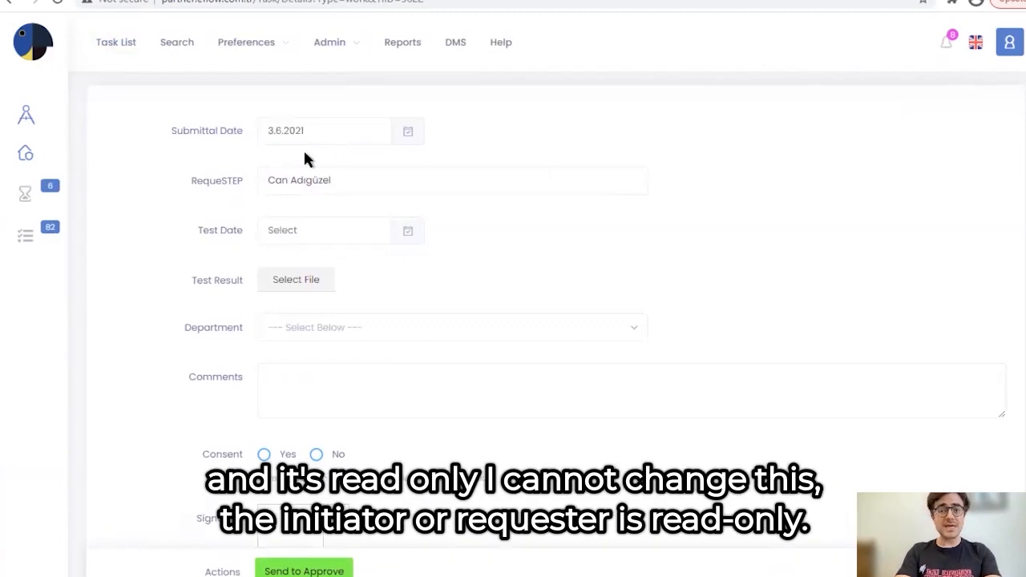
triple_click(358, 186)
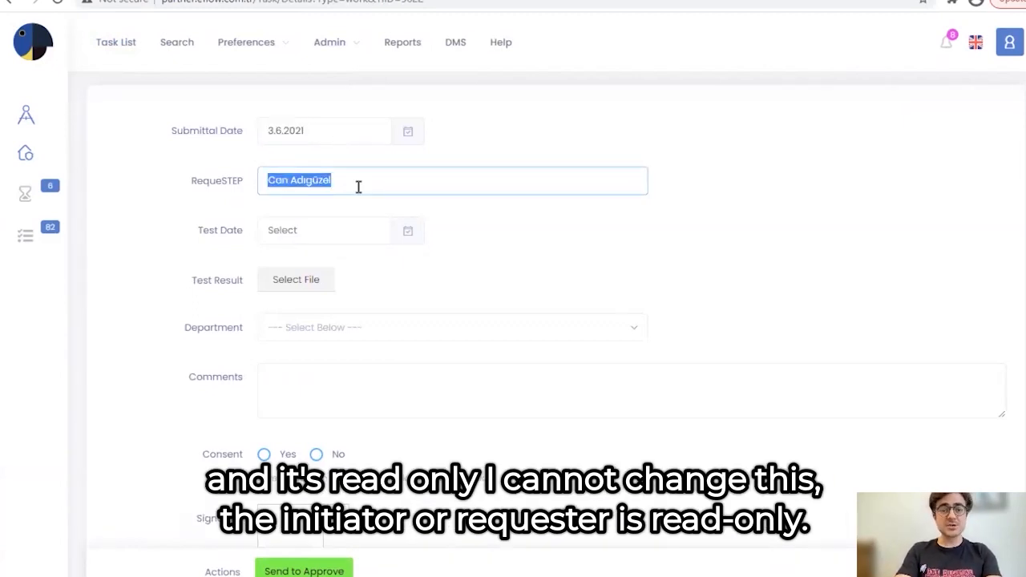
left_click(294, 184)
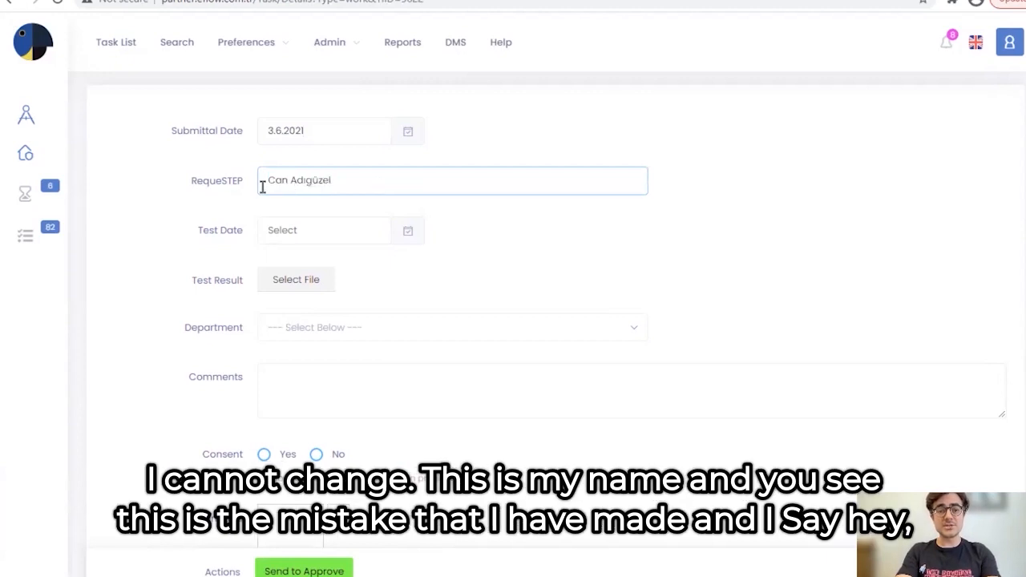
left_click_drag(225, 185, 246, 190)
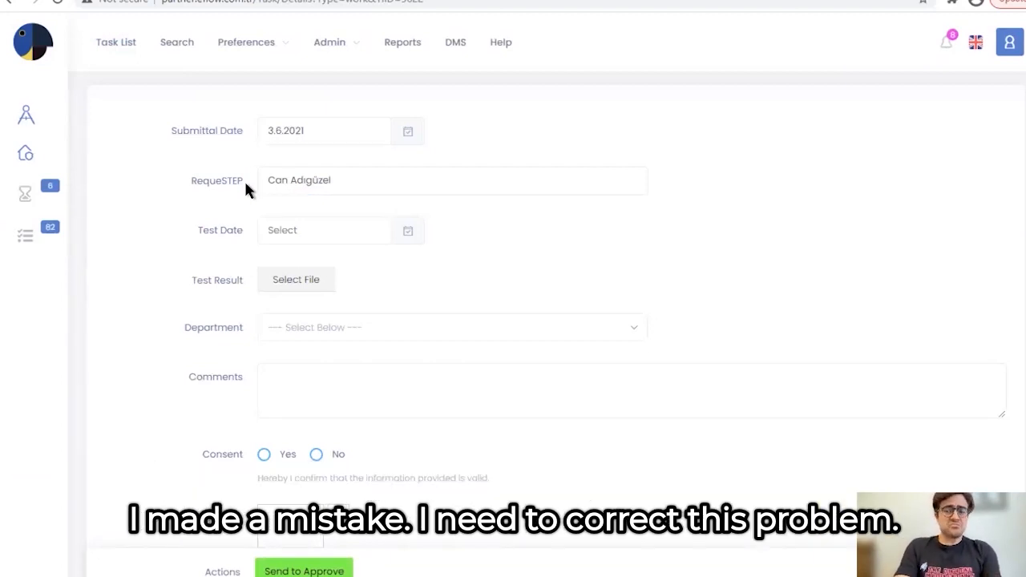
Switch back to the E-Flow process designer and set the requester data element's viewed name to "Requester".
key("alt+Tab")
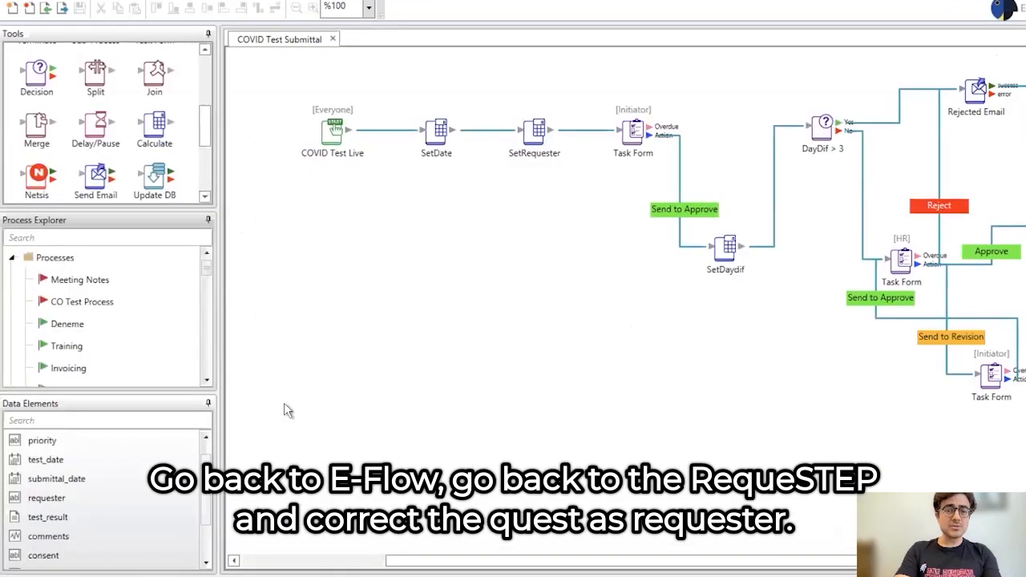
double_click(92, 498)
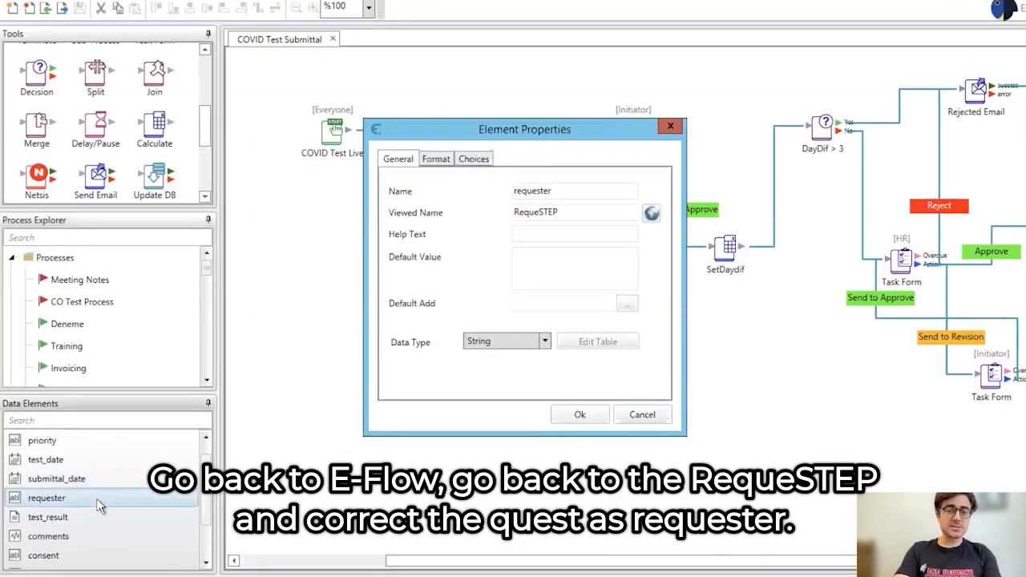
left_click(615, 209)
key("BackSpace")
key("BackSpace")
key("BackSpace")
key("BackSpace")
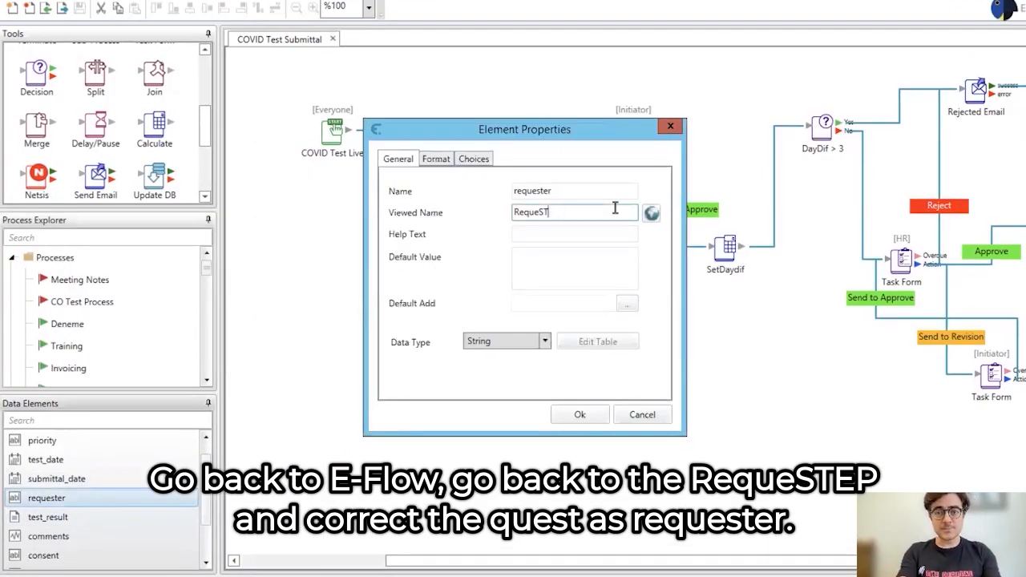
type("ster")
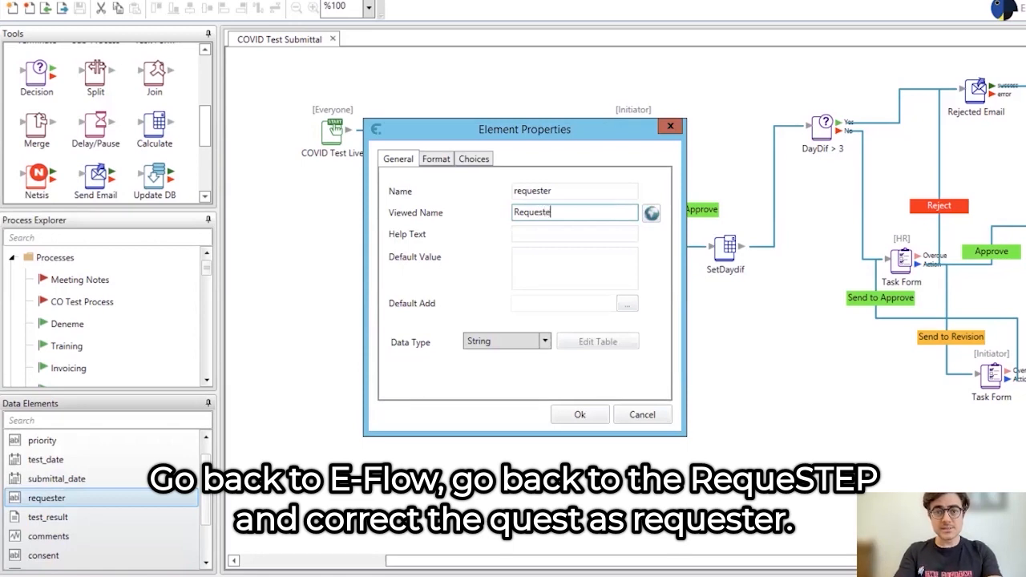
left_click(585, 412)
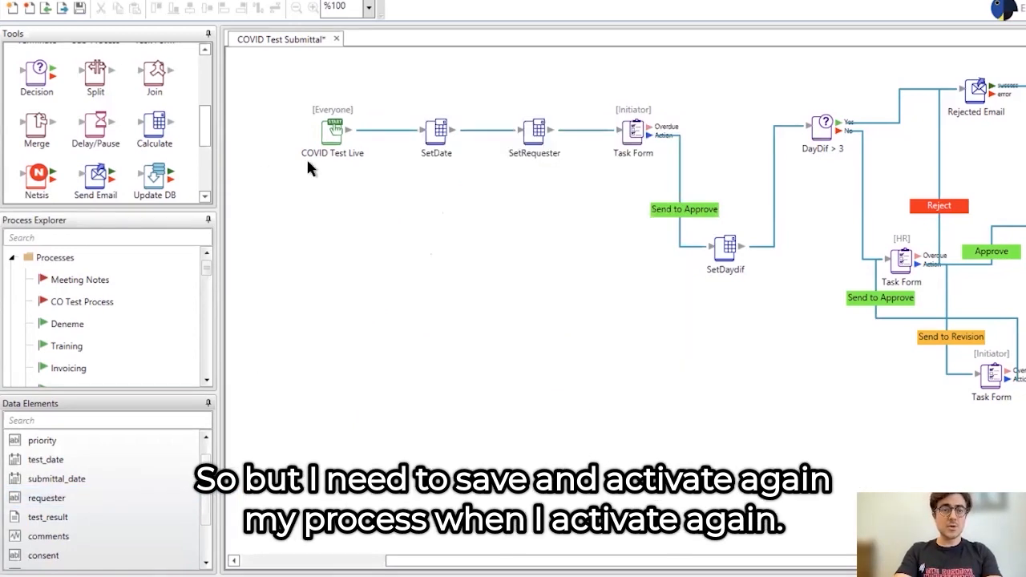
Save and reactivate the COVID Test Submittal process, and reload its started form in the web portal to check the requester label.
left_click(79, 11)
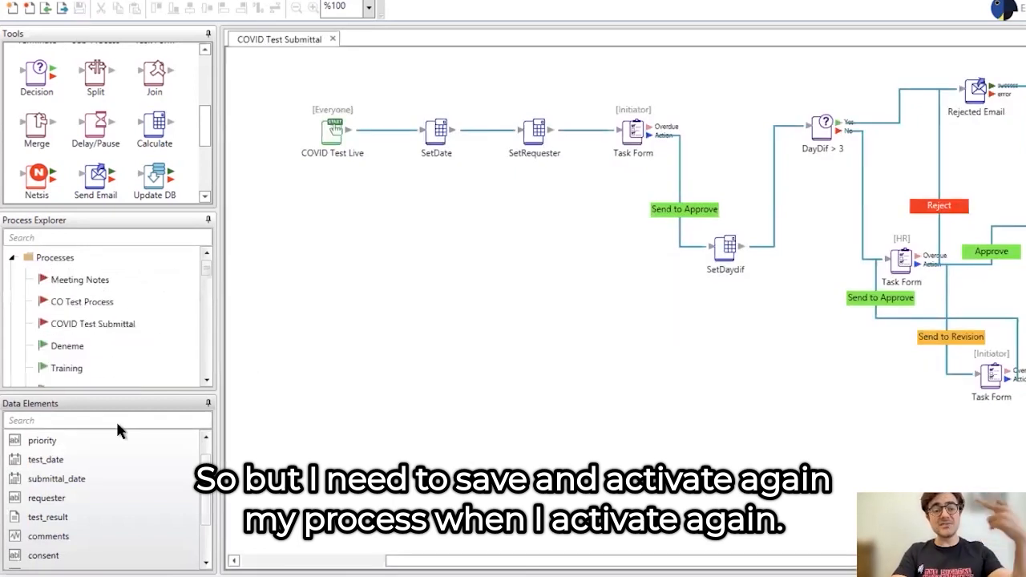
right_click(88, 322)
left_click(133, 333)
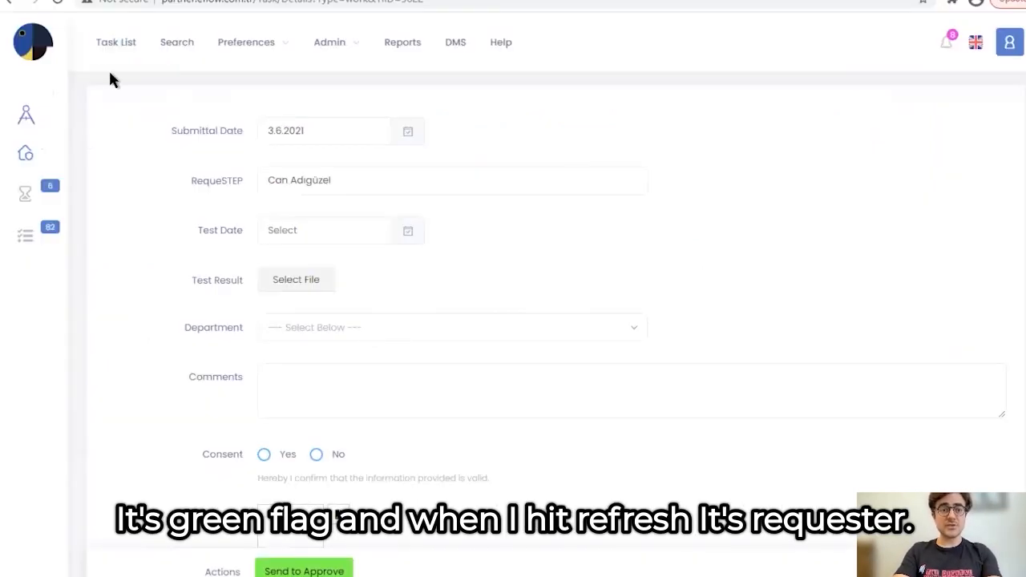
left_click(56, 6)
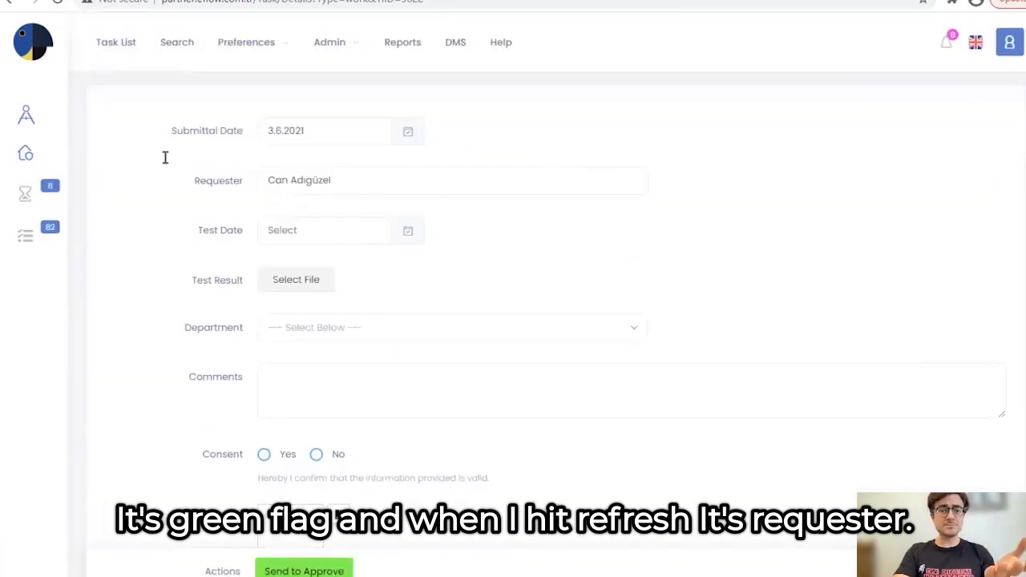
left_click(250, 183)
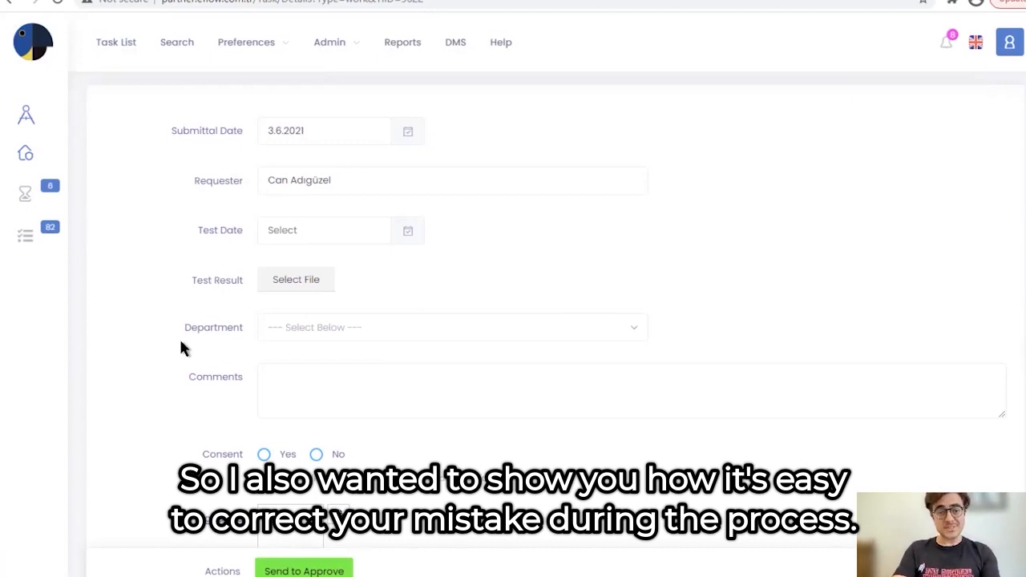
Set the form's Test Date to 03.05.2021.
scroll(180, 348, "down", 1)
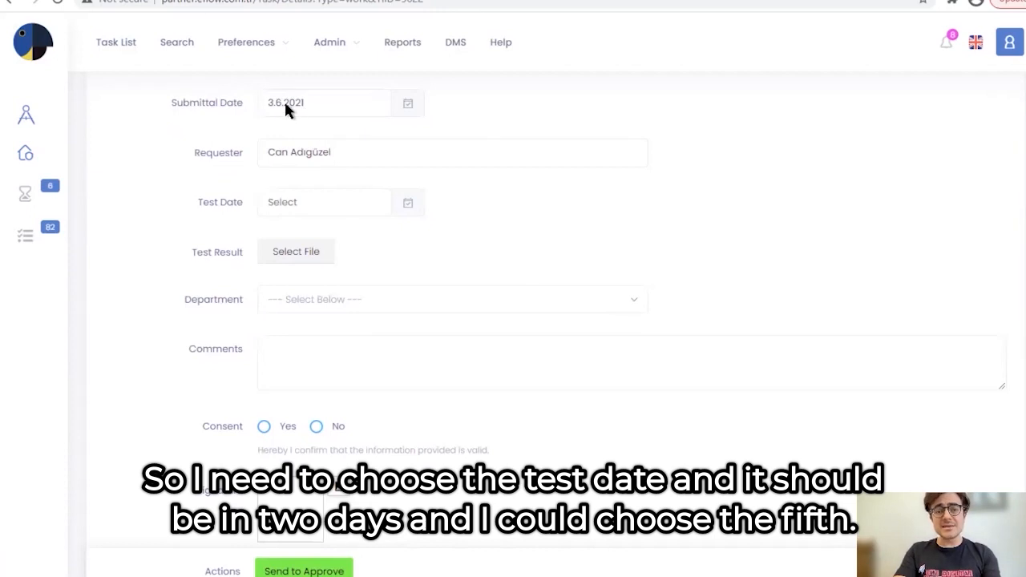
left_click(306, 206)
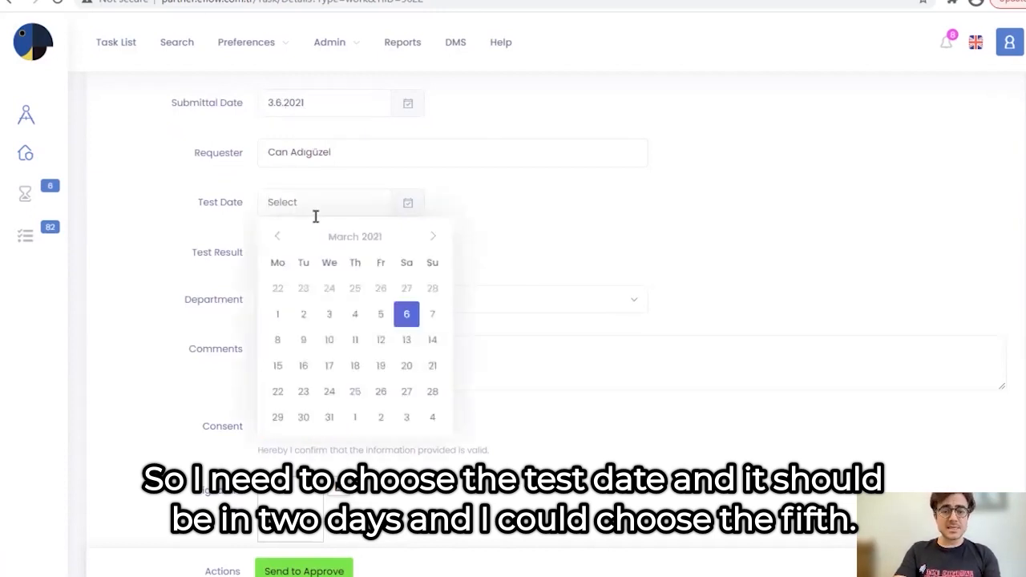
left_click(374, 316)
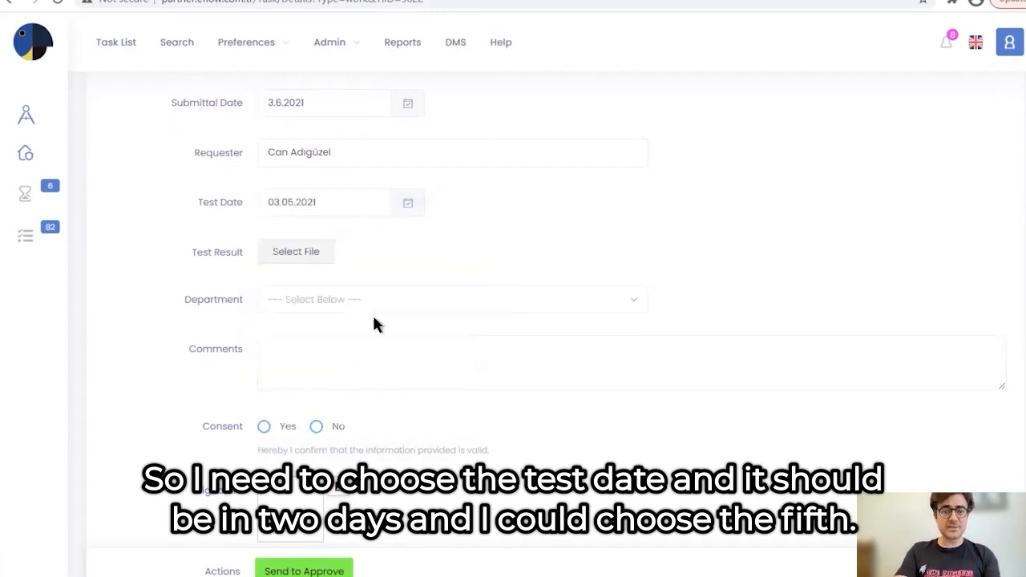
Attach the file "A Sample PDF" from the Downloads folder as the Test Result.
left_click(310, 255)
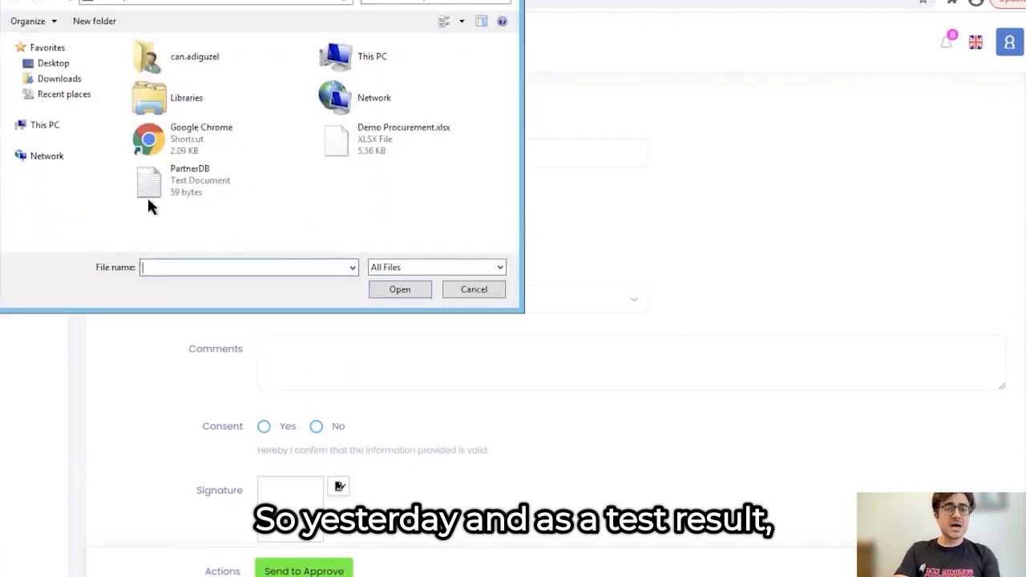
left_click(52, 79)
left_click(181, 63)
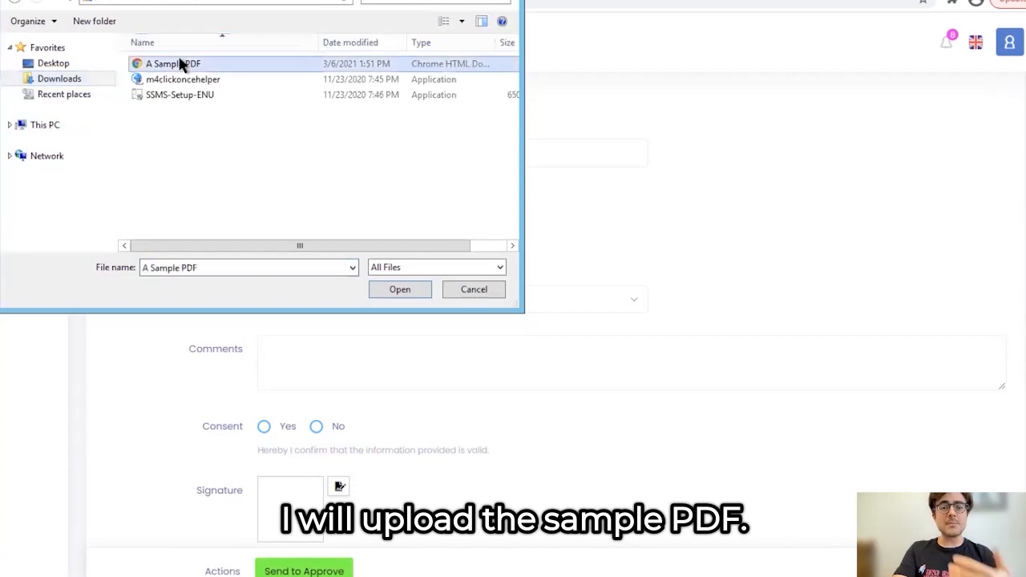
left_click(400, 290)
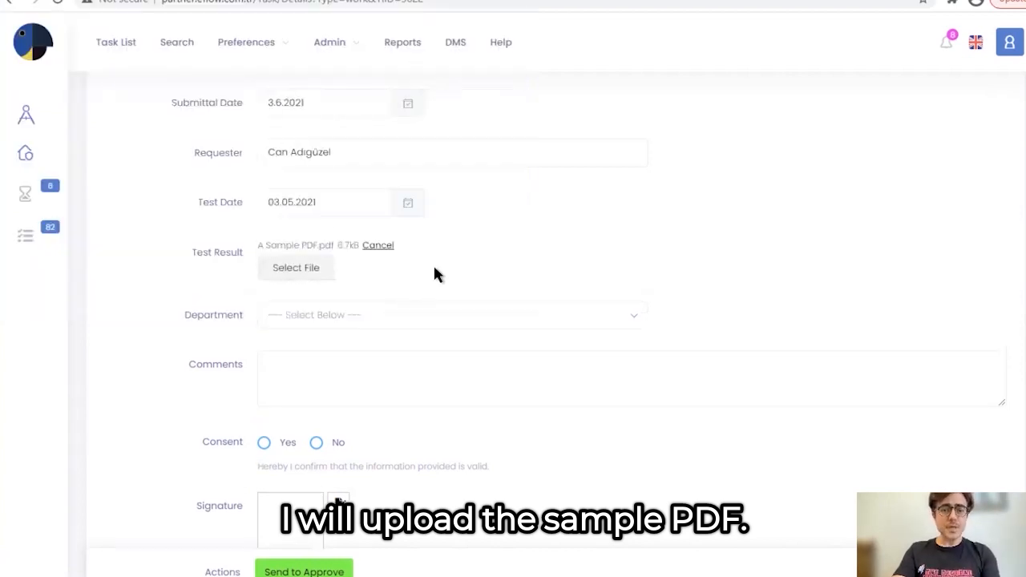
Choose HR as the form's department and change the choice to IT.
left_click(432, 319)
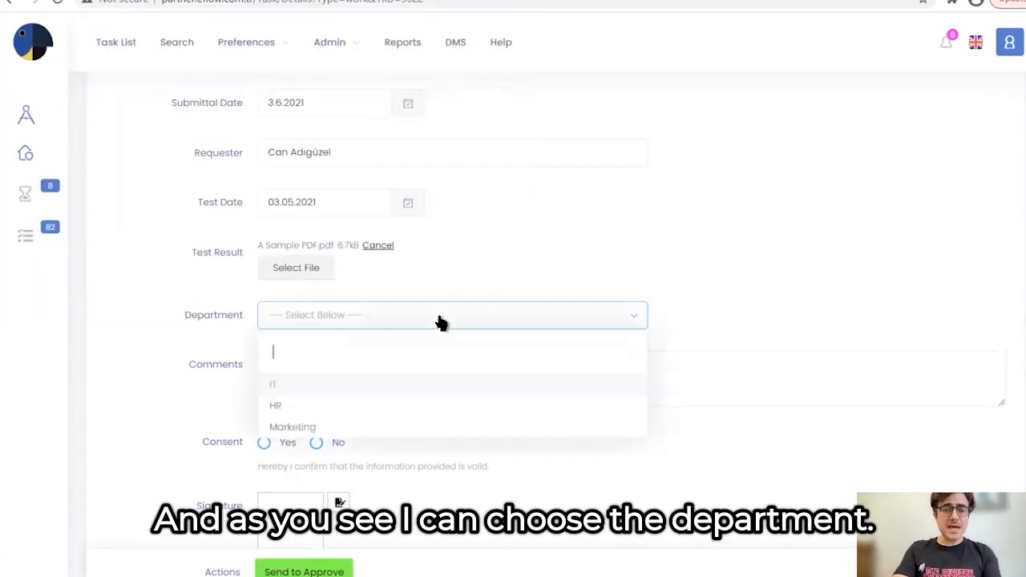
left_click(429, 406)
scroll(431, 401, "down", 1)
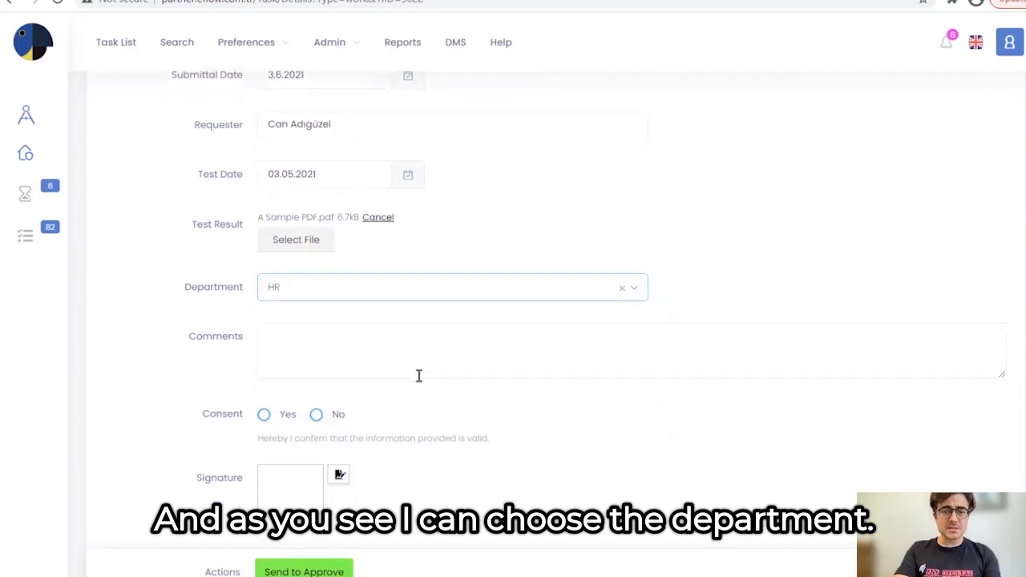
left_click(394, 300)
left_click(319, 359)
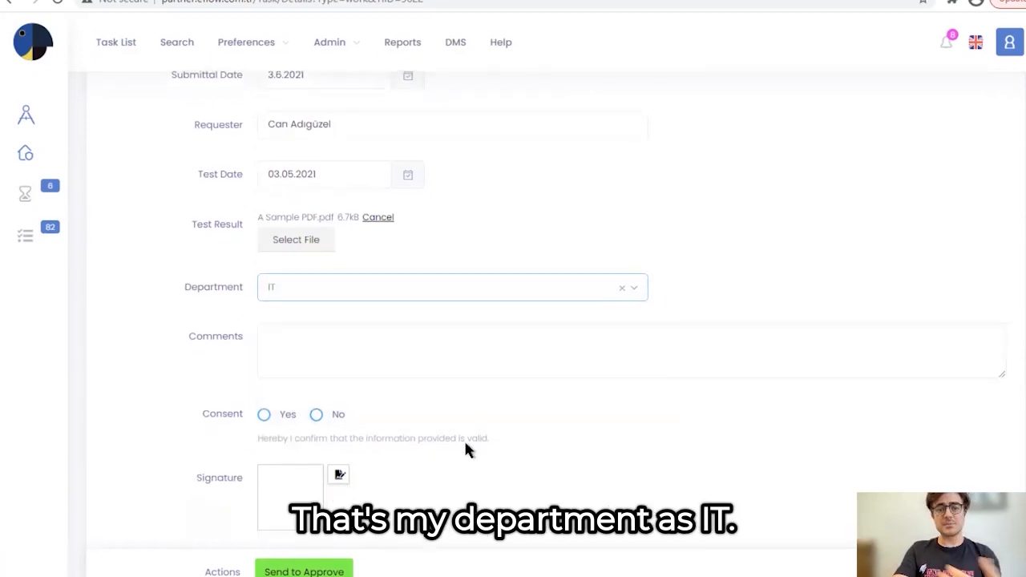
Enter the comment "It's a live process demo for the Digital Mittelstand" in the form.
scroll(464, 439, "down", 2)
left_click(419, 286)
type("It")
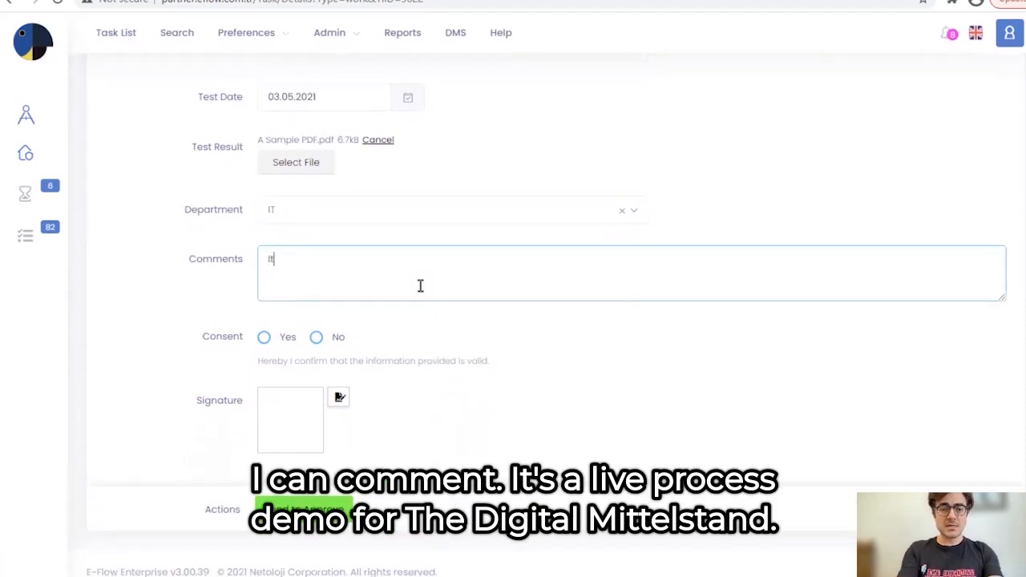
type("'s a live proce")
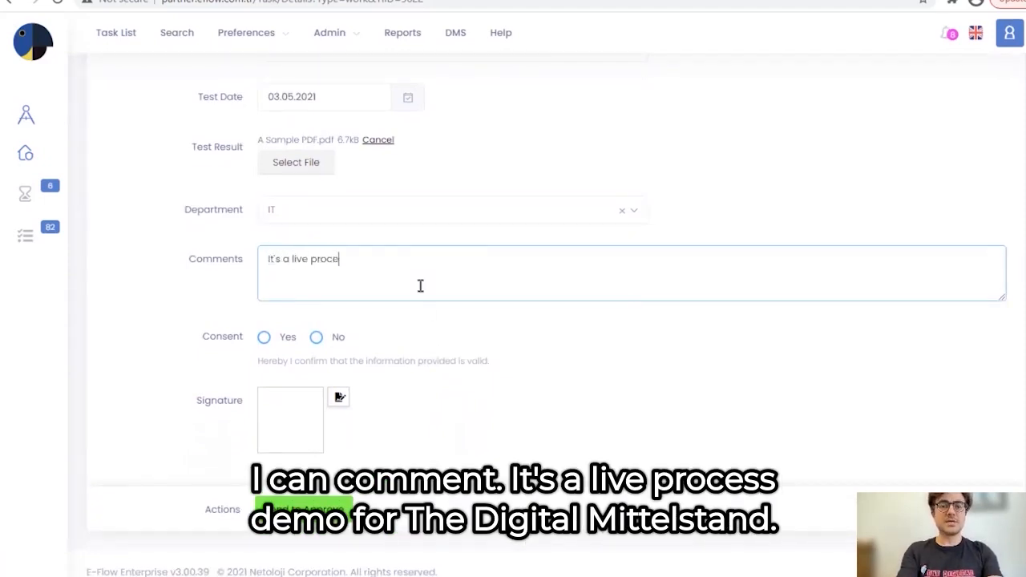
type("ss demo for the Digital Mittelstand")
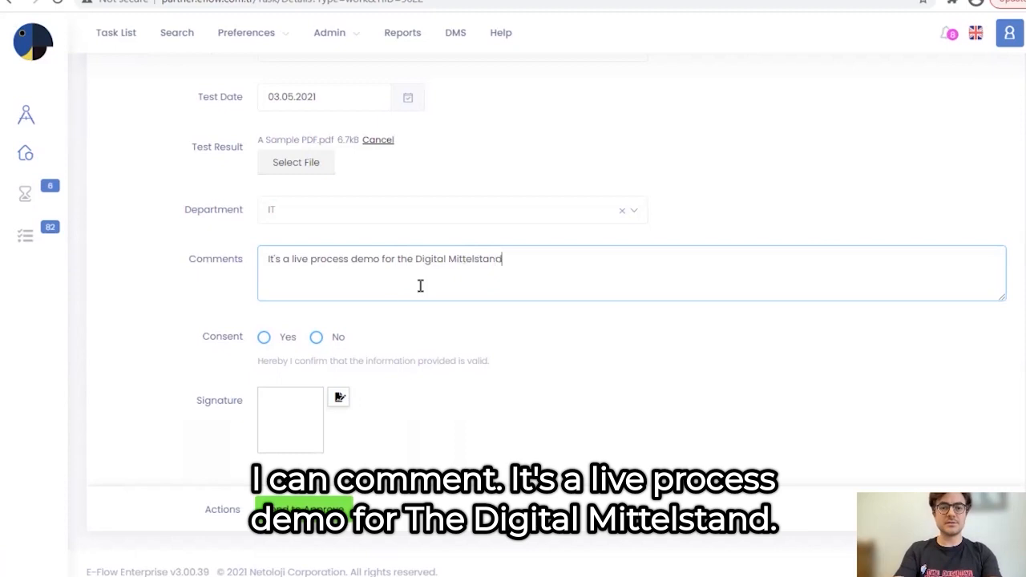
Set Consent to Yes, add a freehand signature, and submit the form with Send to Approve.
left_click(264, 337)
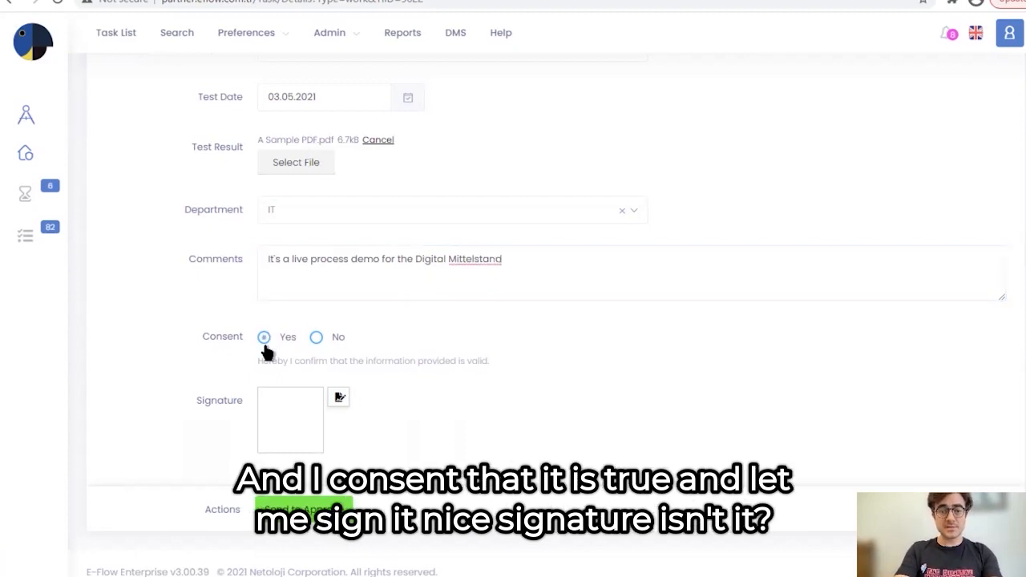
left_click(341, 398)
mouse_move(402, 307)
left_mouse_down()
mouse_move(422, 199)
mouse_move(492, 190)
mouse_move(537, 205)
left_mouse_up()
left_click(666, 417)
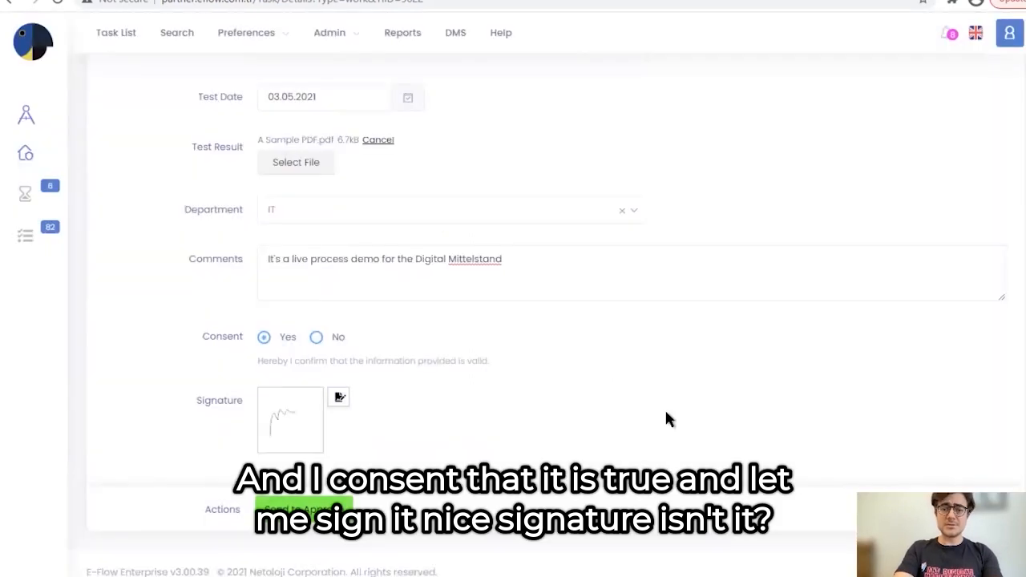
left_click(304, 509)
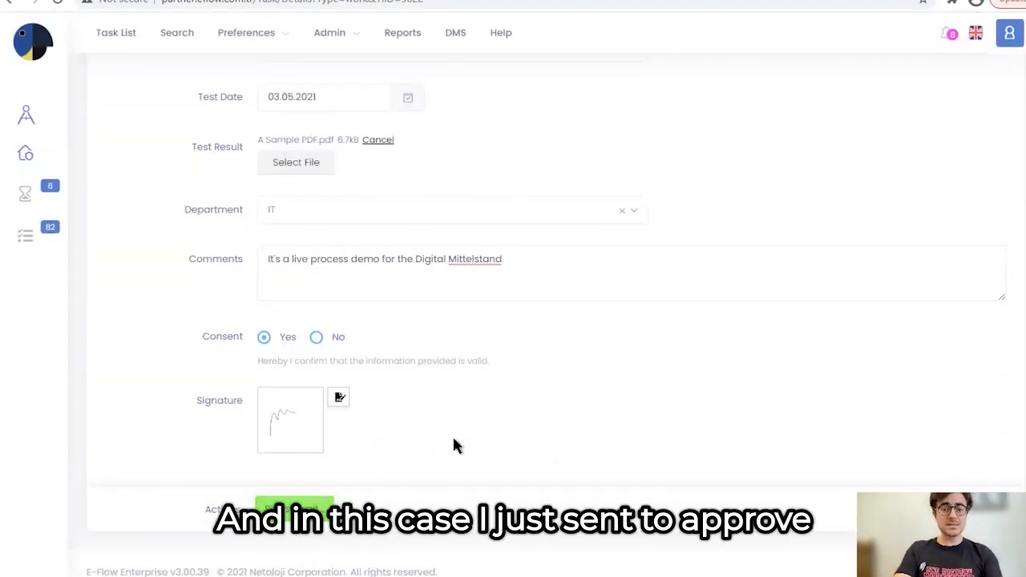
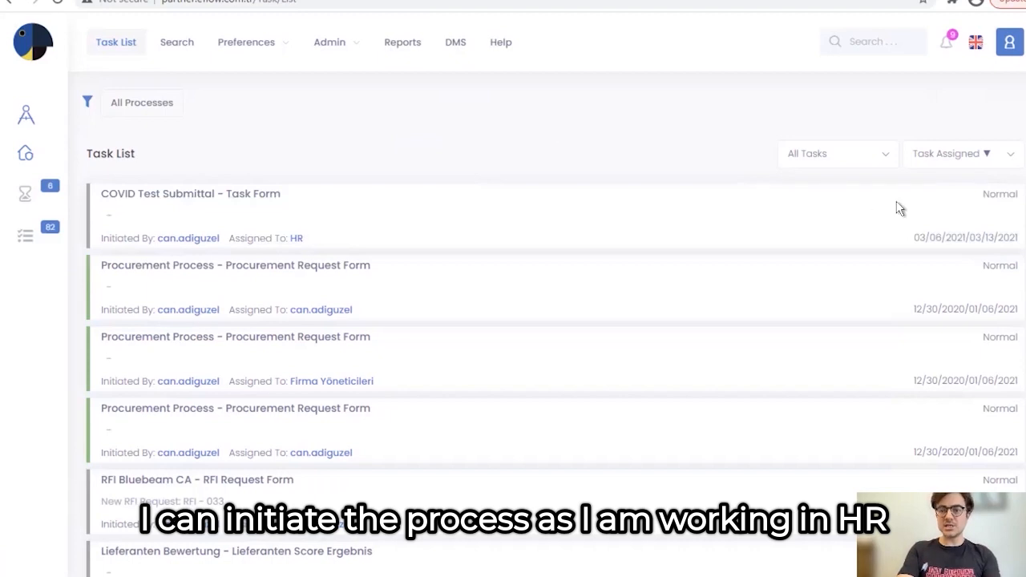
Run the COVID Test Submittal task assigned to HR and review its submitted dates, department, comment, consent and signature.
mouse_move(999, 211)
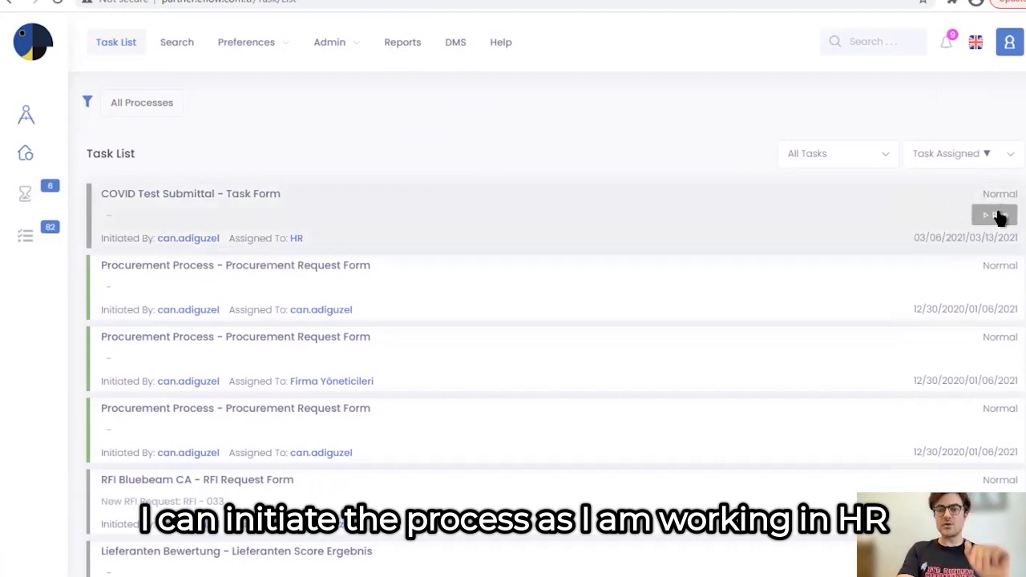
left_click(999, 216)
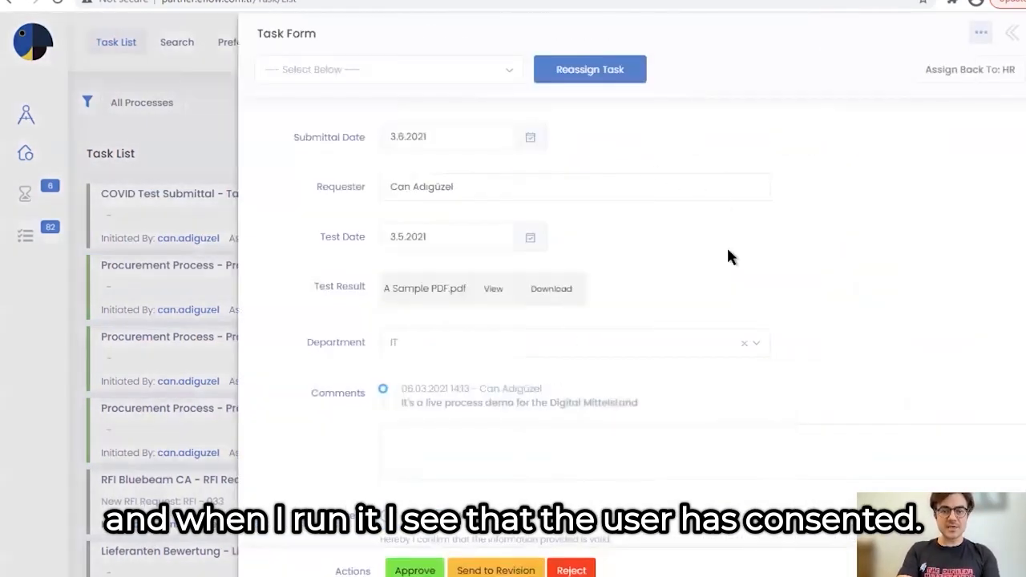
scroll(728, 256, "down", 1)
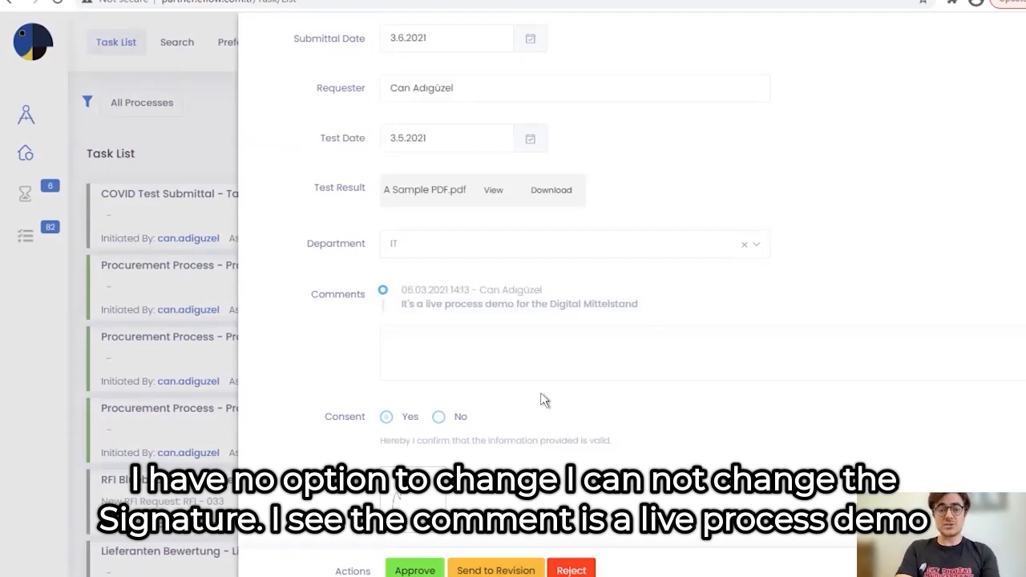
scroll(543, 399, "up", 1)
scroll(543, 400, "up", 3)
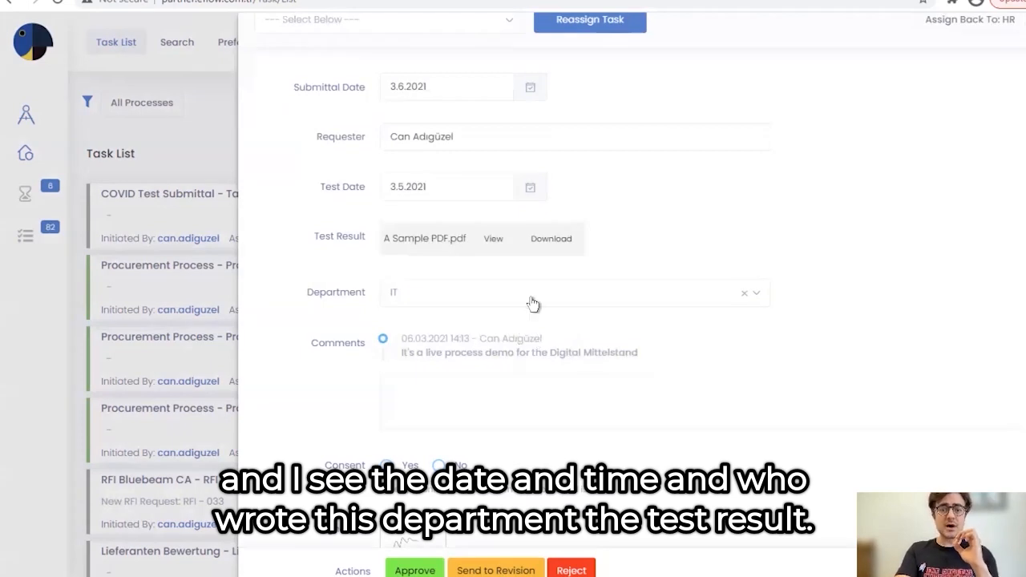
scroll(533, 303, "up", 1)
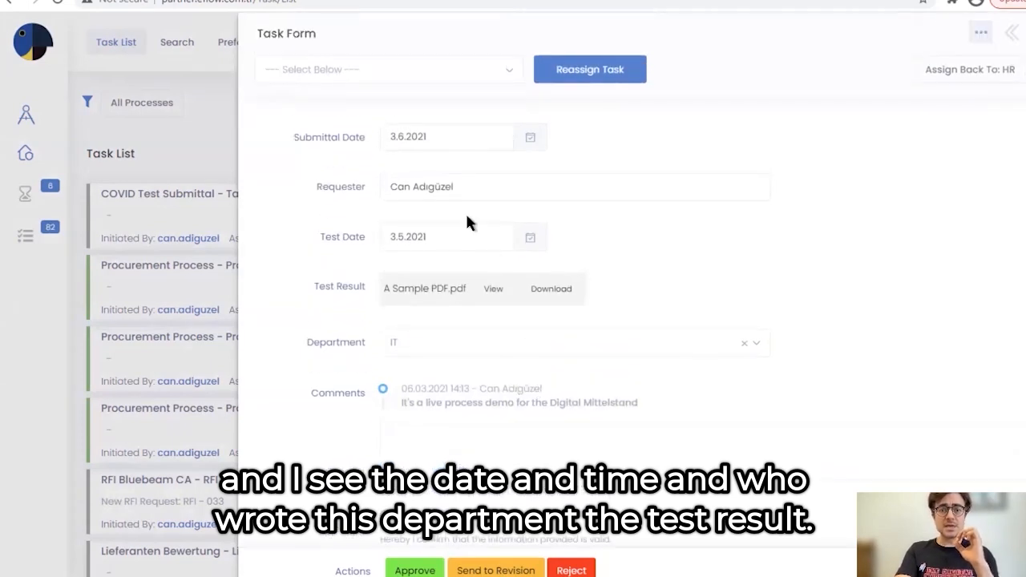
View the attached test result PDF, read through it, and return to the HR task form.
left_click(494, 289)
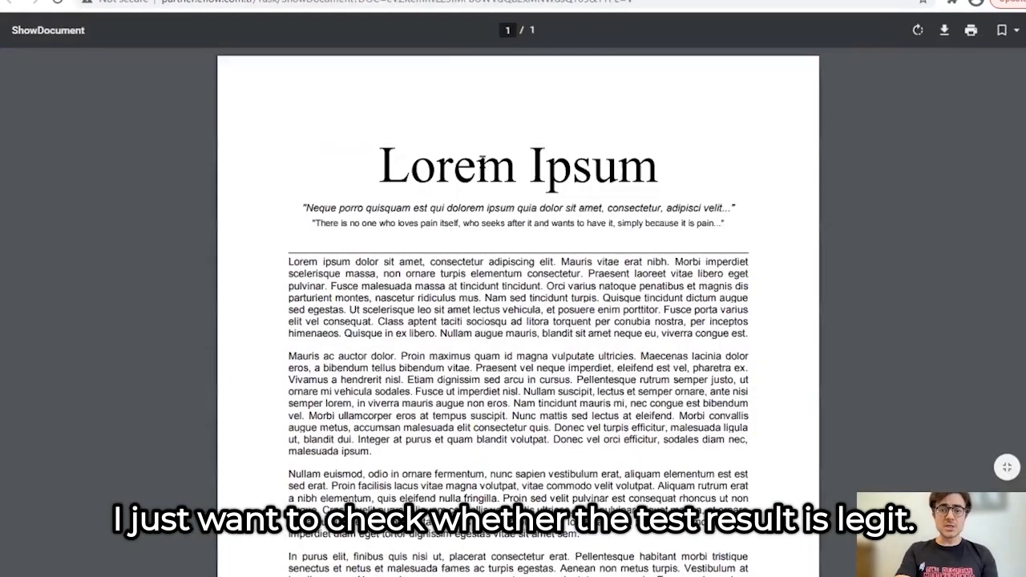
scroll(477, 257, "down", 3)
scroll(476, 257, "up", 3)
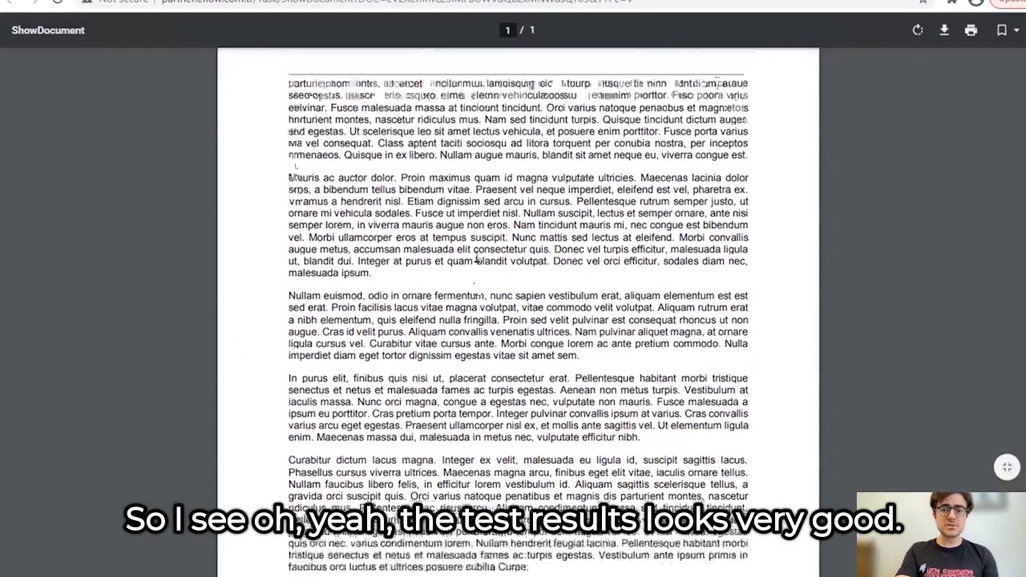
left_click(364, 0)
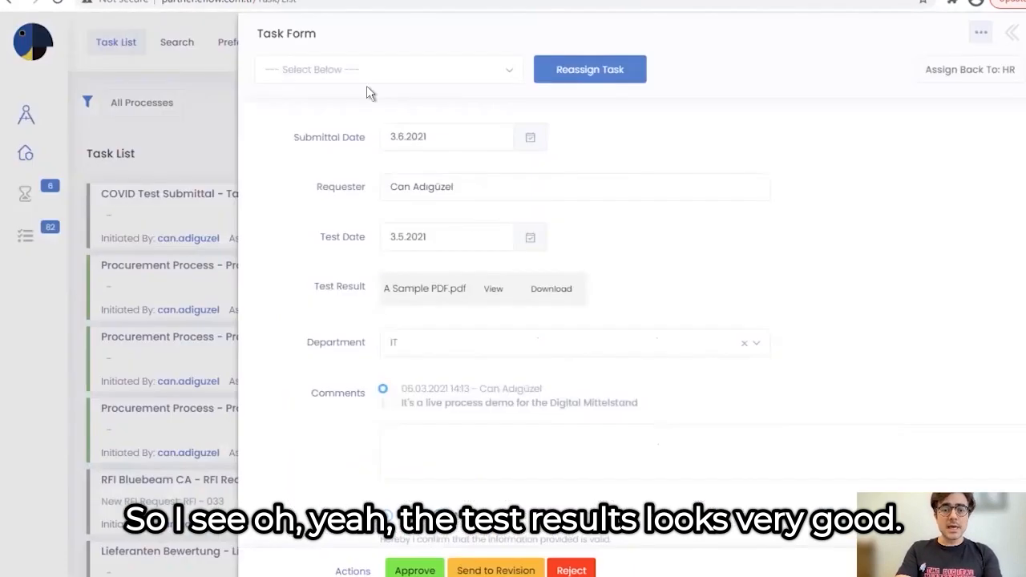
Approve the submitted COVID test in the HR task form.
scroll(552, 194, "down", 1)
scroll(628, 417, "down", 1)
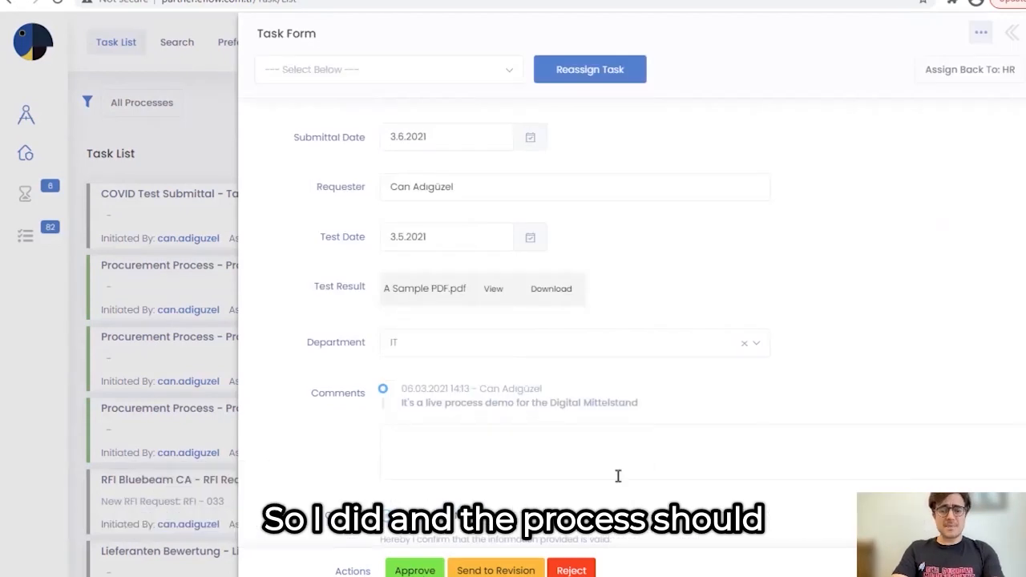
scroll(618, 476, "down", 1)
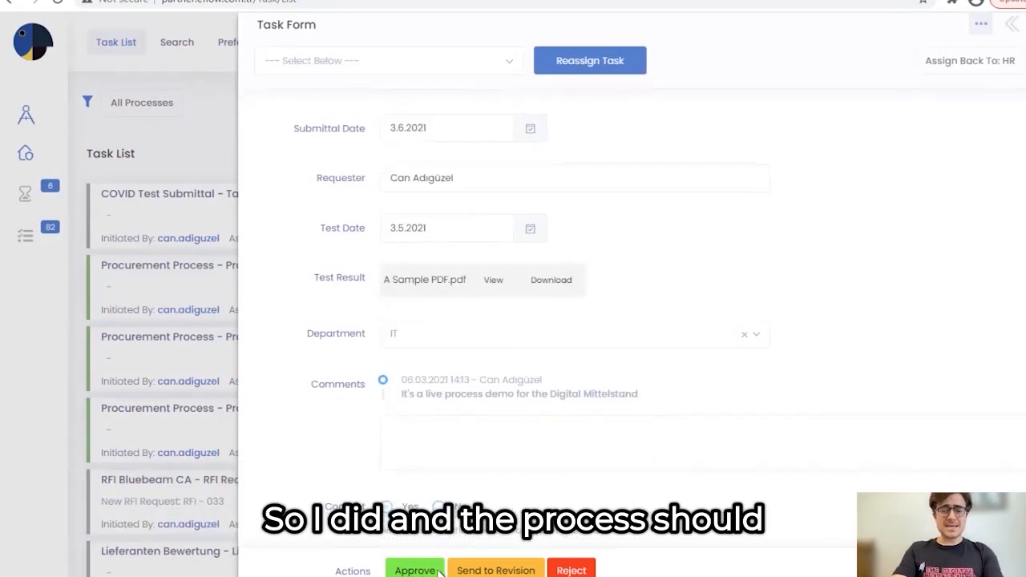
left_click(415, 571)
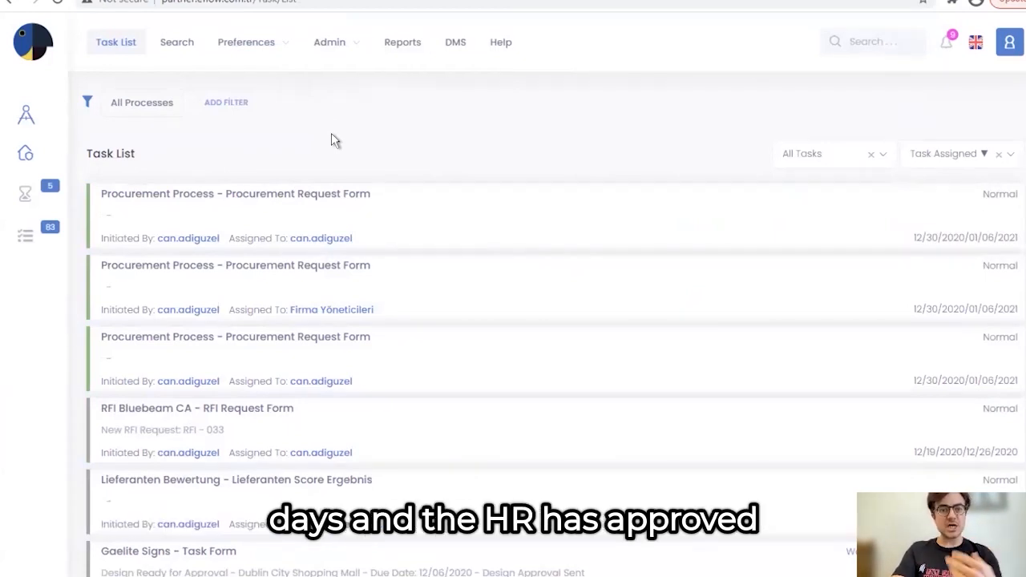
Search the portal for instances with the process type COVID Test Submittal.
left_click(162, 45)
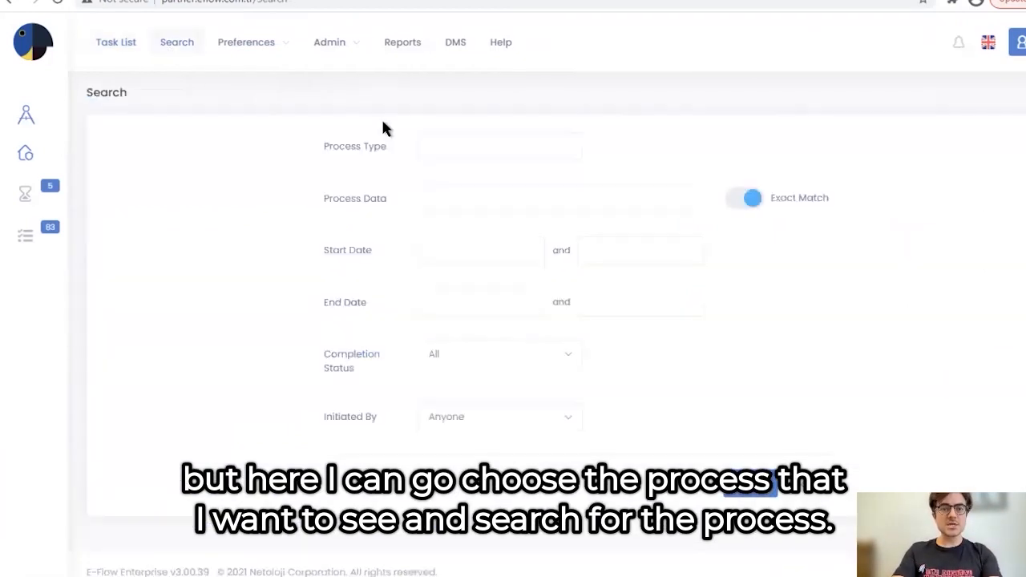
left_click(488, 146)
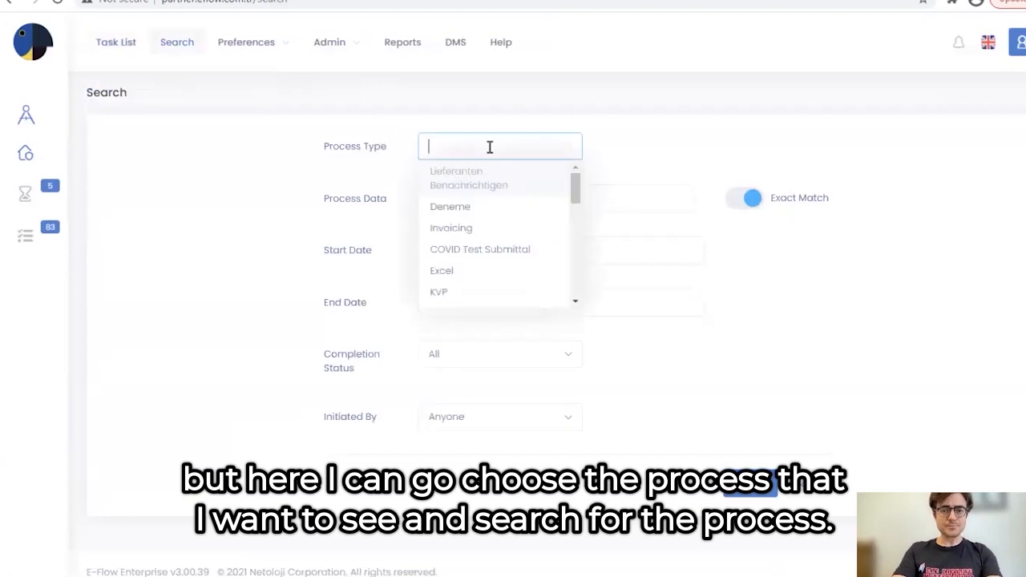
left_click(487, 250)
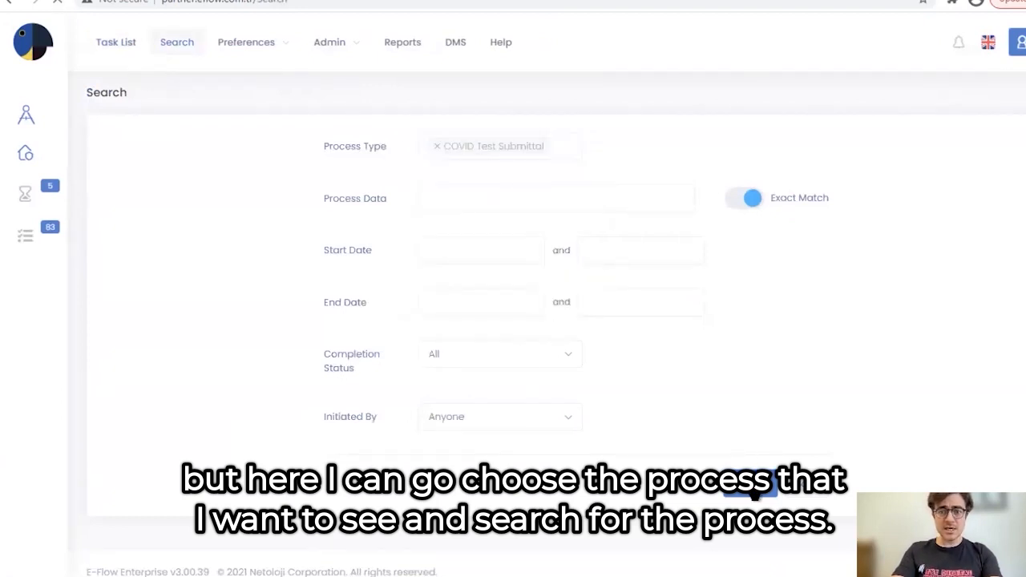
left_click(754, 490)
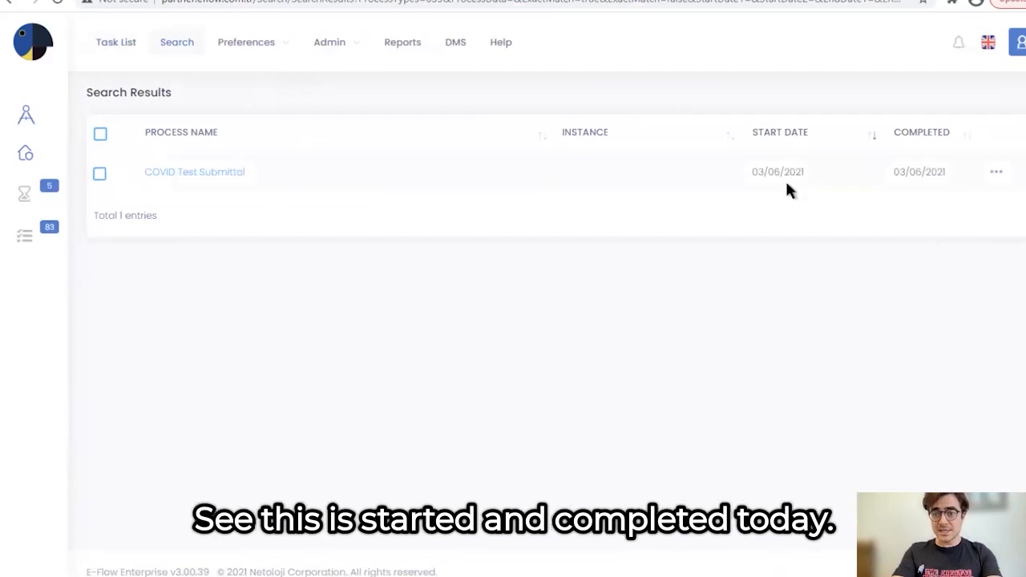
Open the found COVID Test Submittal instance and review its task summary and expanded process data.
left_click(201, 171)
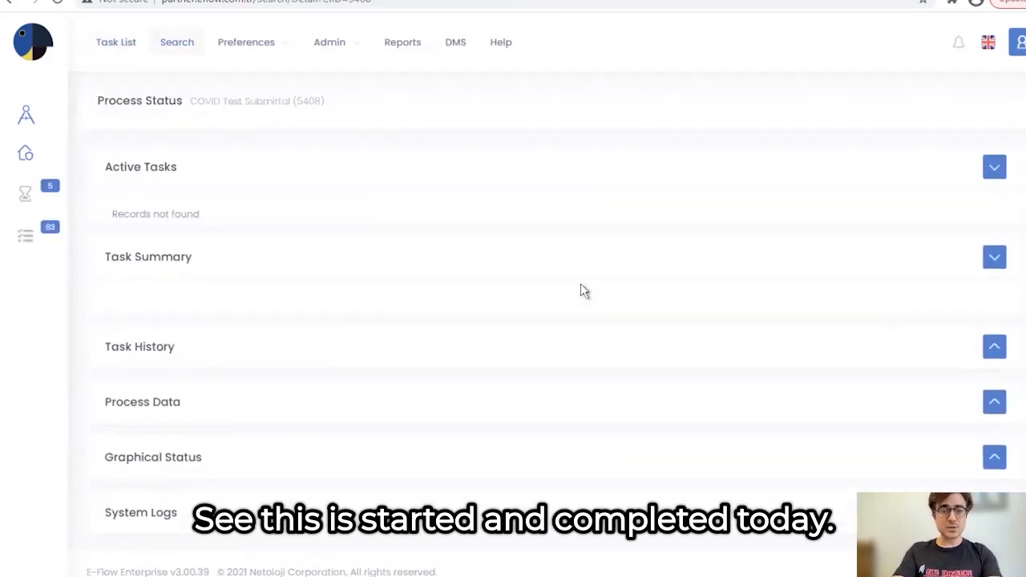
scroll(584, 291, "down", 3)
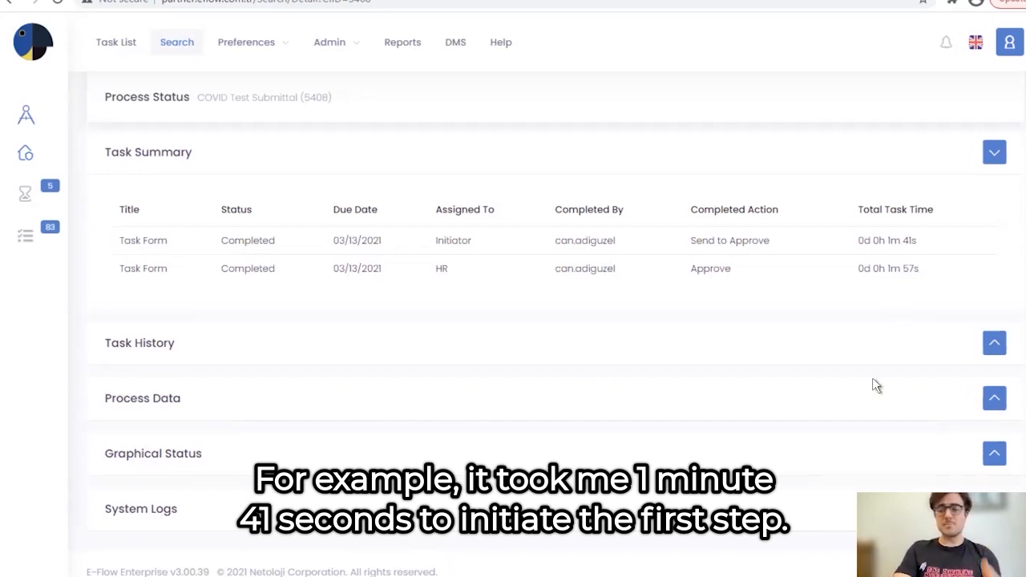
left_click(993, 398)
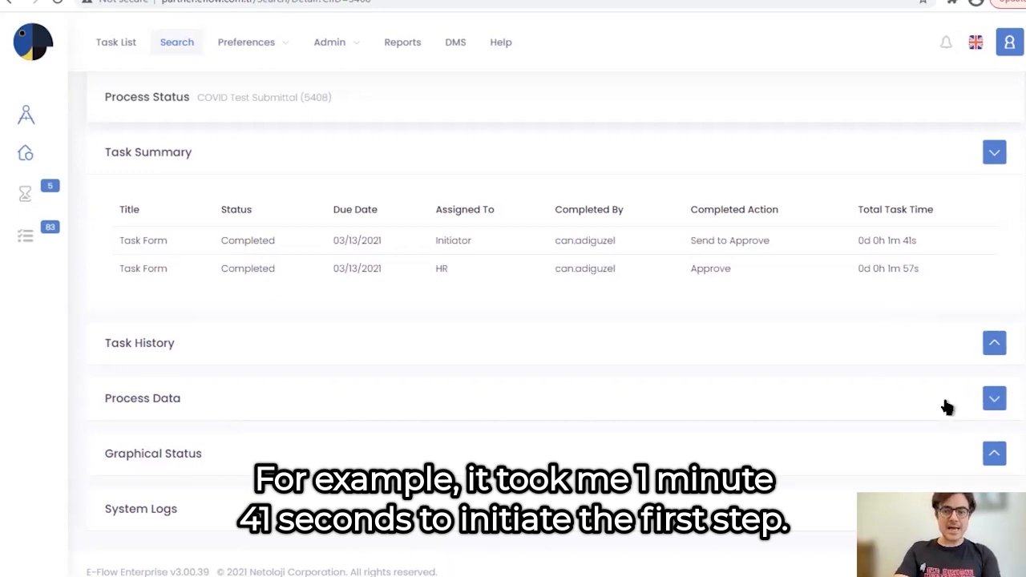
scroll(655, 449, "down", 5)
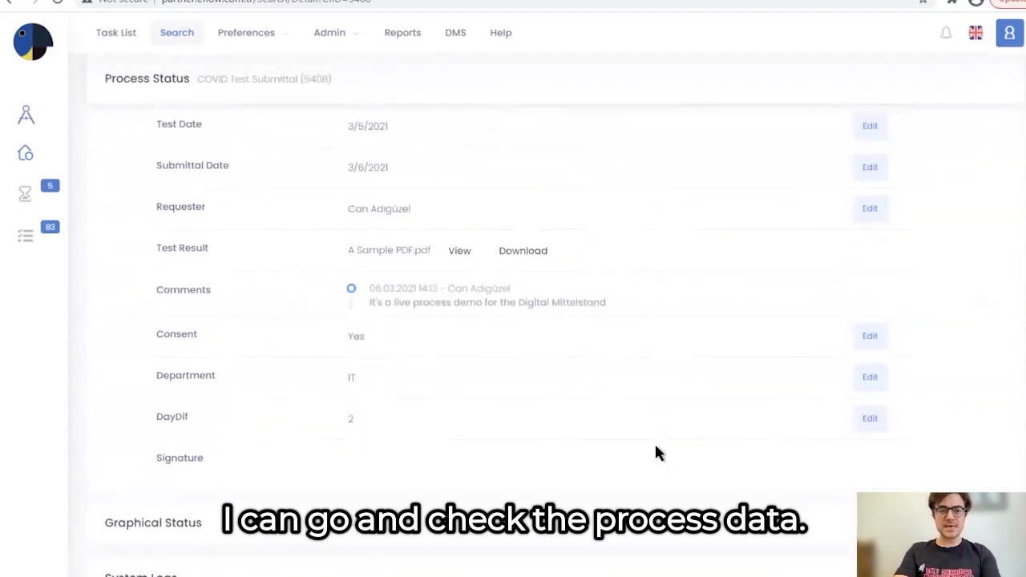
View the attached test result PDF from the process data, return to the instance, and check its DayDif value.
left_click(459, 293)
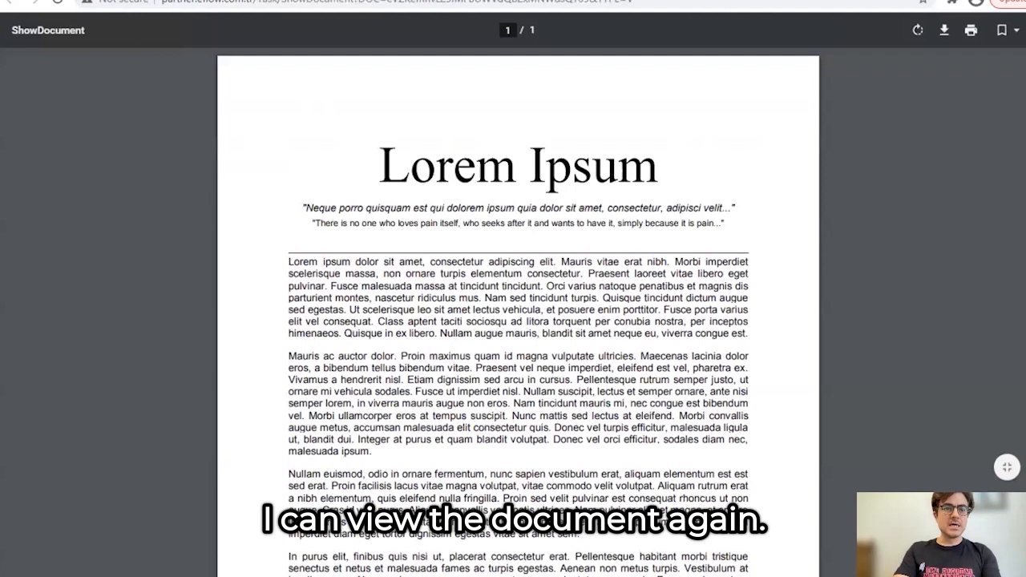
left_click(146, 2)
scroll(476, 343, "down", 2)
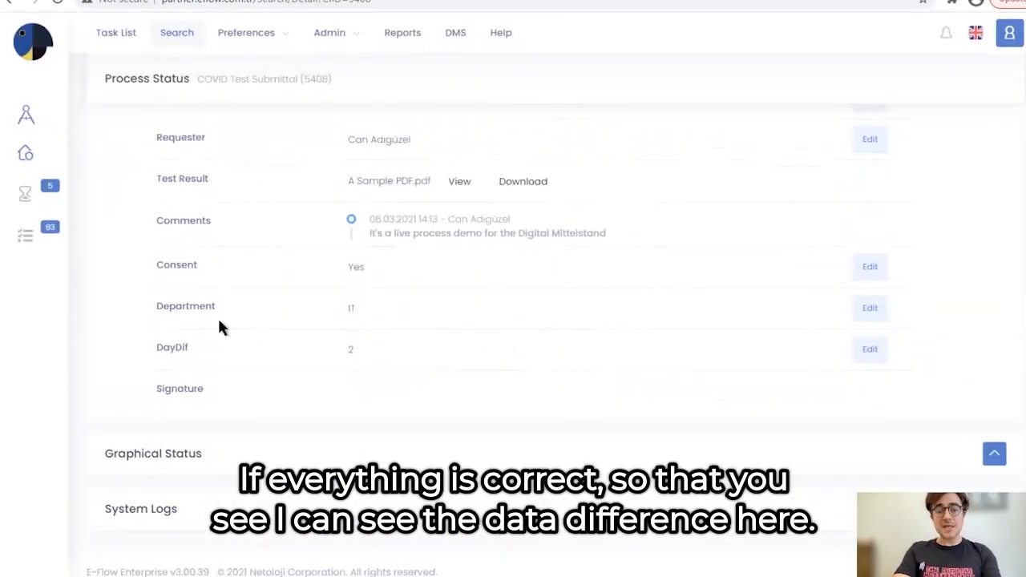
left_click_drag(158, 346, 384, 340)
left_click(384, 340)
scroll(449, 317, "up", 5)
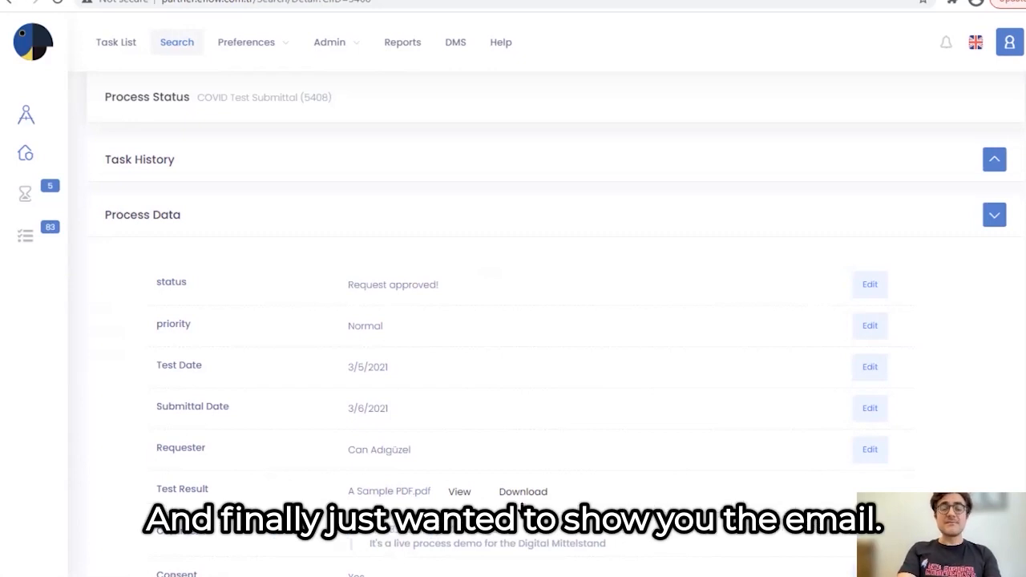
Switch to Mail, open HR's Your Test Result e-mail in its own window, and highlight the sentence stating the test outcome.
key("ctrl+Up")
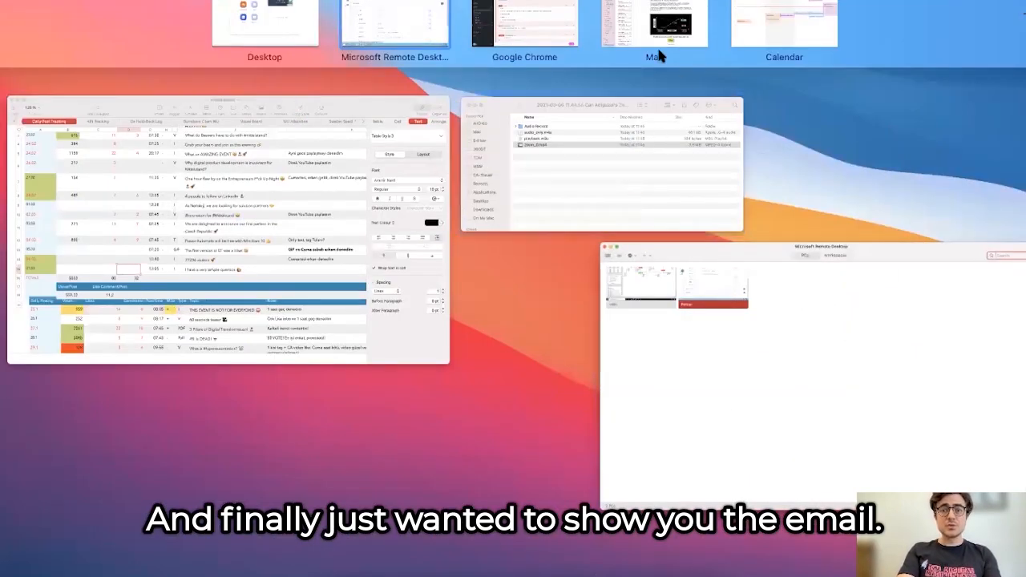
left_click(659, 52)
double_click(230, 29)
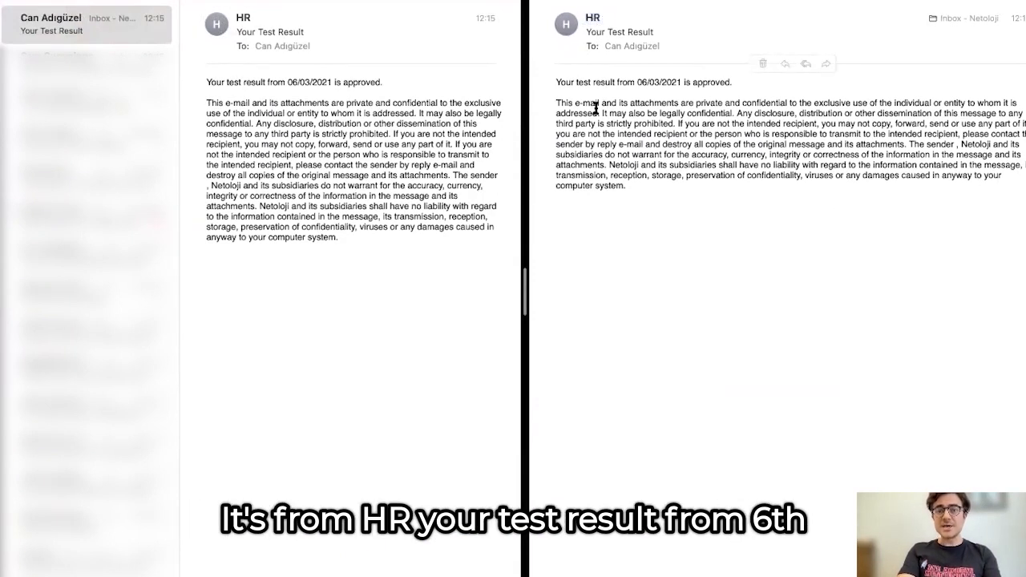
left_click_drag(558, 81, 735, 89)
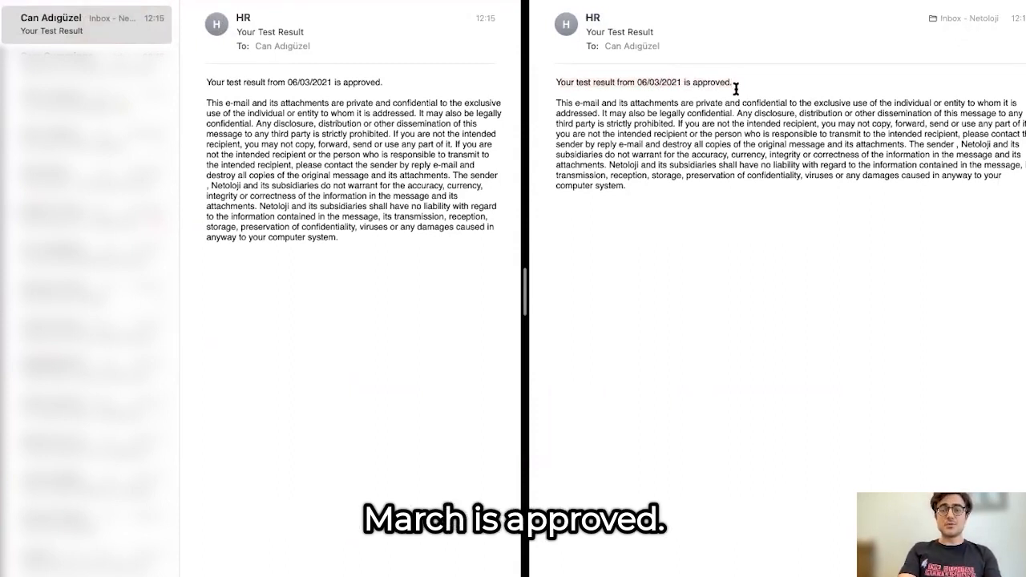